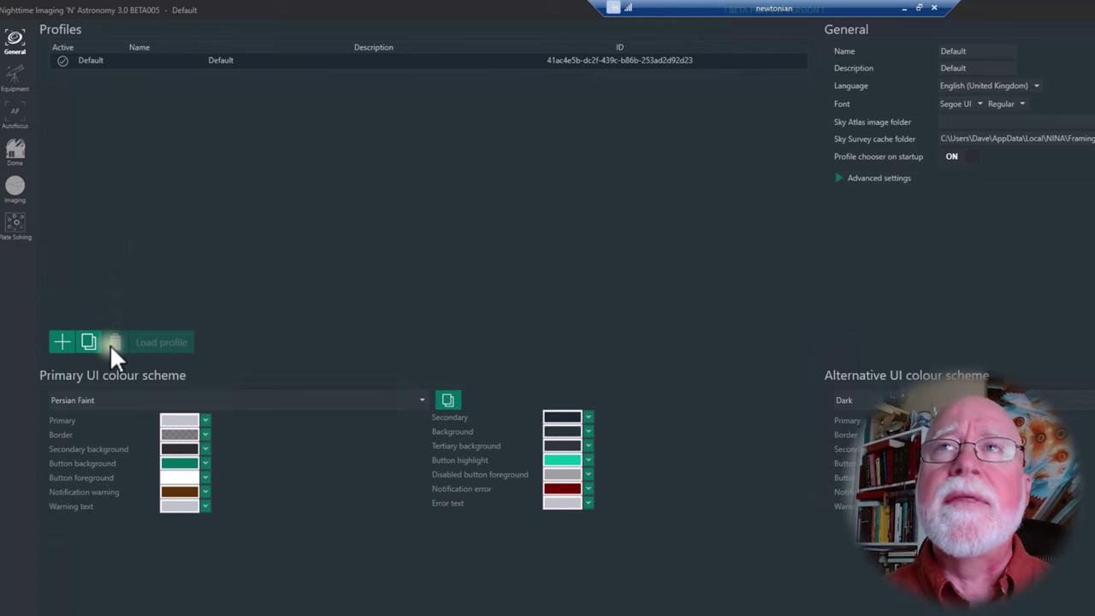
- Create a new equipment profile and load it as the active profile in place of Default
click(64, 343)
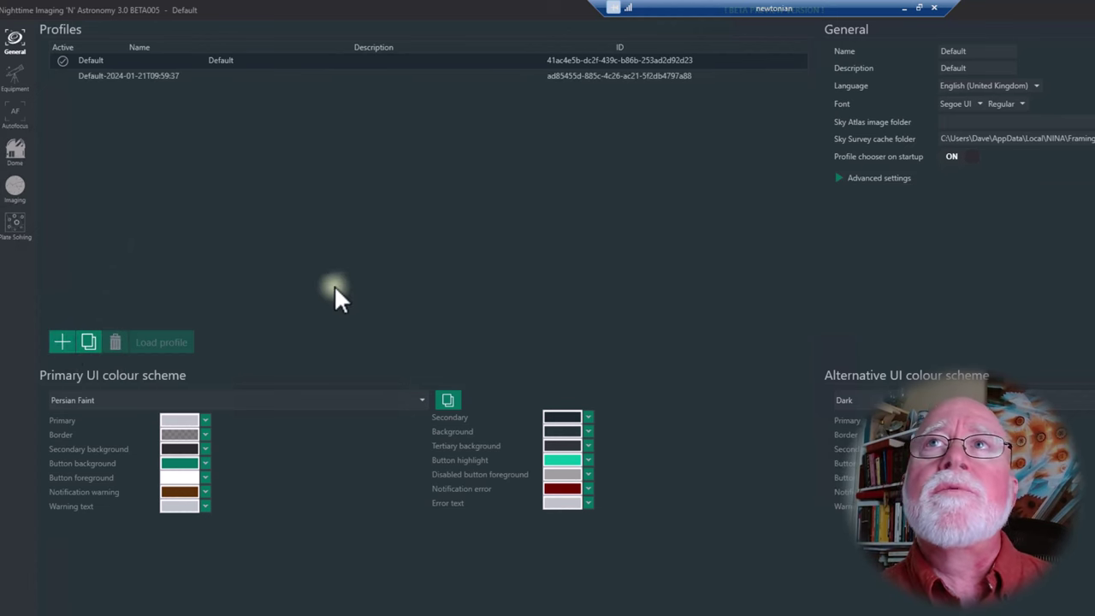
click(129, 76)
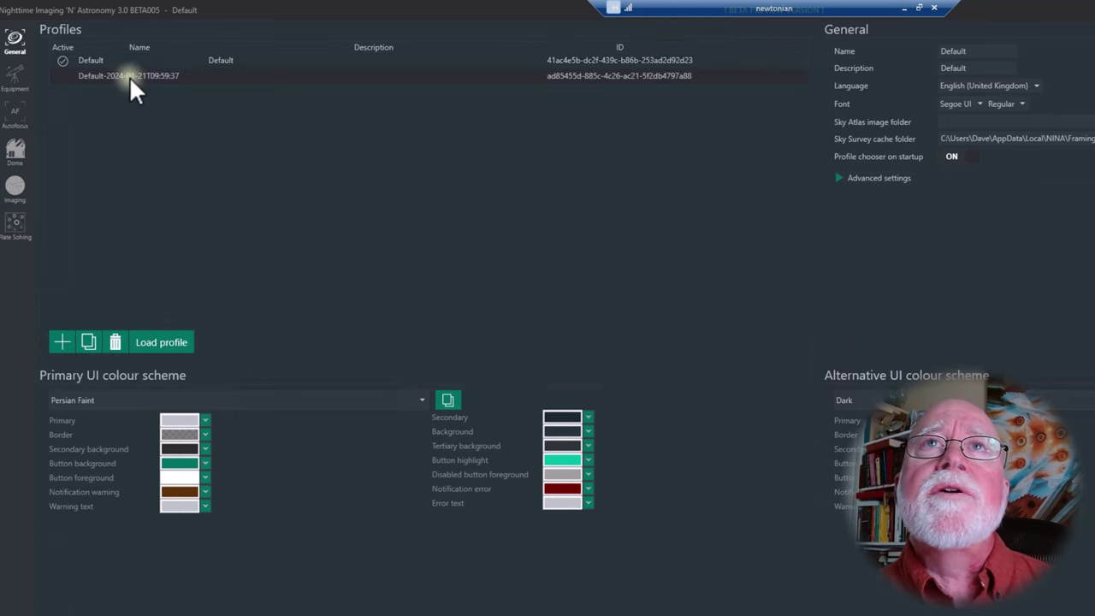
click(83, 62)
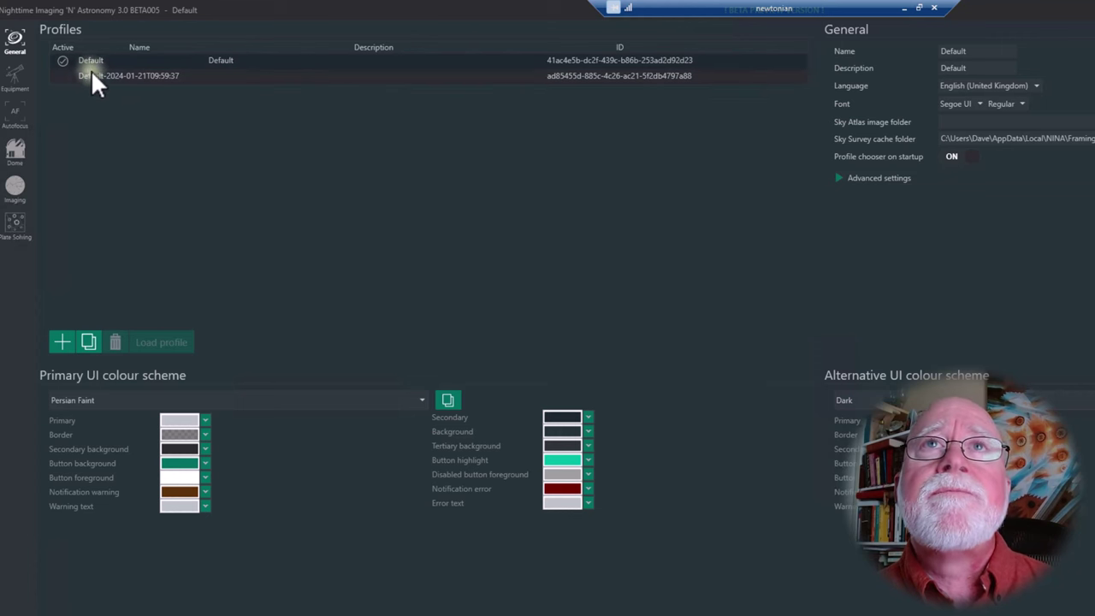
click(110, 76)
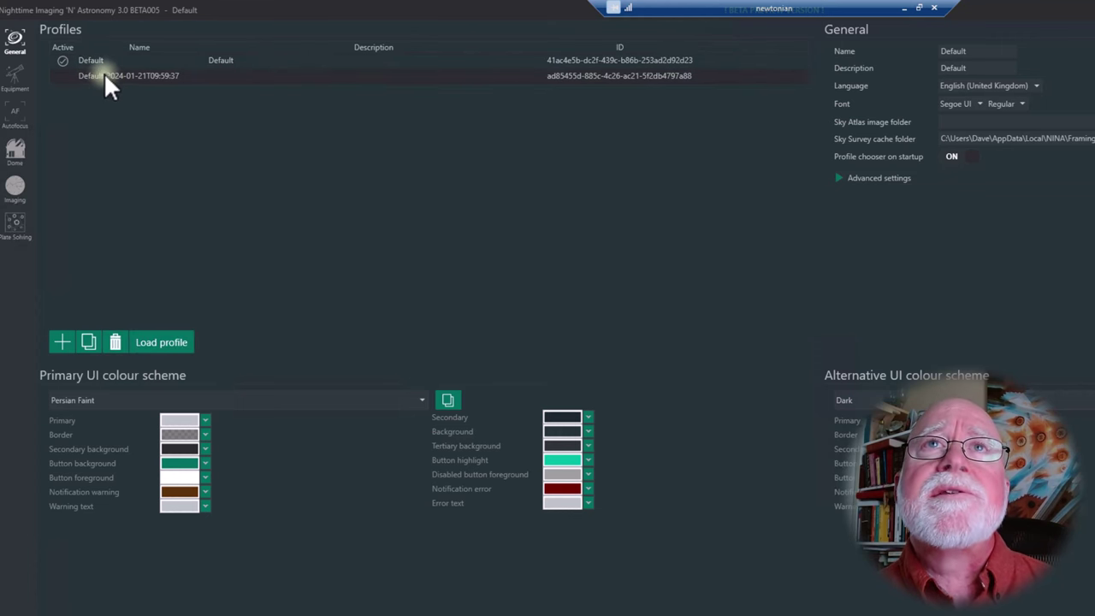
click(163, 343)
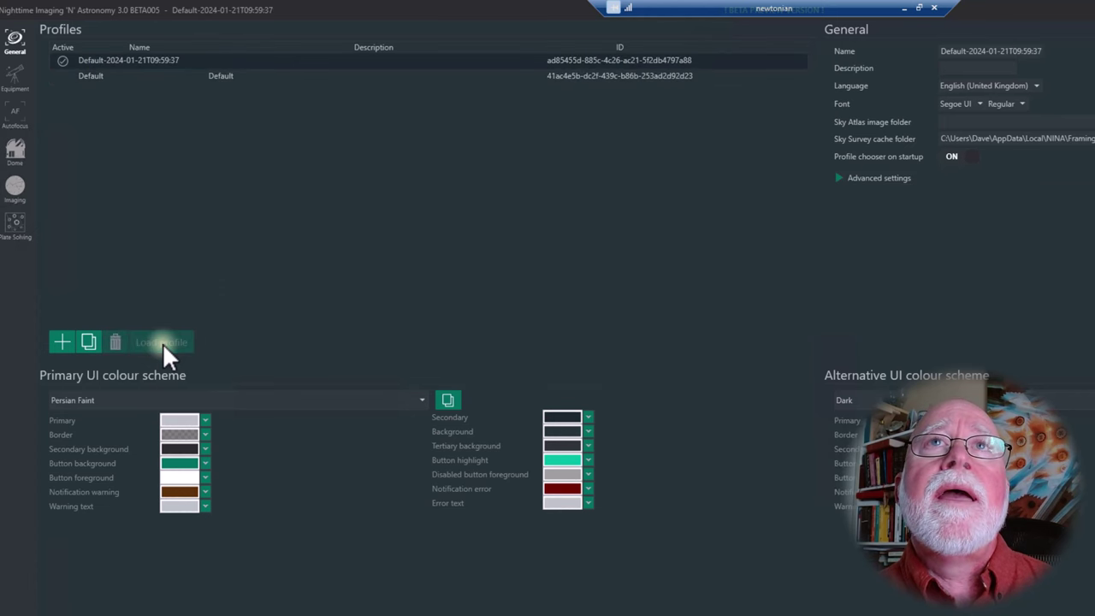
- Delete the original Default profile from the profile list and confirm its removal
click(99, 77)
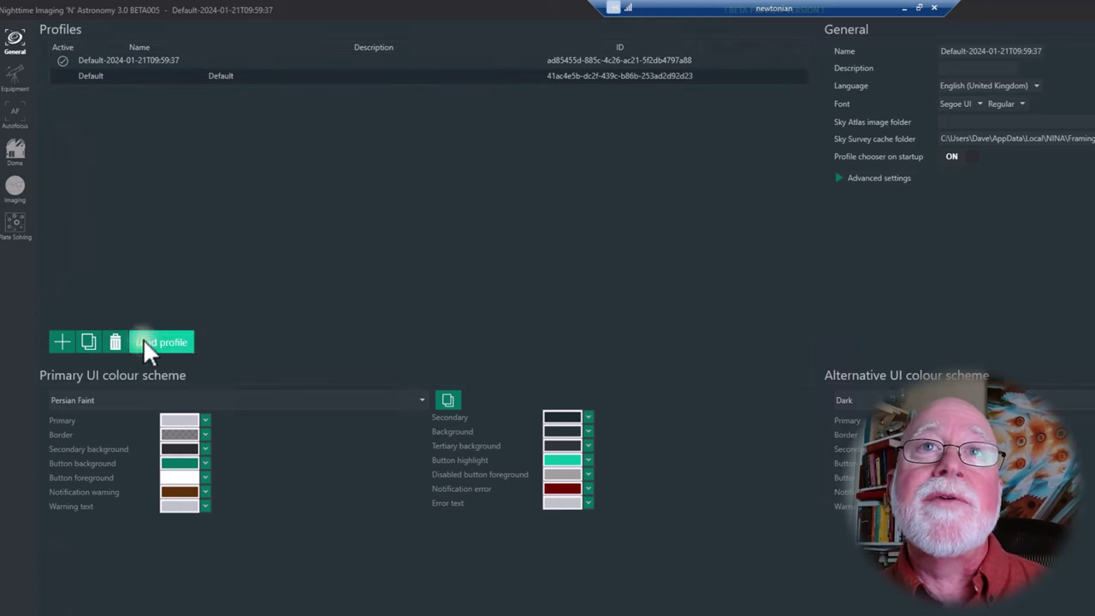
click(115, 343)
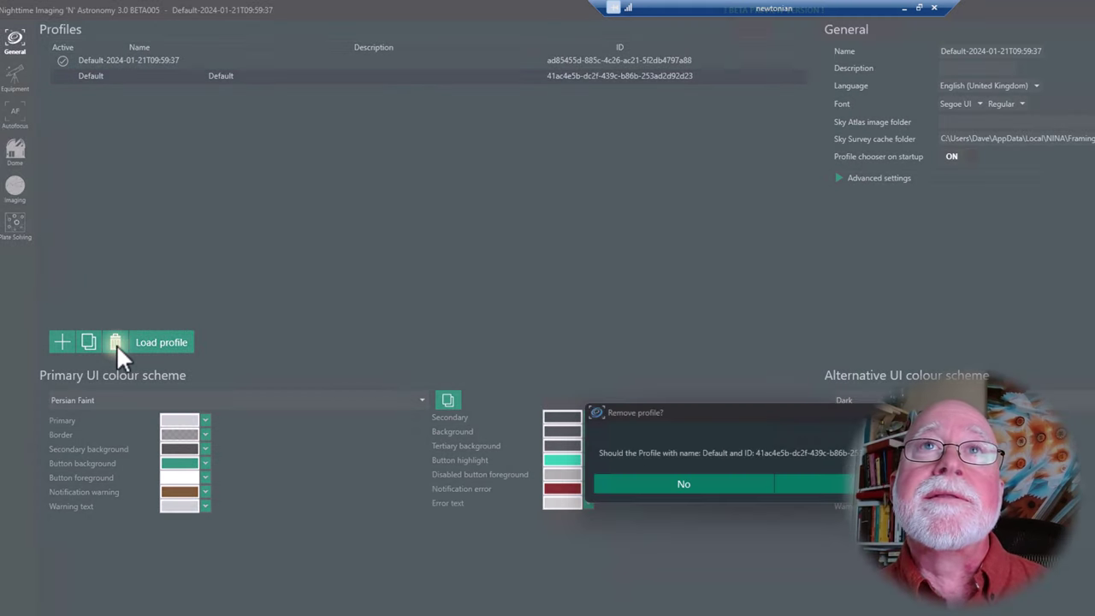
click(808, 484)
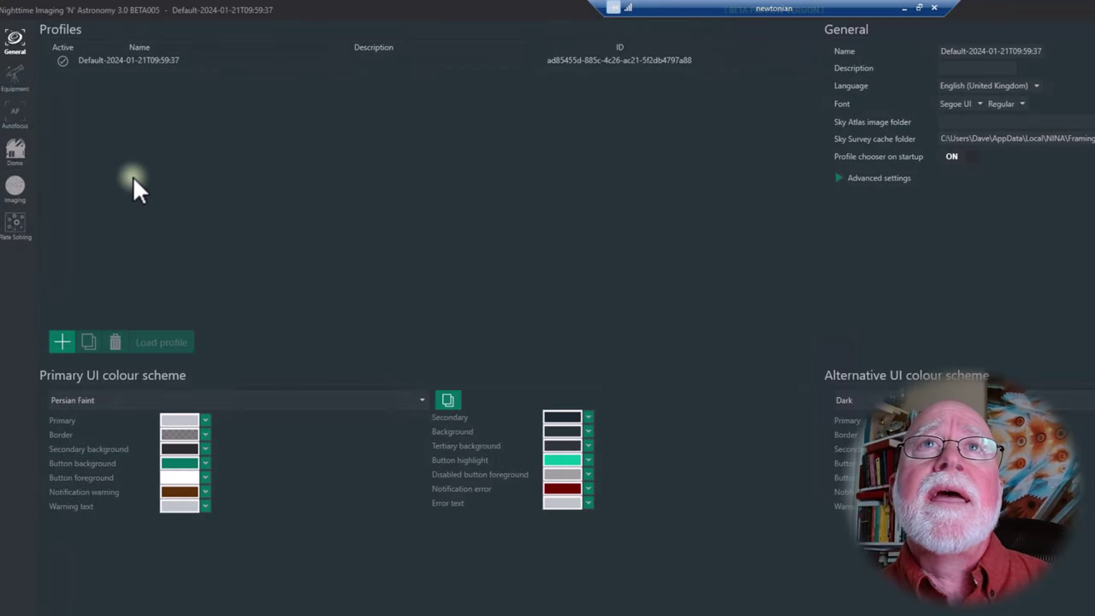
- Duplicate the active profile and delete the resulting copy
click(101, 69)
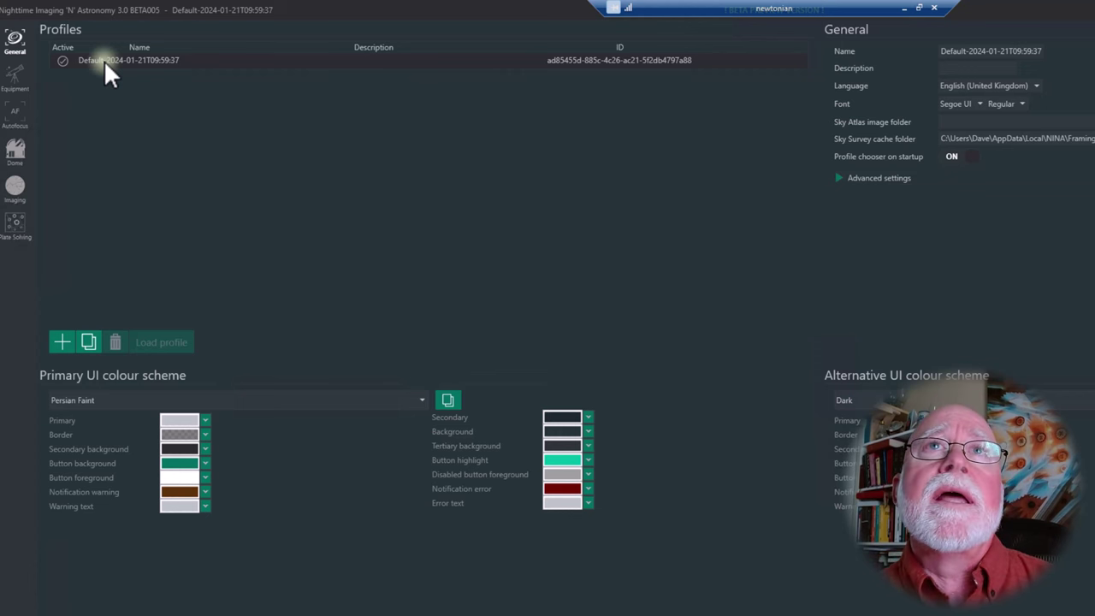
click(88, 341)
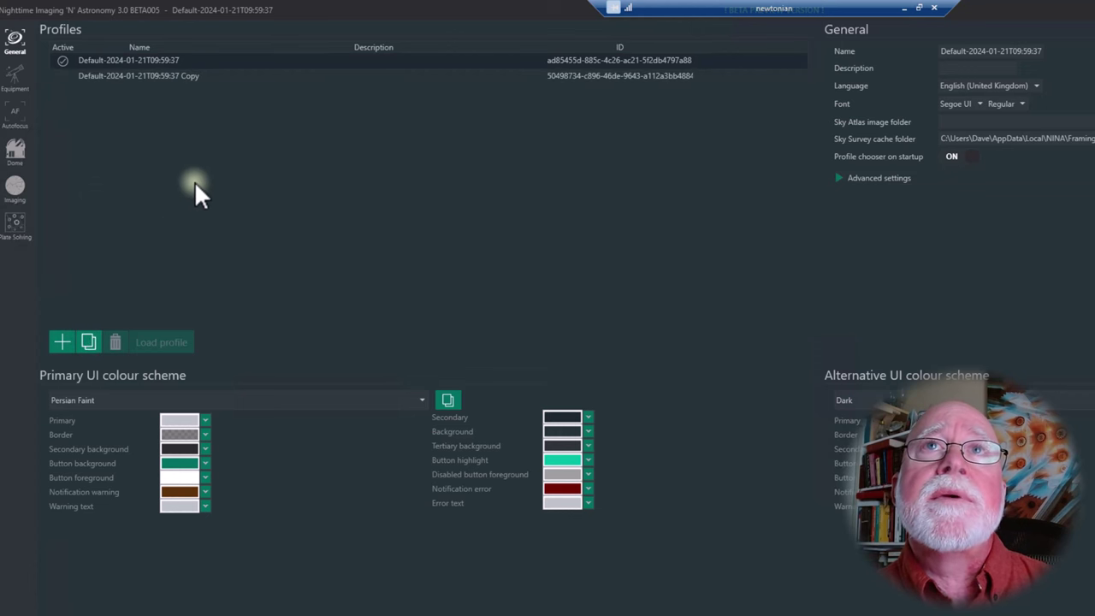
click(176, 75)
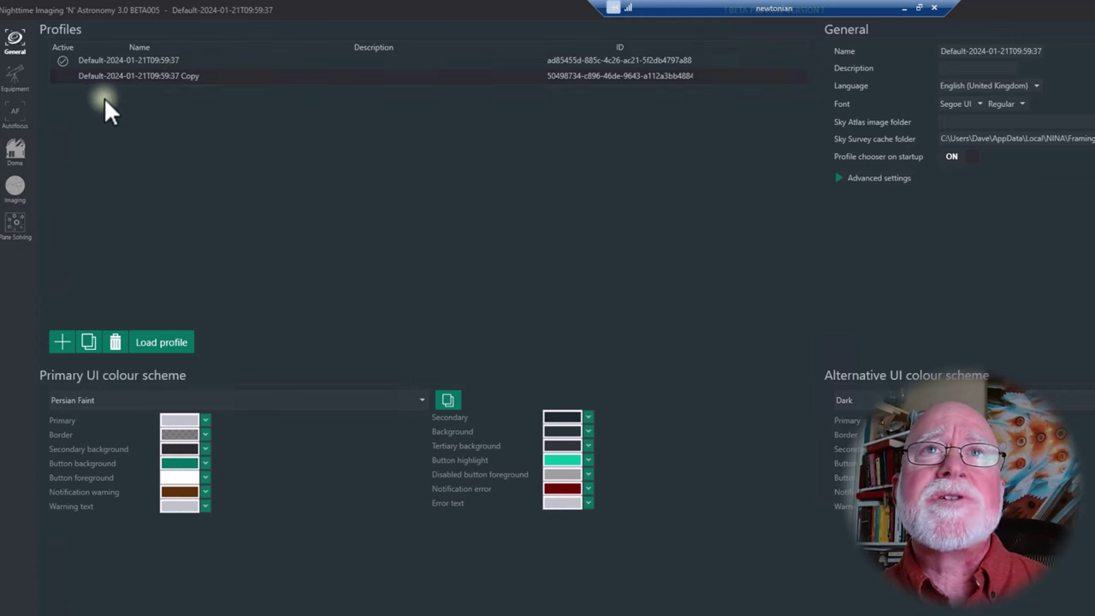
click(118, 342)
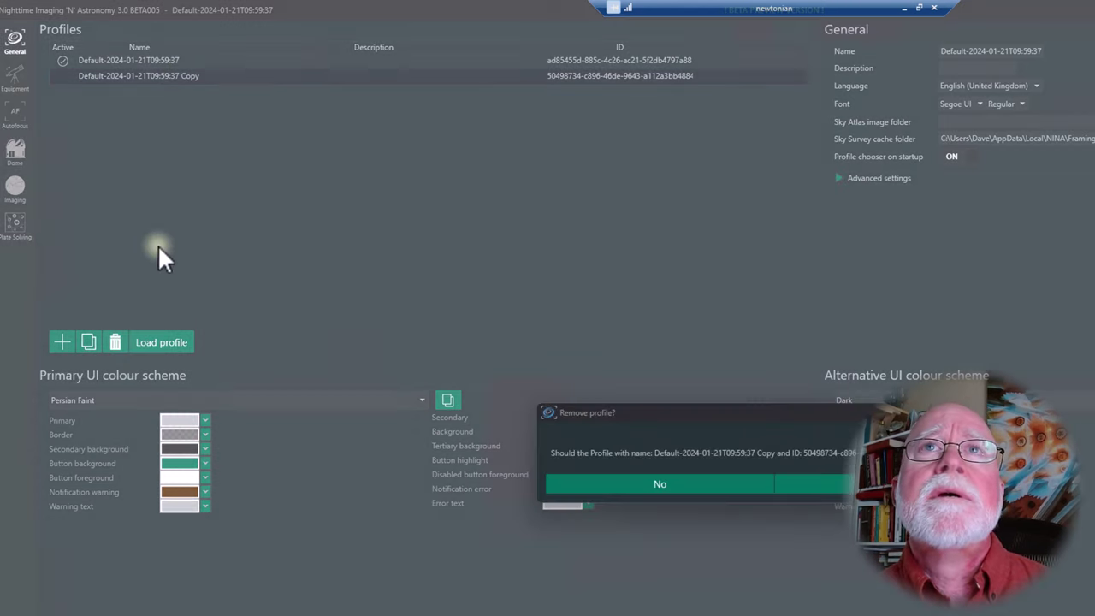
click(822, 483)
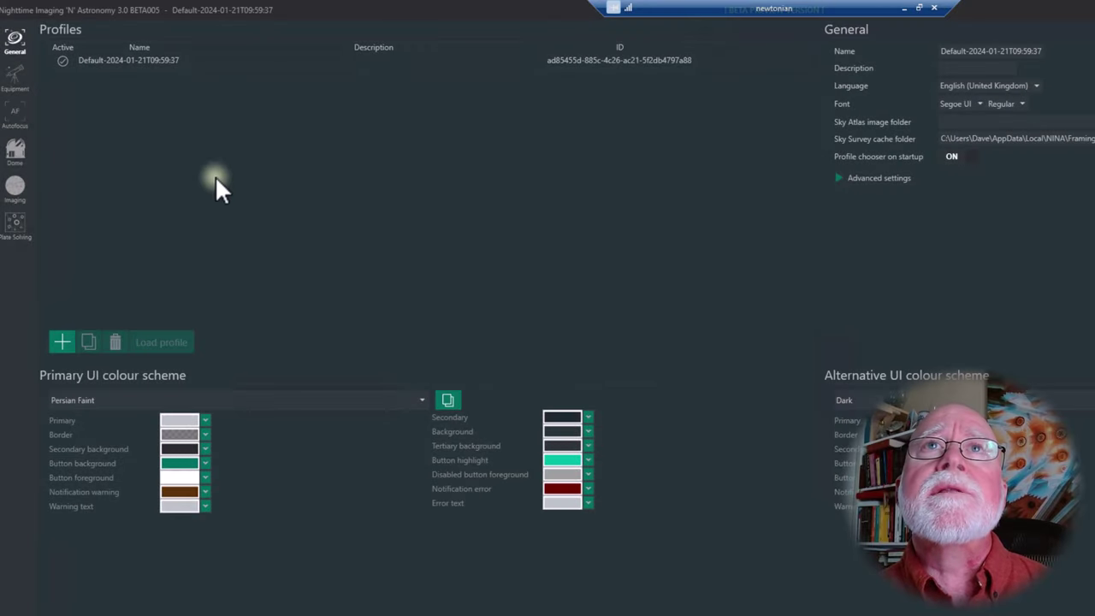
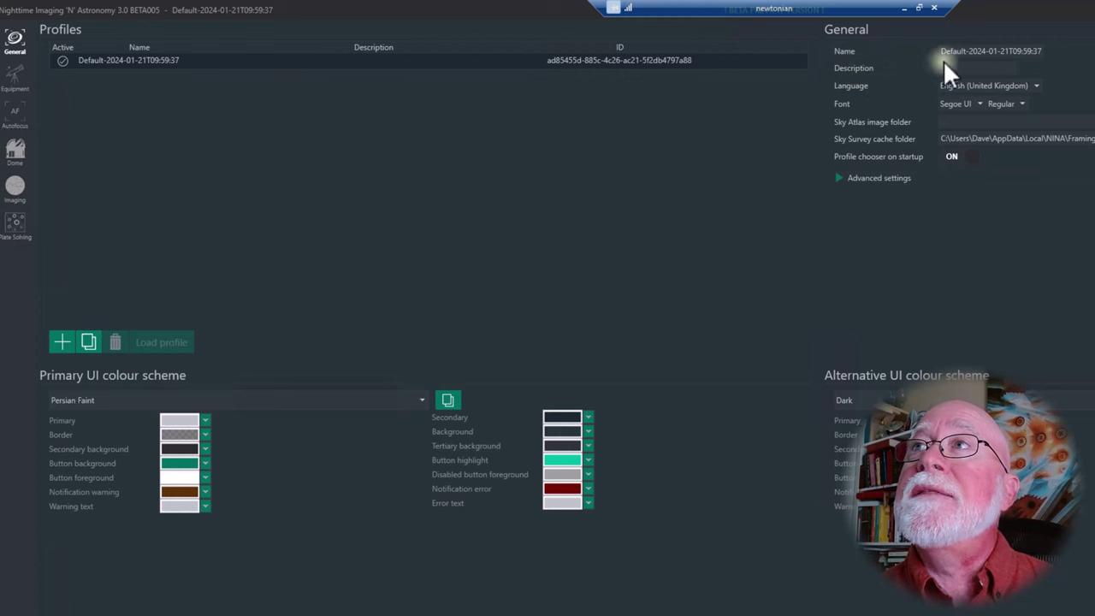
- Rename the active profile as "Home Mono G11"
double_click(939, 51)
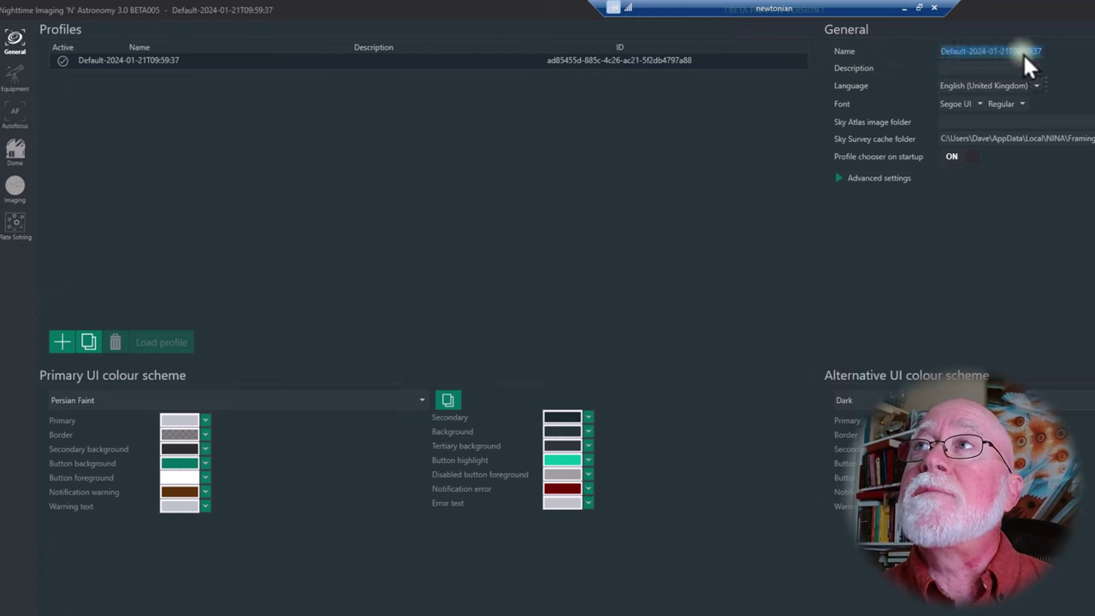
drag(1046, 53, 922, 47)
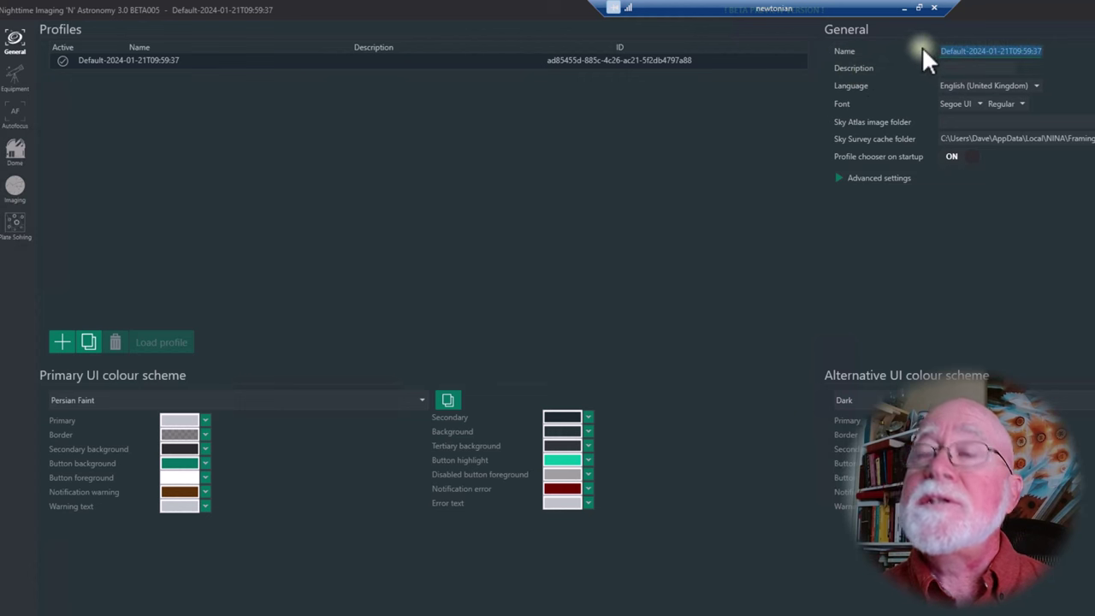
key(BackSpace)
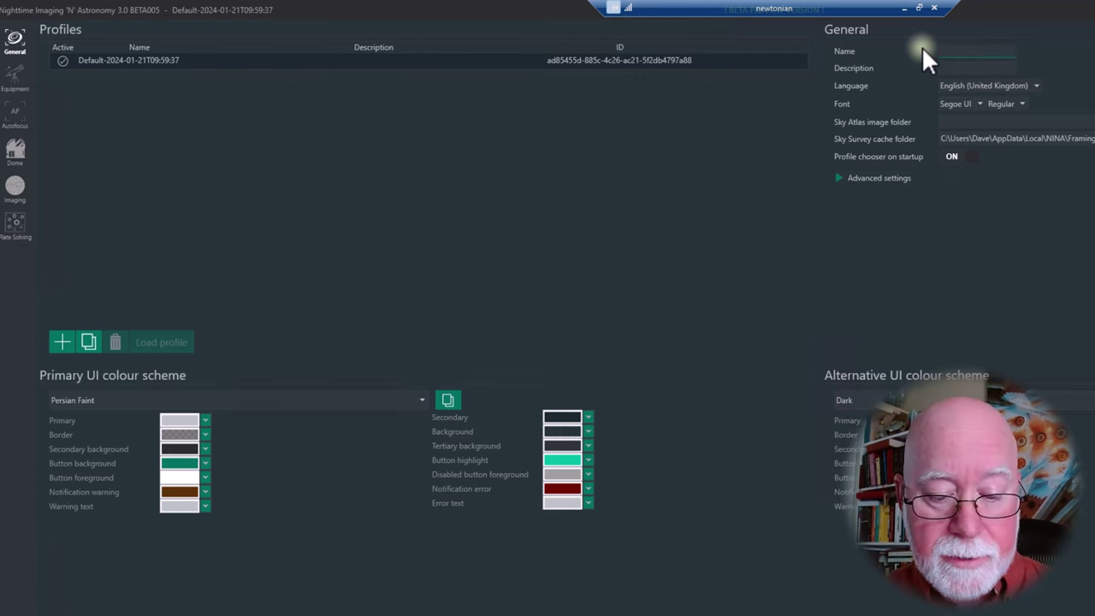
text(H)
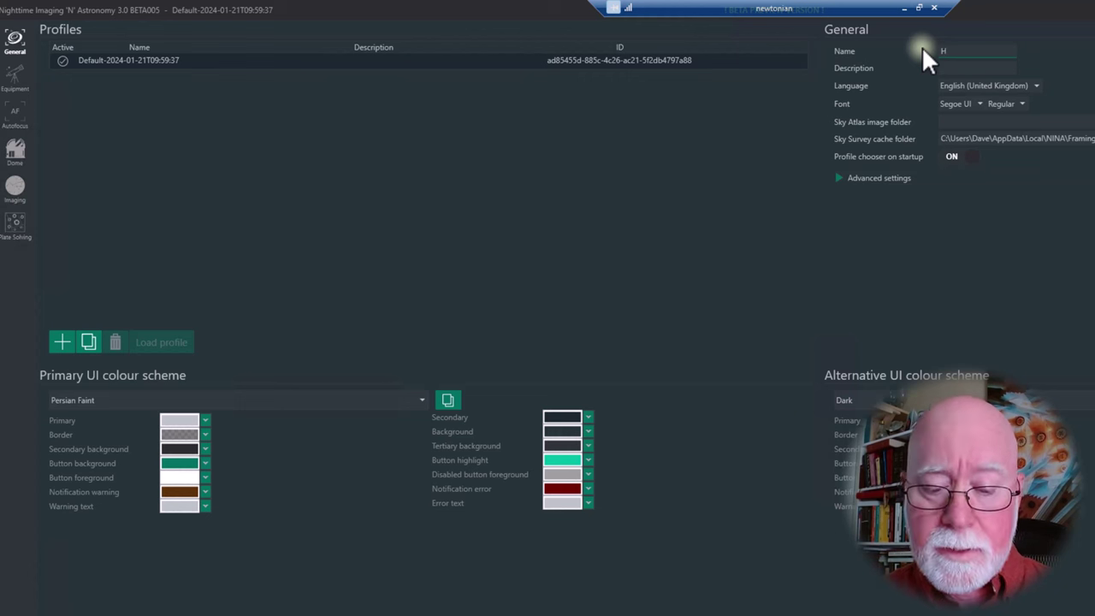
text(ome)
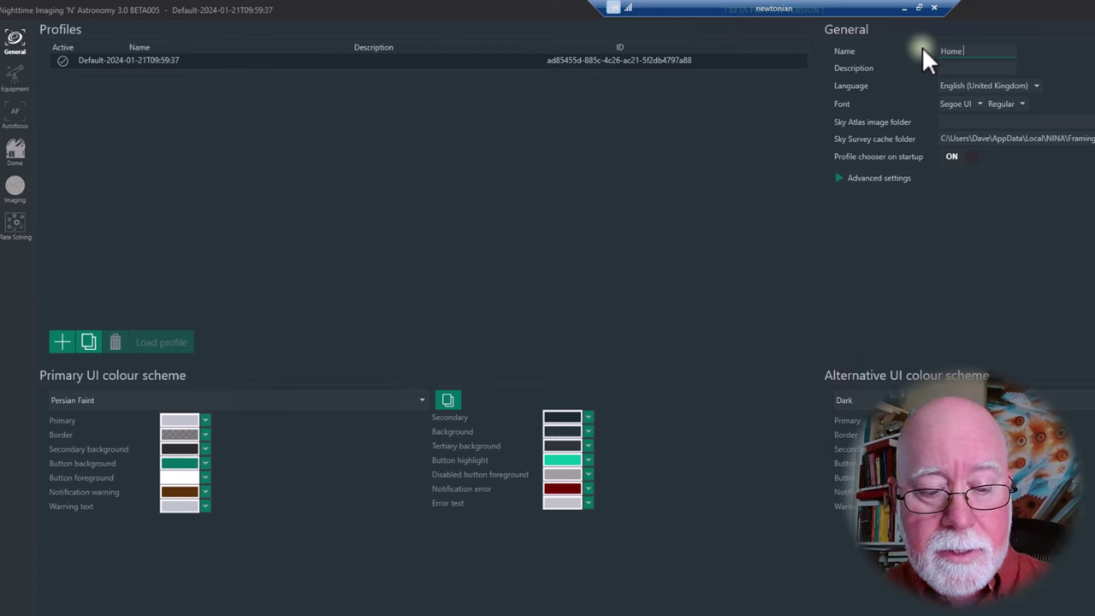
text( M)
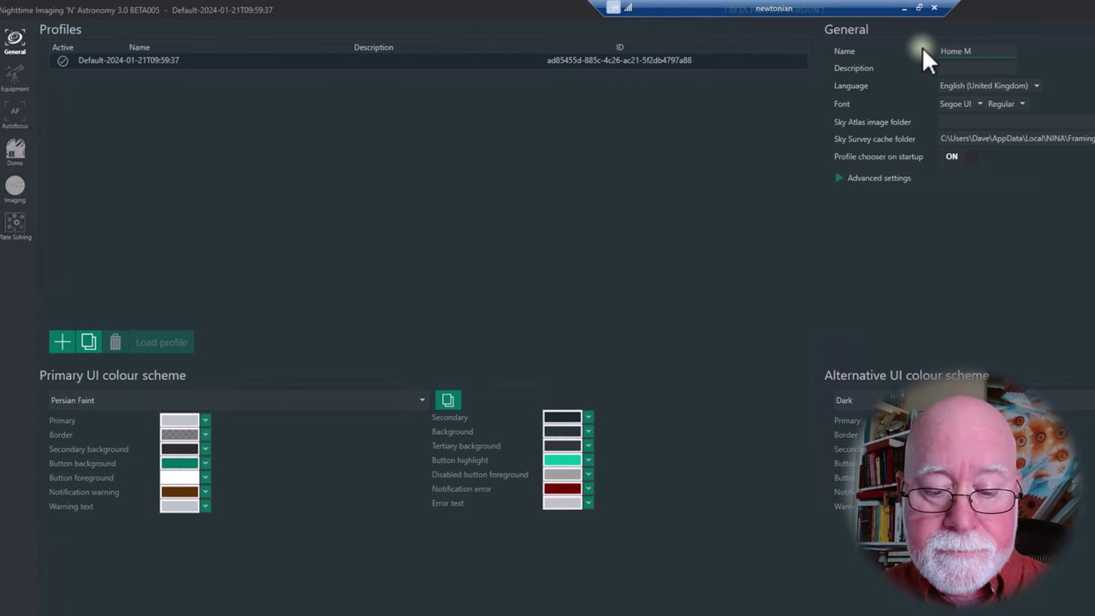
text(ono )
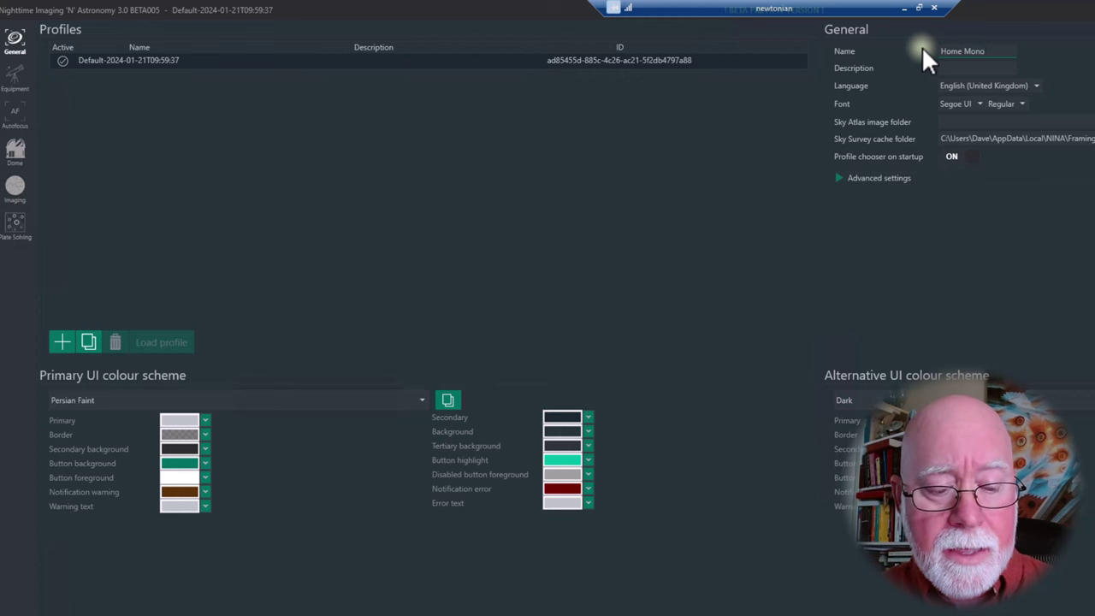
text(G11)
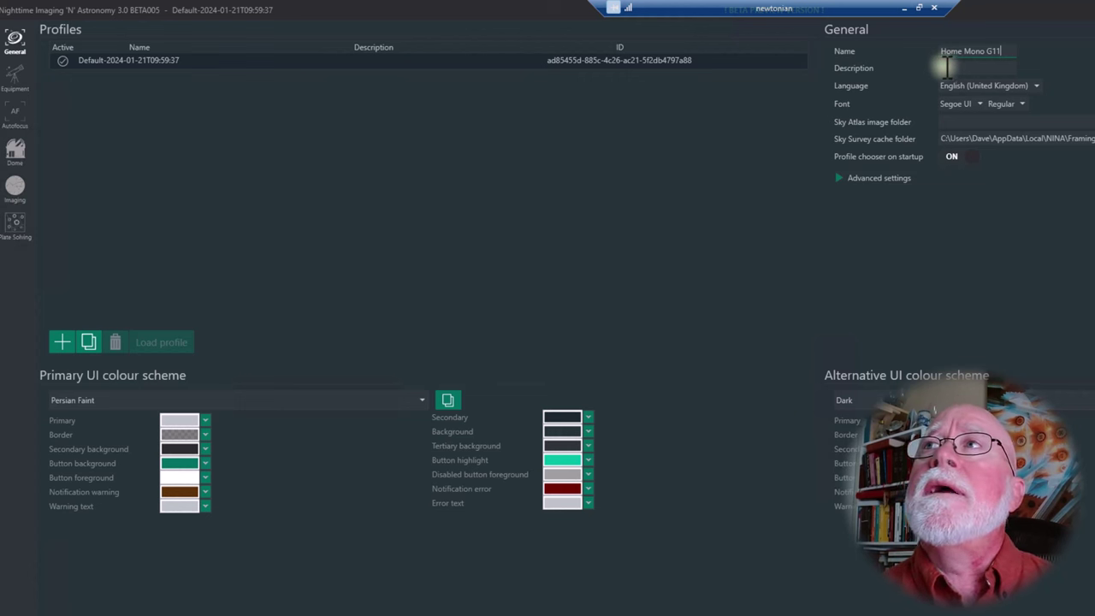
key(Return)
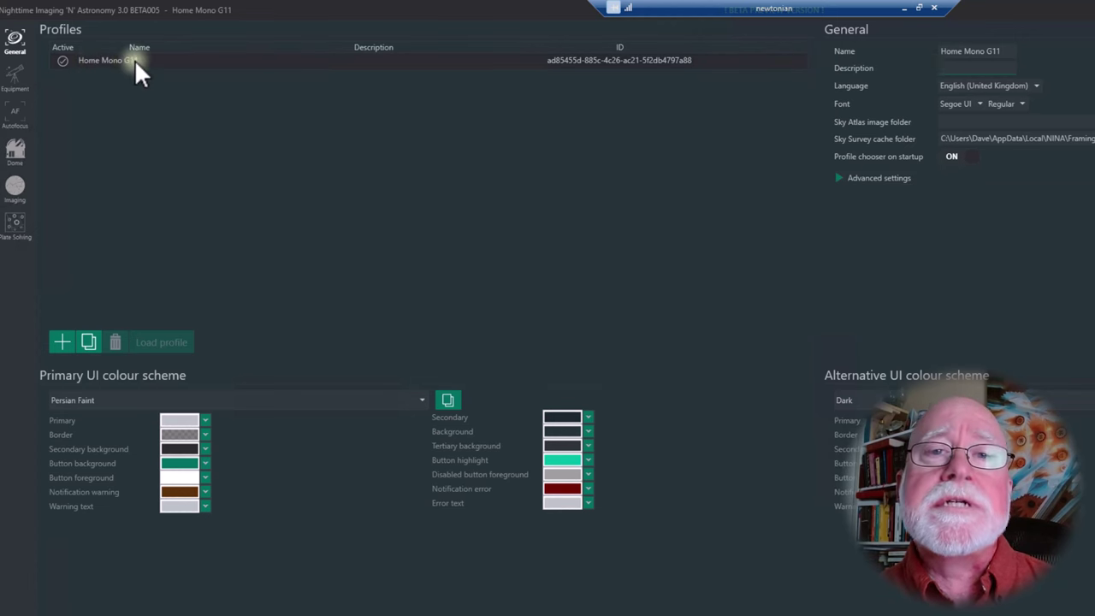
- Set the profile's description to "Home backyard using ASI2600MM on Losmandy G11"
click(967, 68)
text(H)
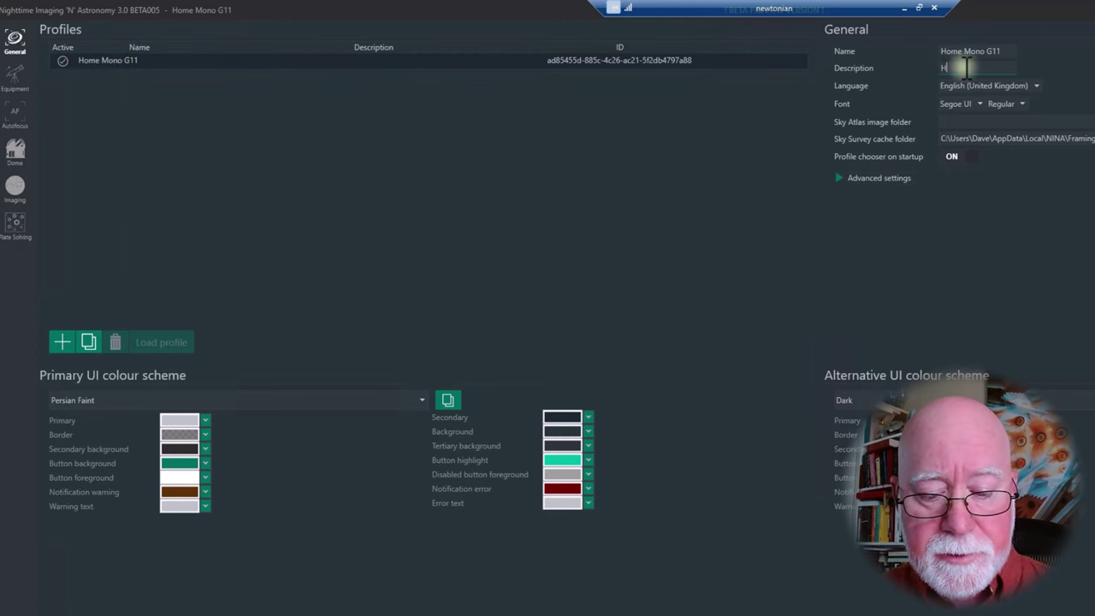
text(ome)
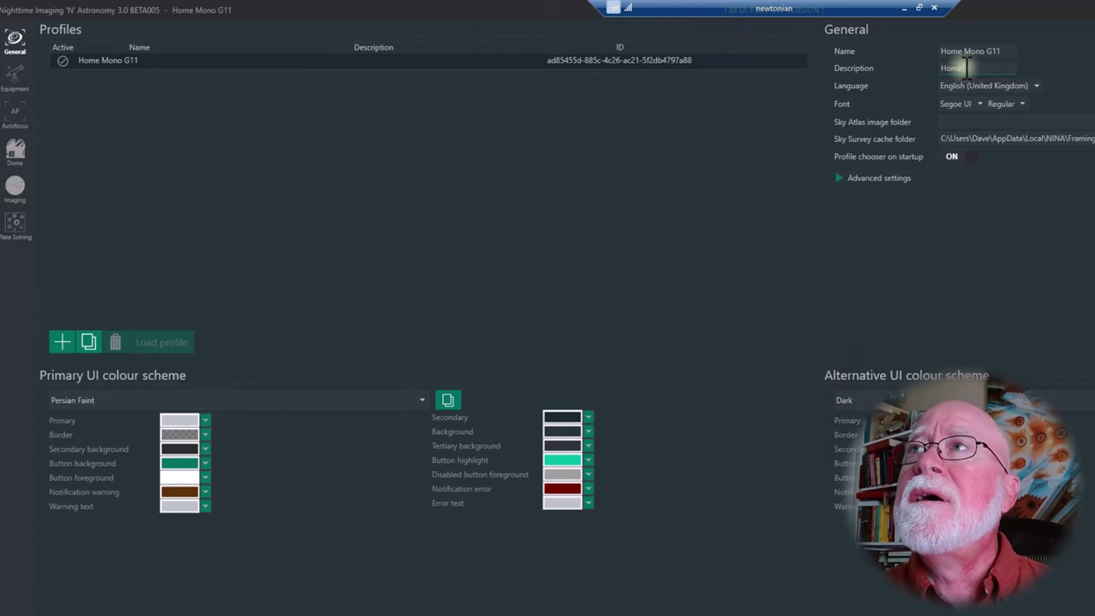
text( Backyard)
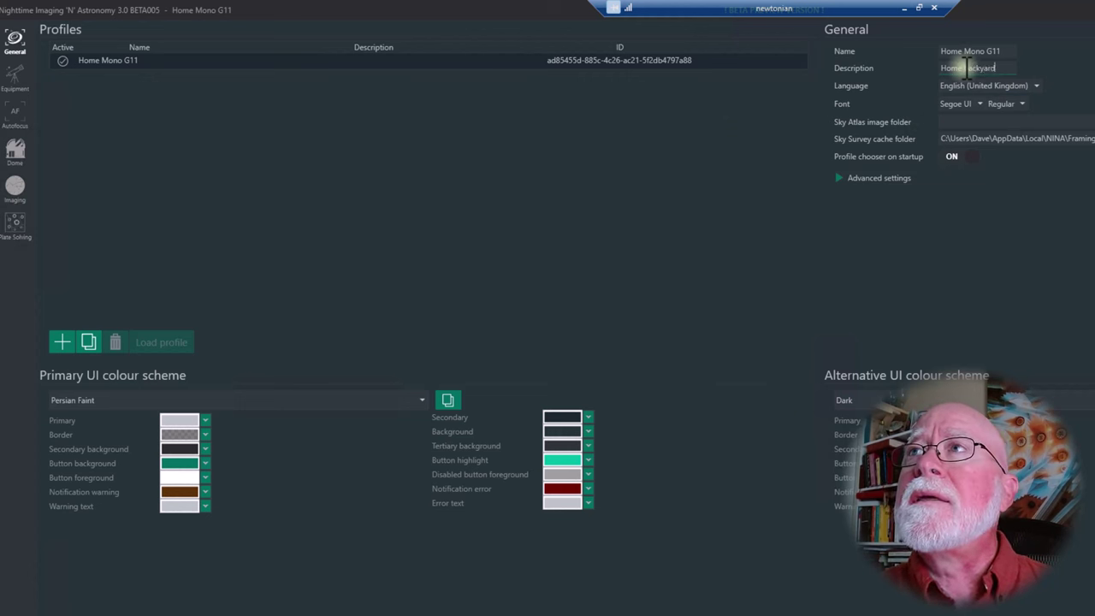
text( using)
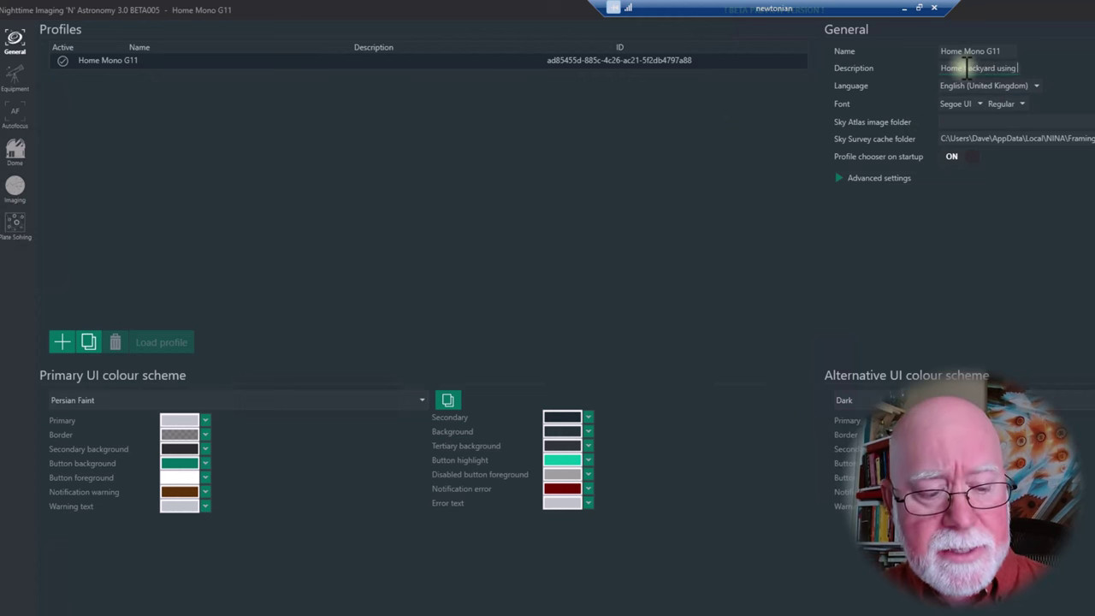
text( ASI26)
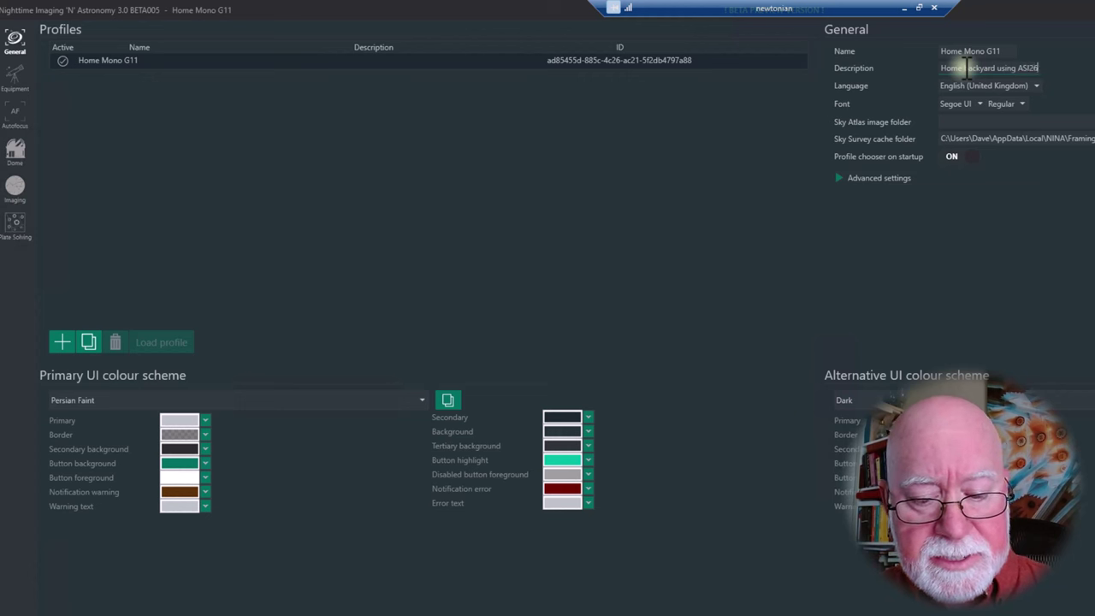
text(00MM o)
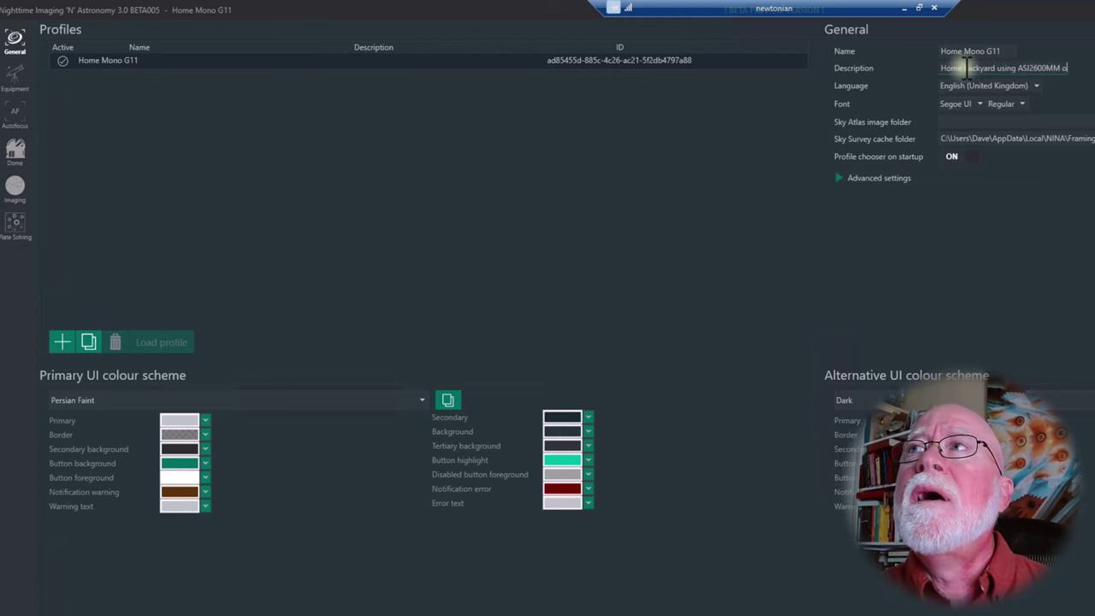
text(n Losma)
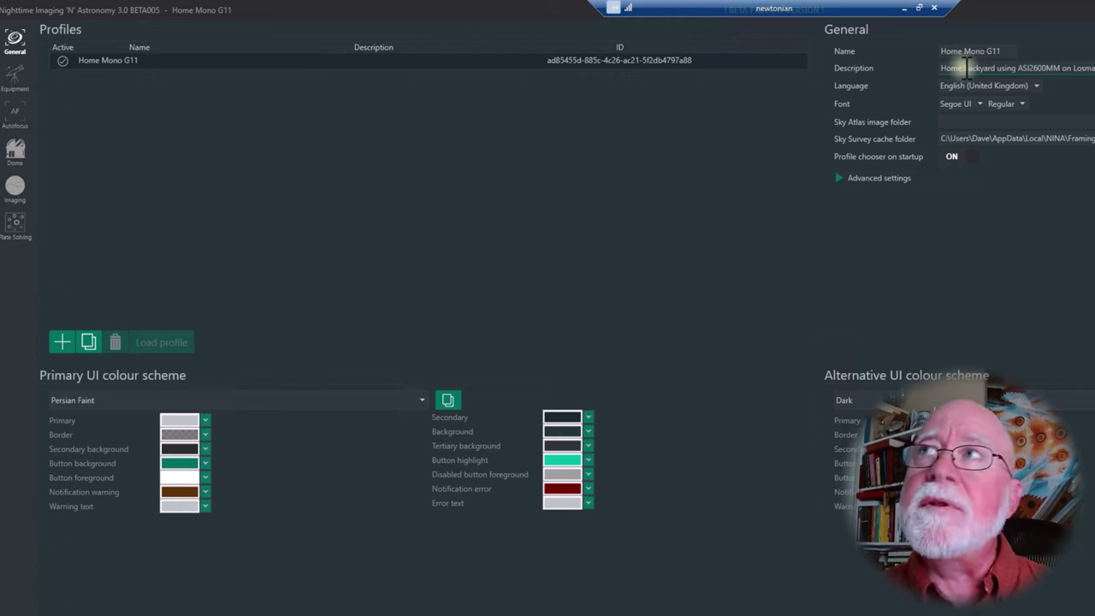
key(Return)
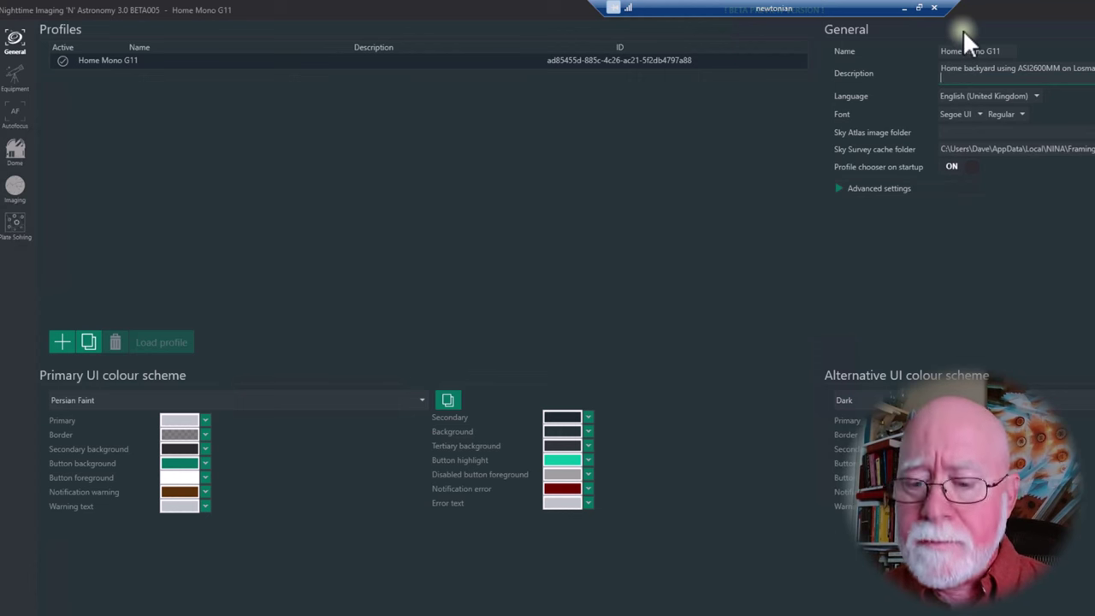
key(BackSpace)
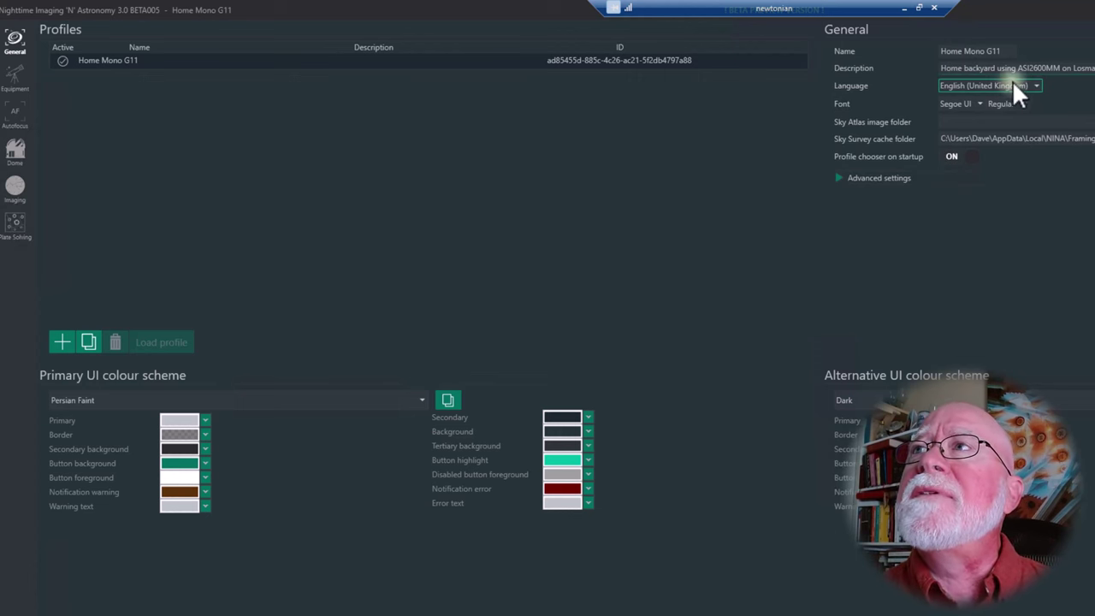
click(1074, 121)
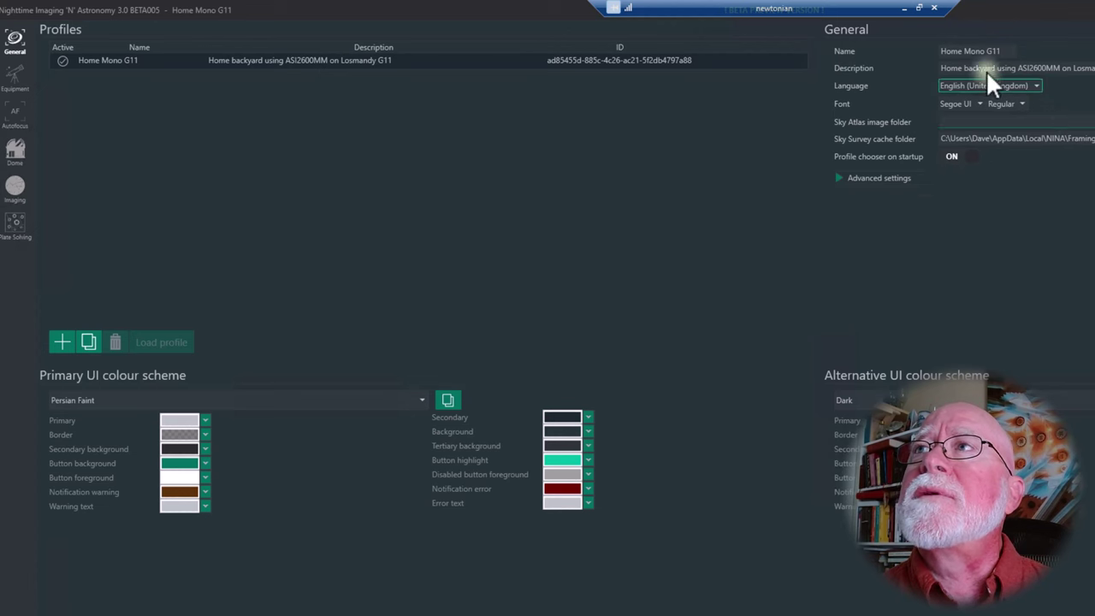
click(243, 62)
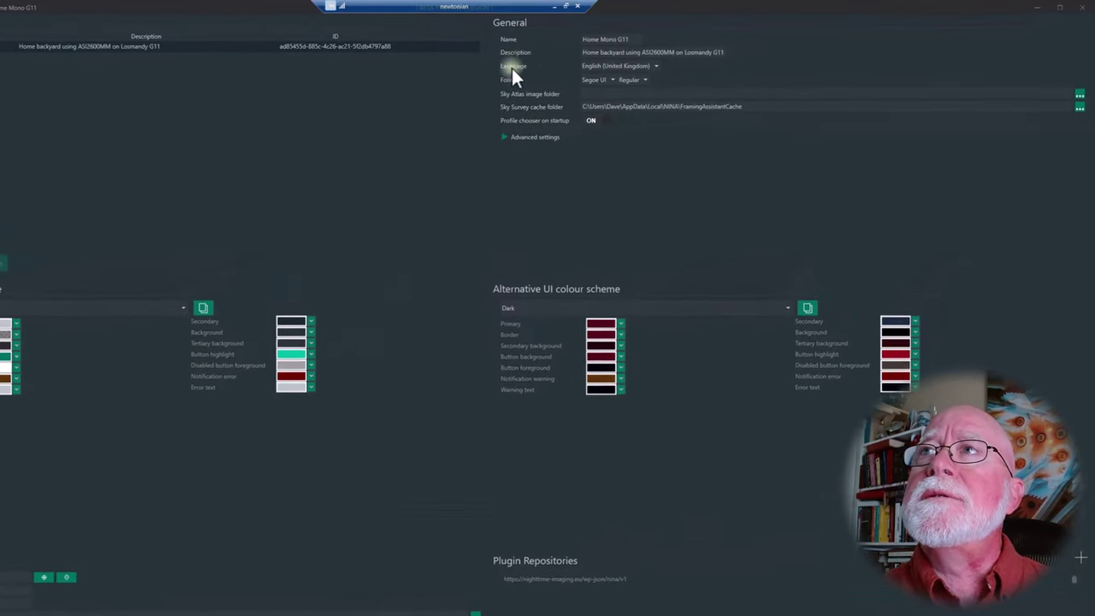
- Change the language to English (United States) and switch it back to English (United Kingdom)
click(643, 68)
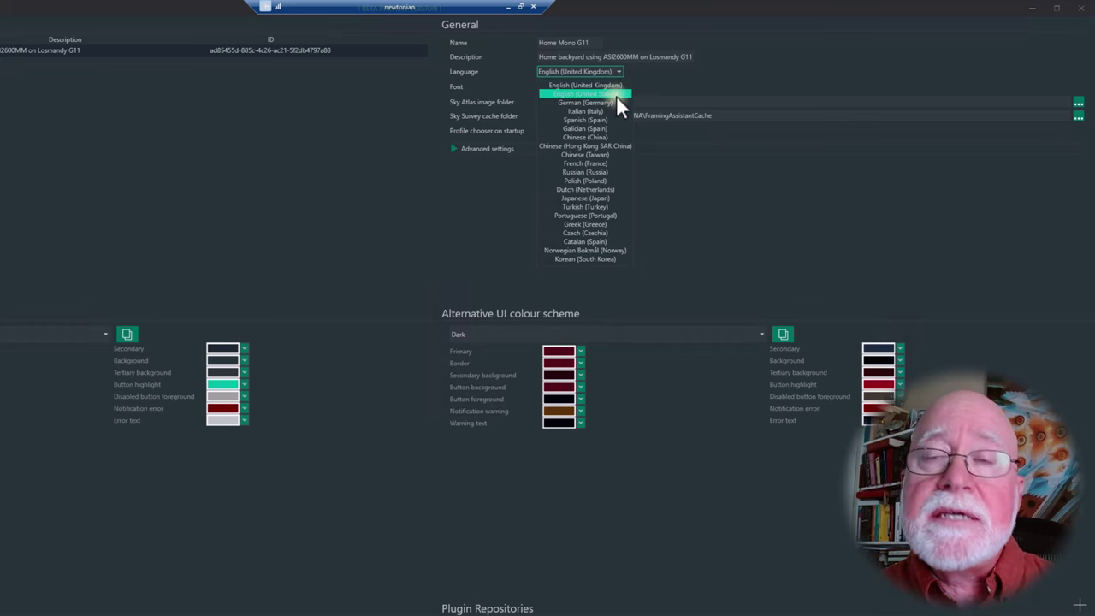
click(616, 94)
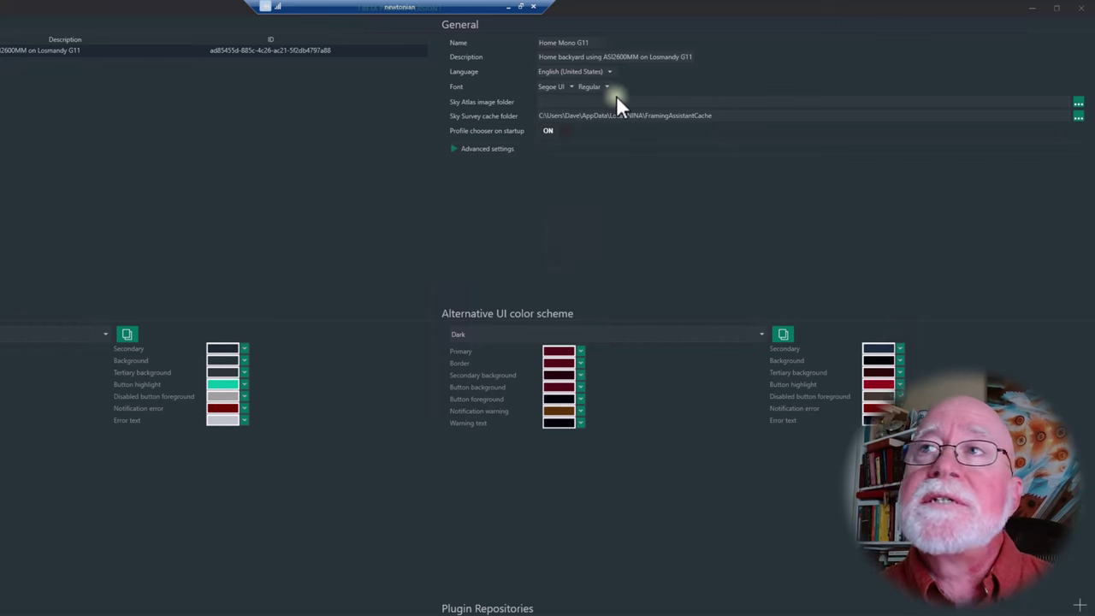
click(609, 71)
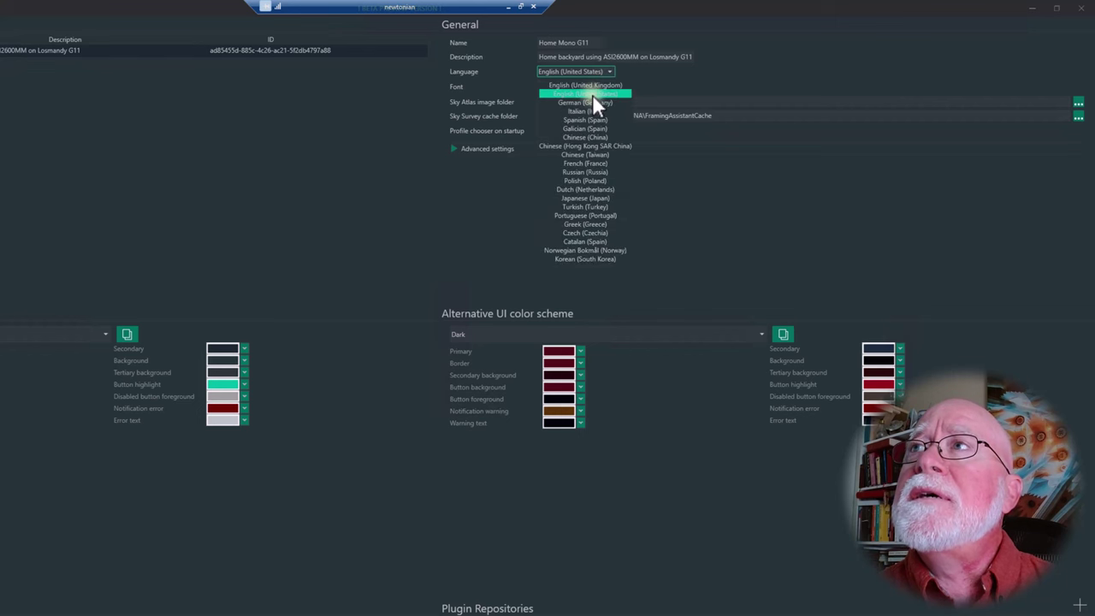
click(592, 86)
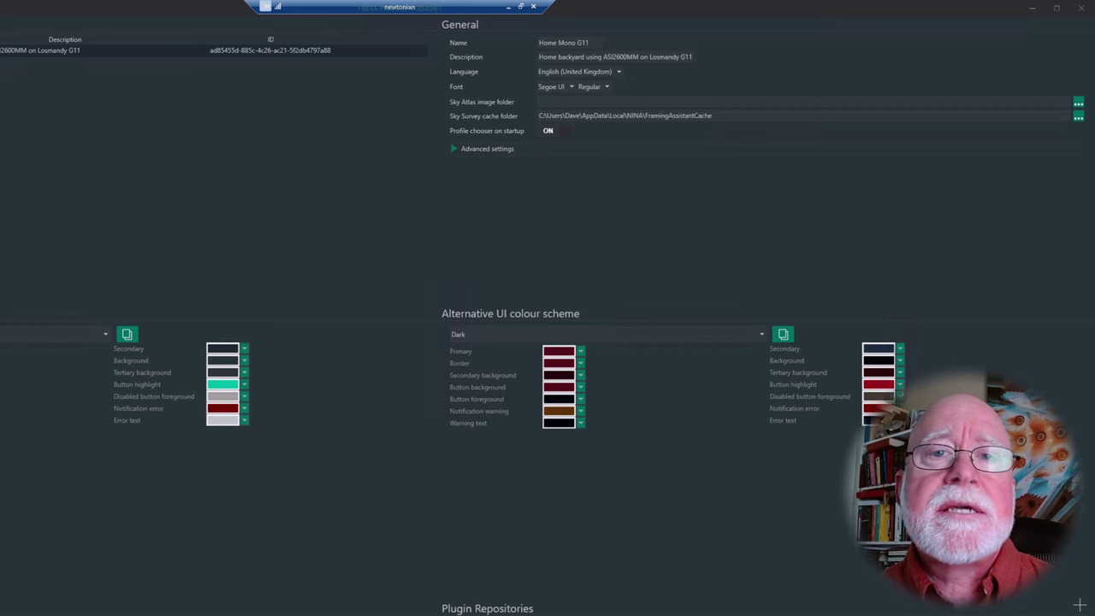
- Set the profile's language to English (United States)
click(618, 73)
click(605, 94)
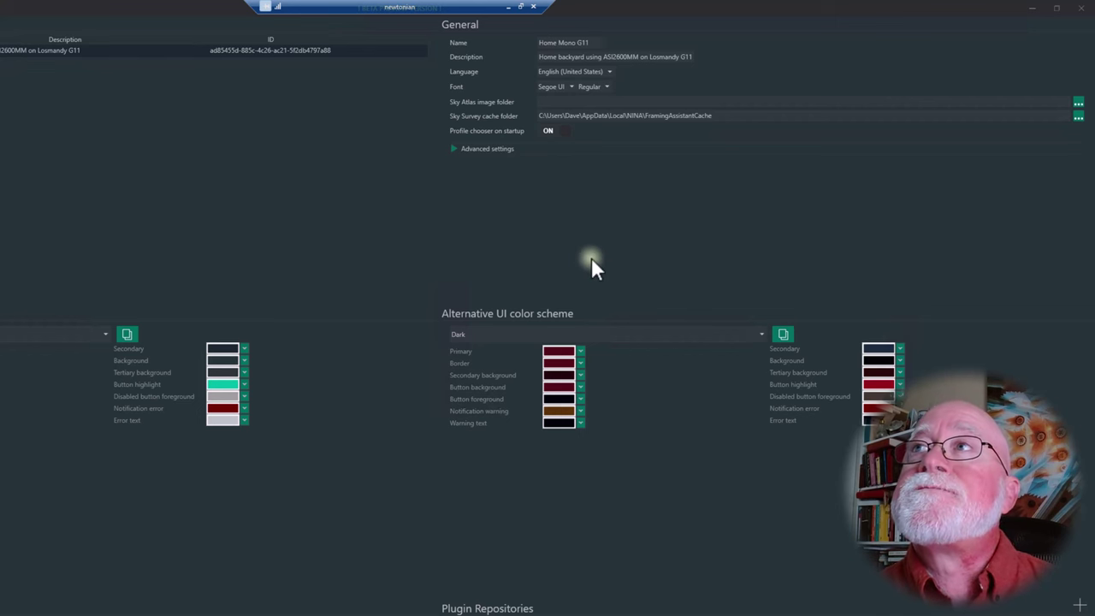
- Try the Calibri, Georgia and Javanese Text fonts for the interface and restore Segoe UI
click(570, 88)
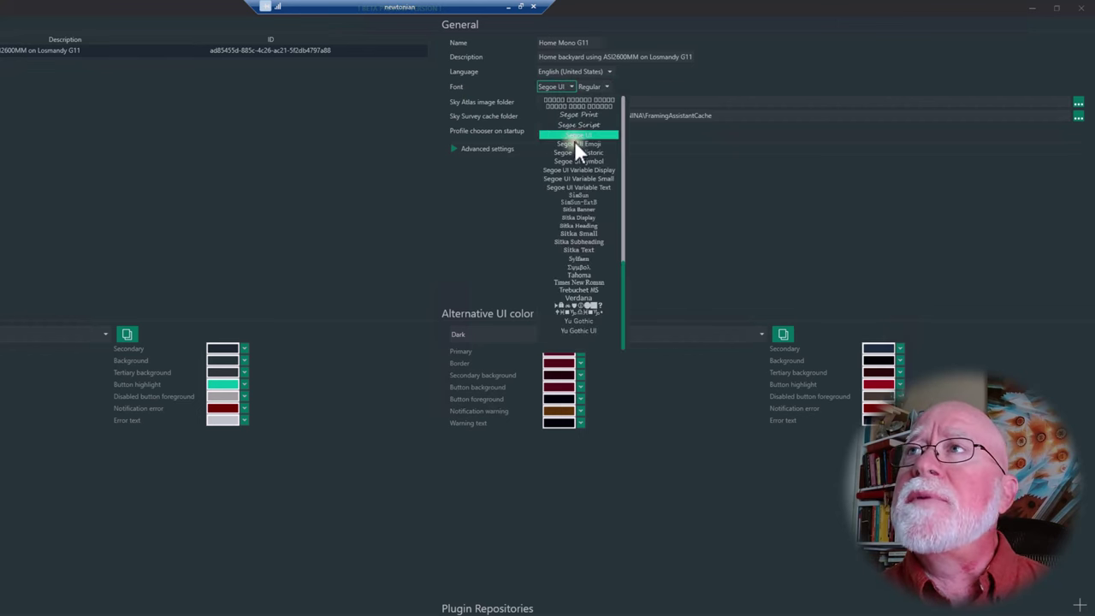
scroll(581, 180, up, 12)
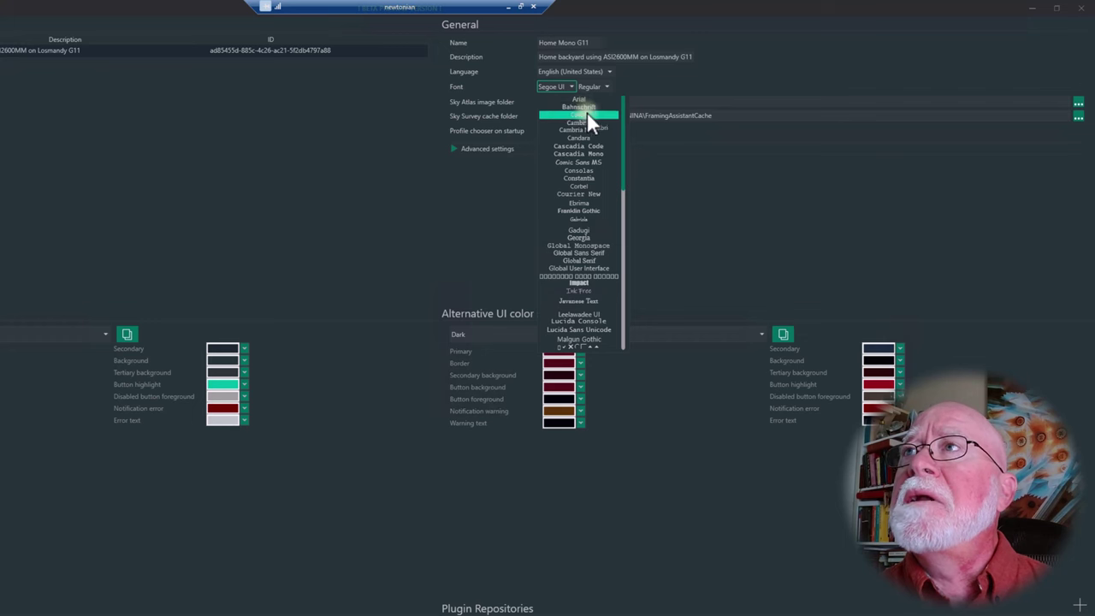
click(595, 114)
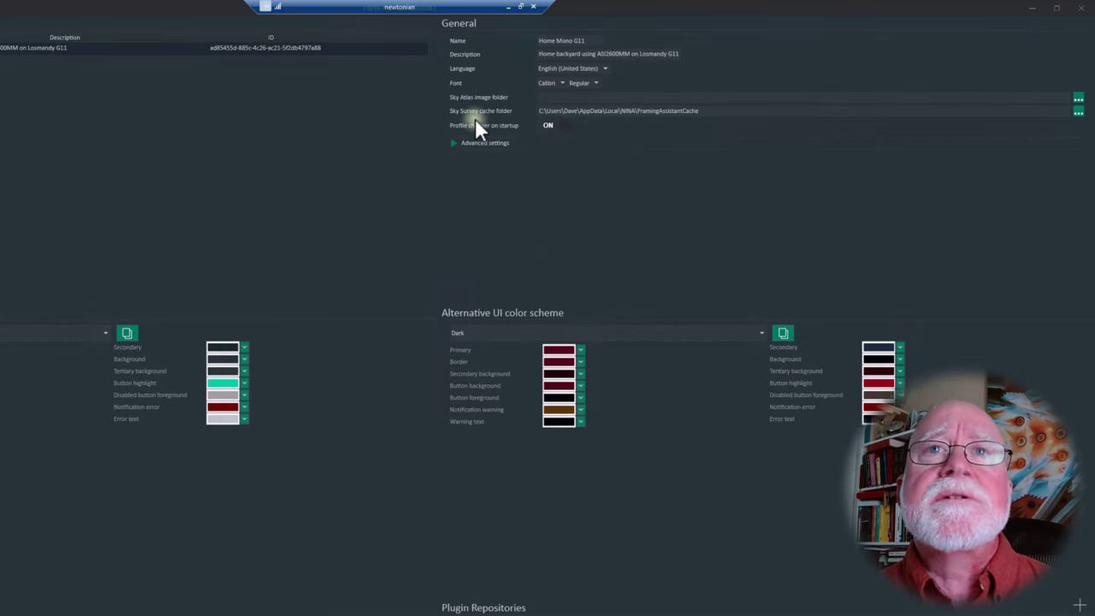
click(561, 82)
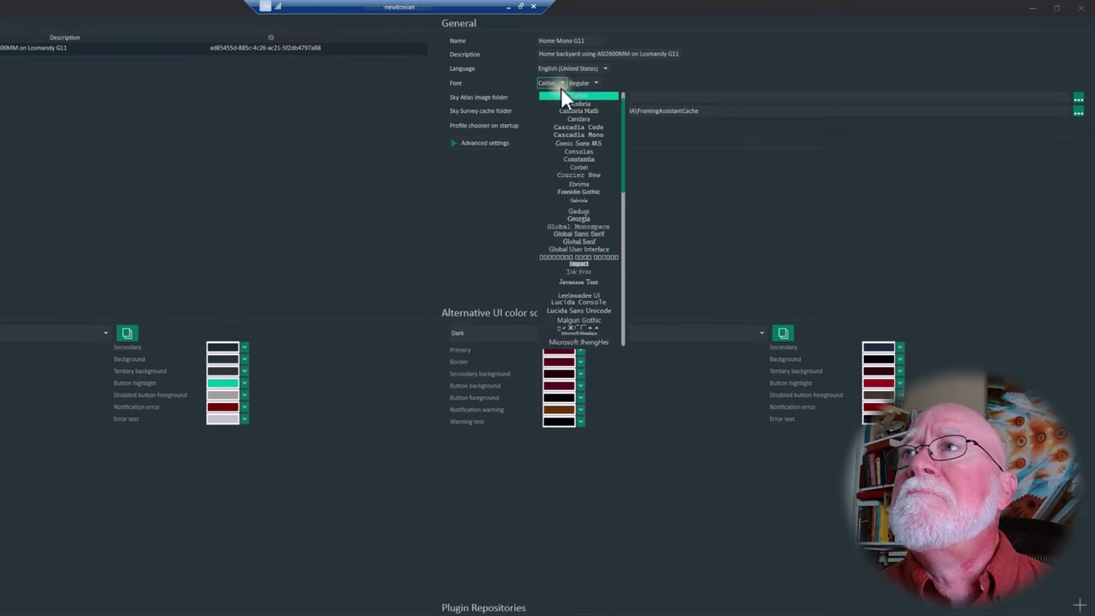
click(584, 217)
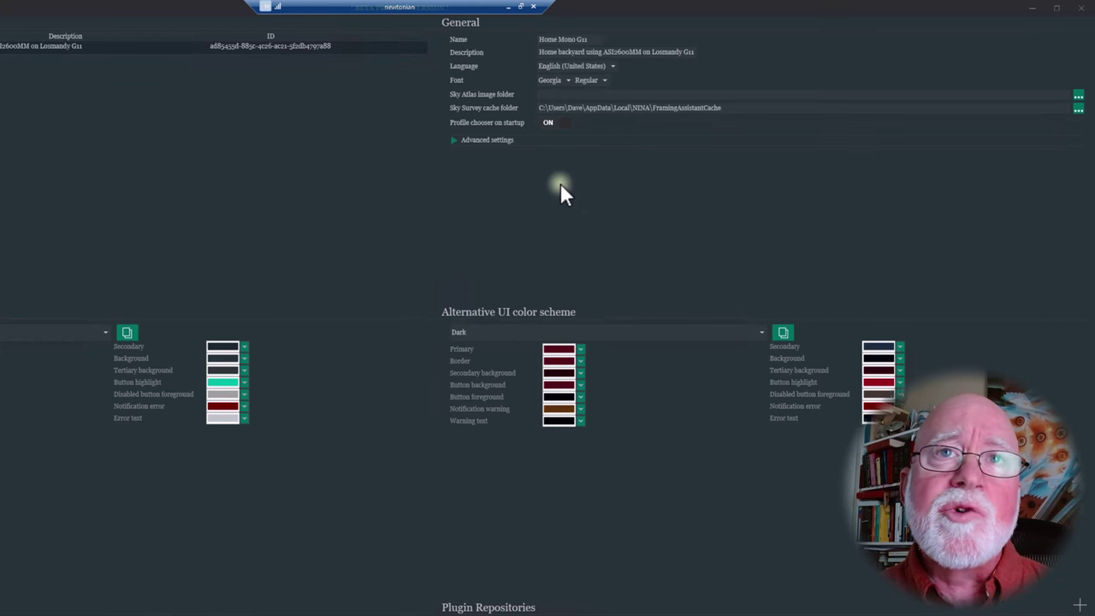
click(568, 80)
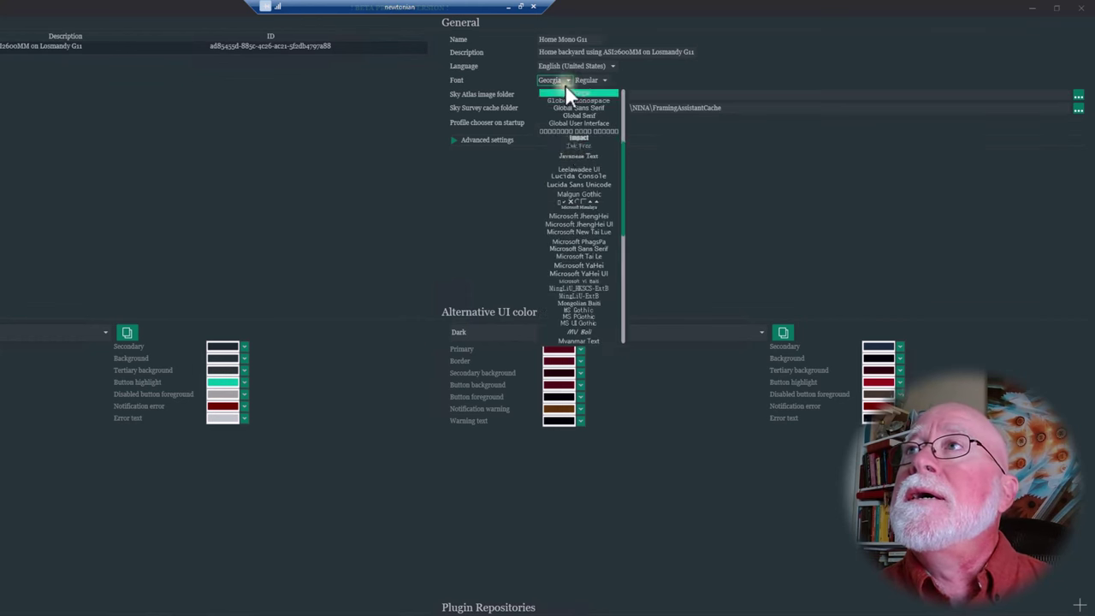
click(584, 157)
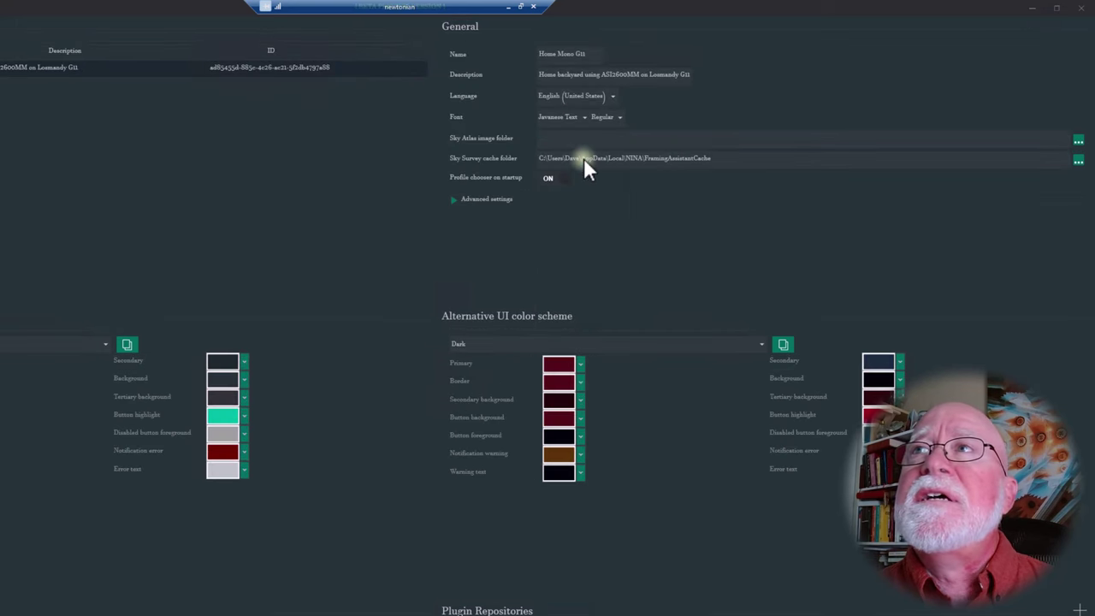
click(582, 114)
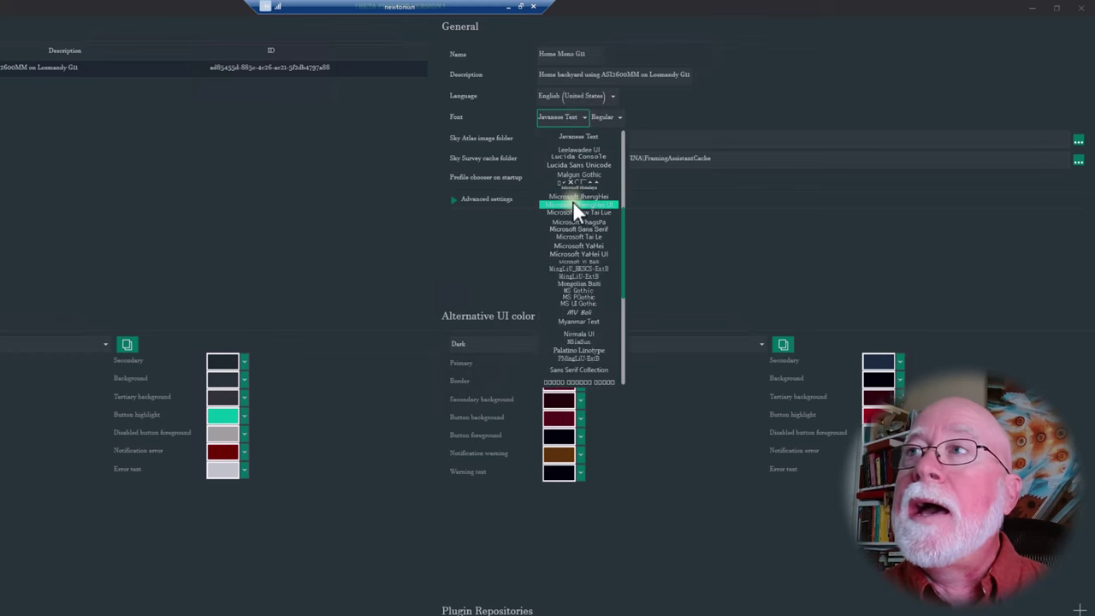
scroll(573, 200, down, 5)
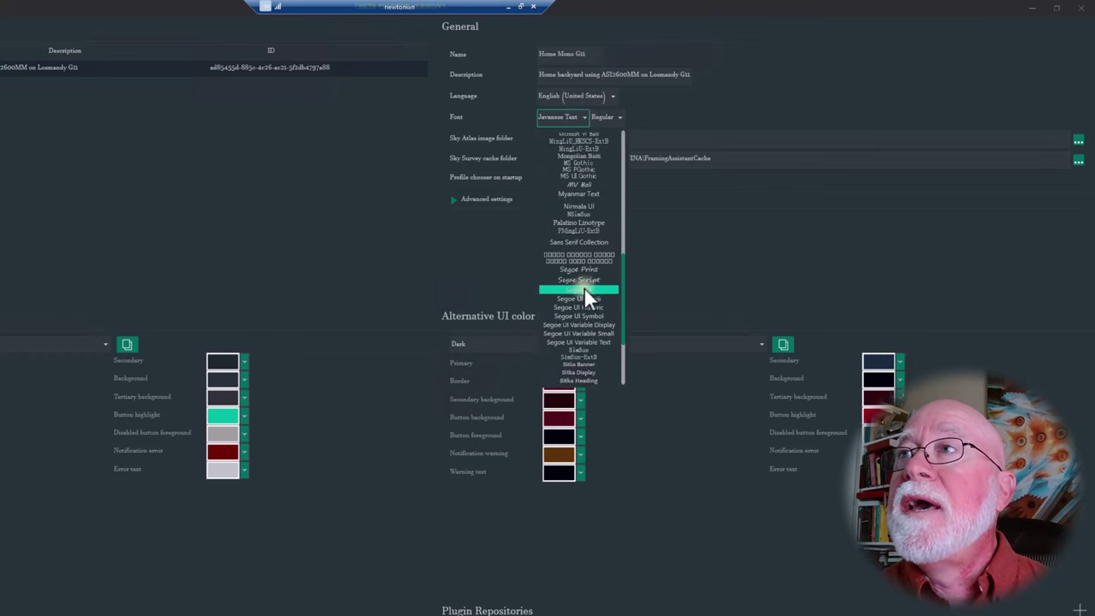
click(585, 289)
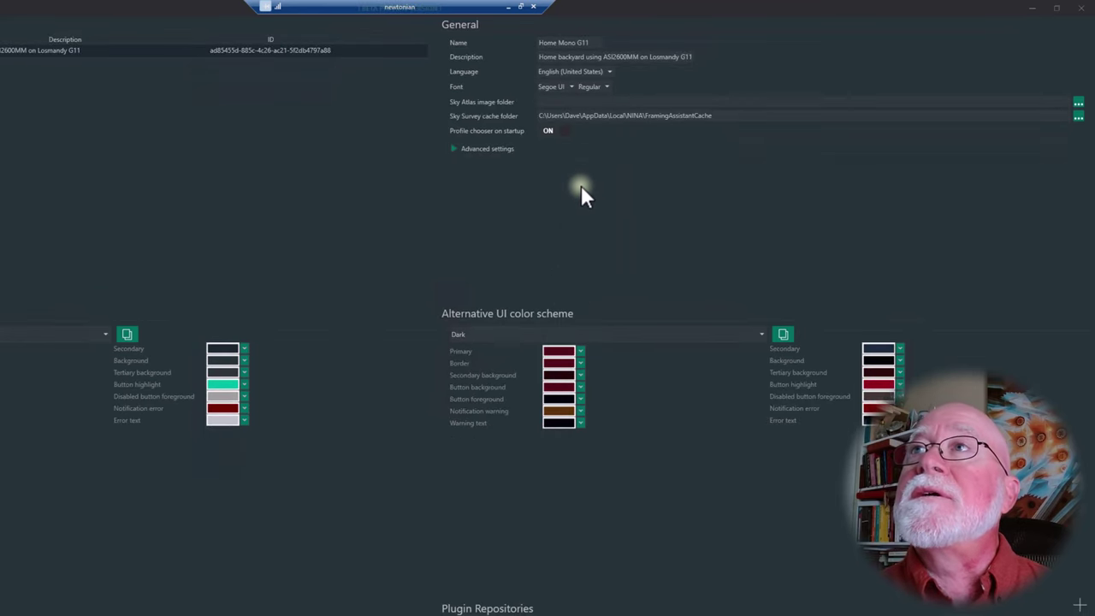
- Try the SemiBold and Black font styles for the interface and restore Regular
click(604, 87)
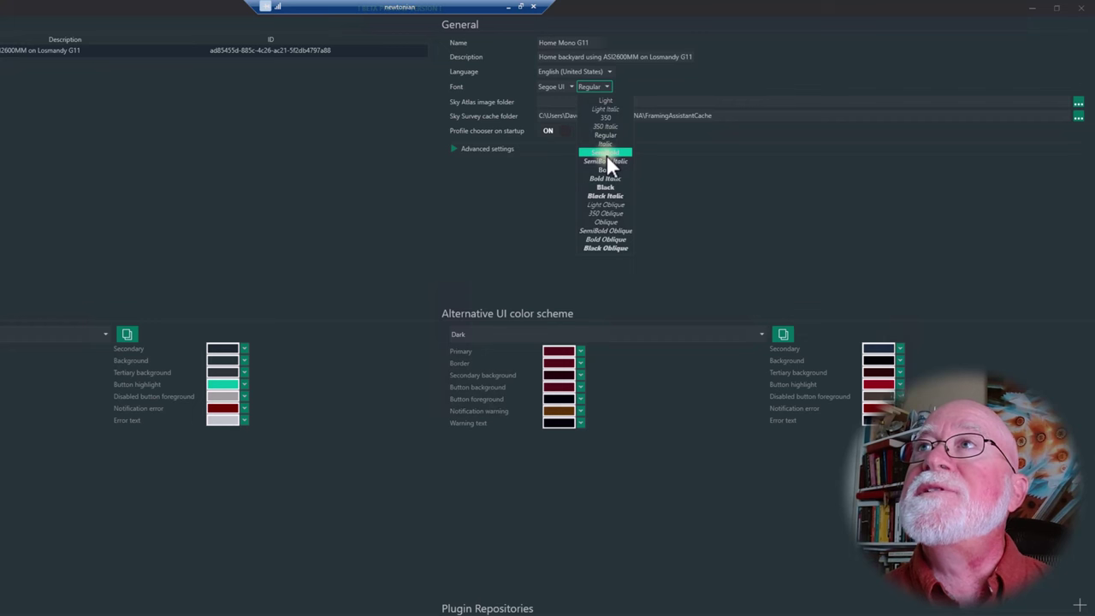
click(606, 154)
click(612, 87)
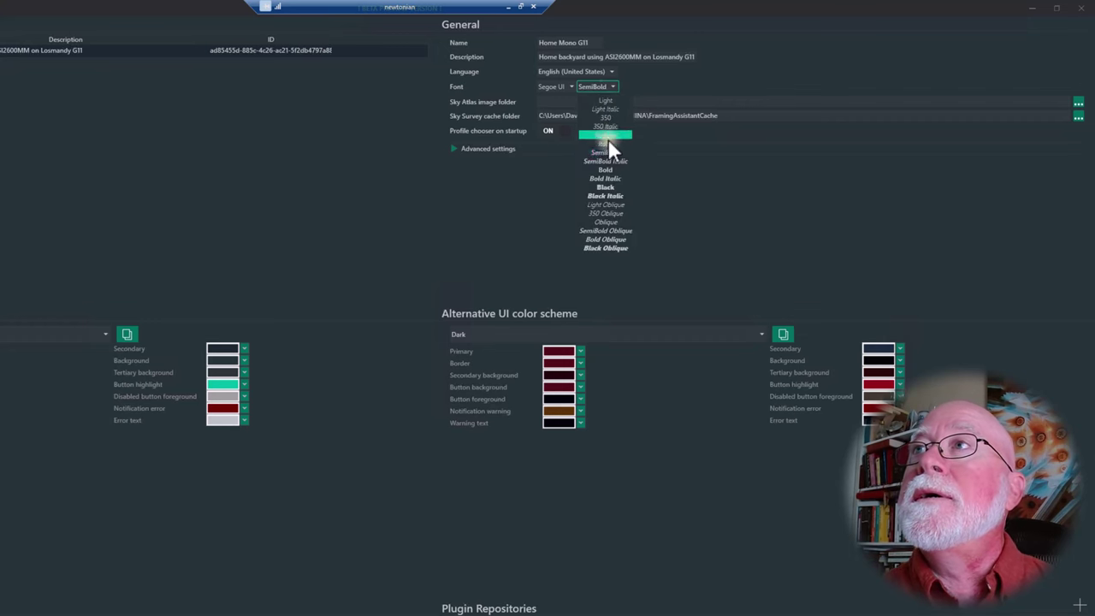
click(608, 188)
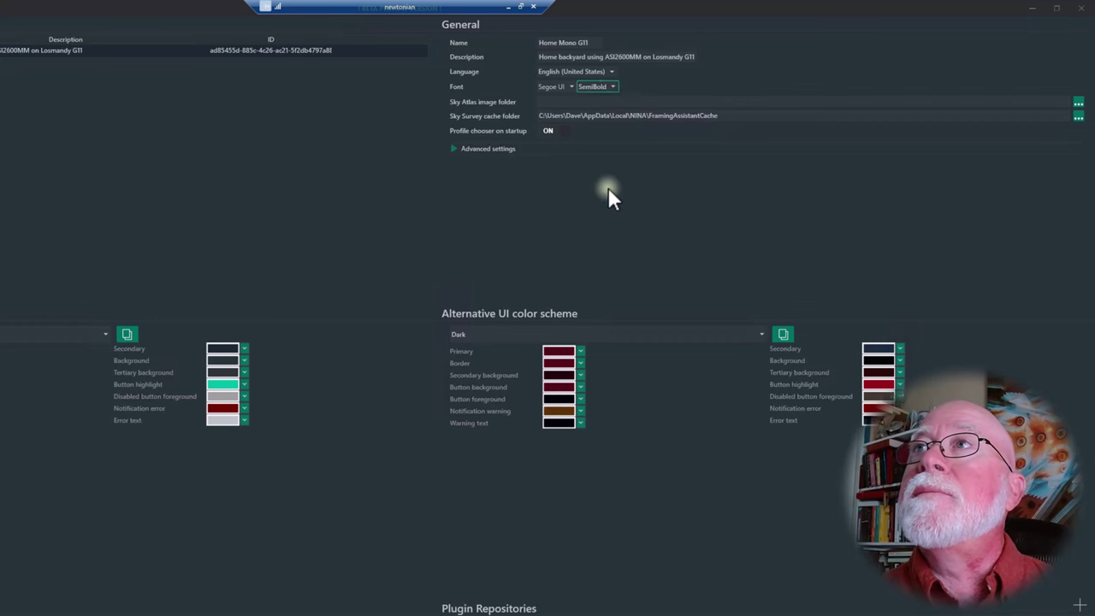
click(602, 85)
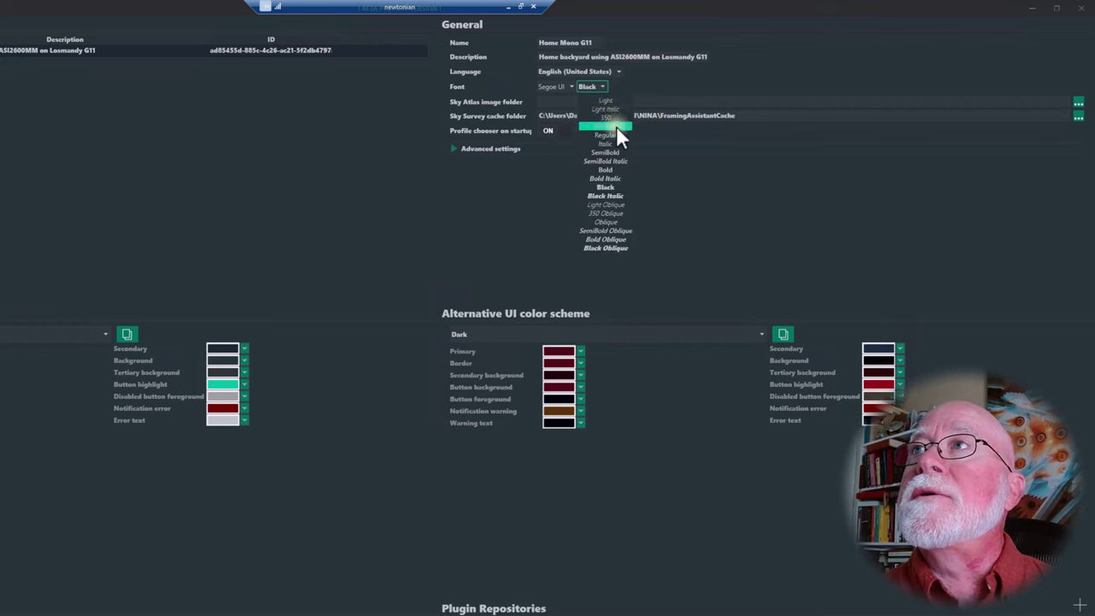
click(613, 135)
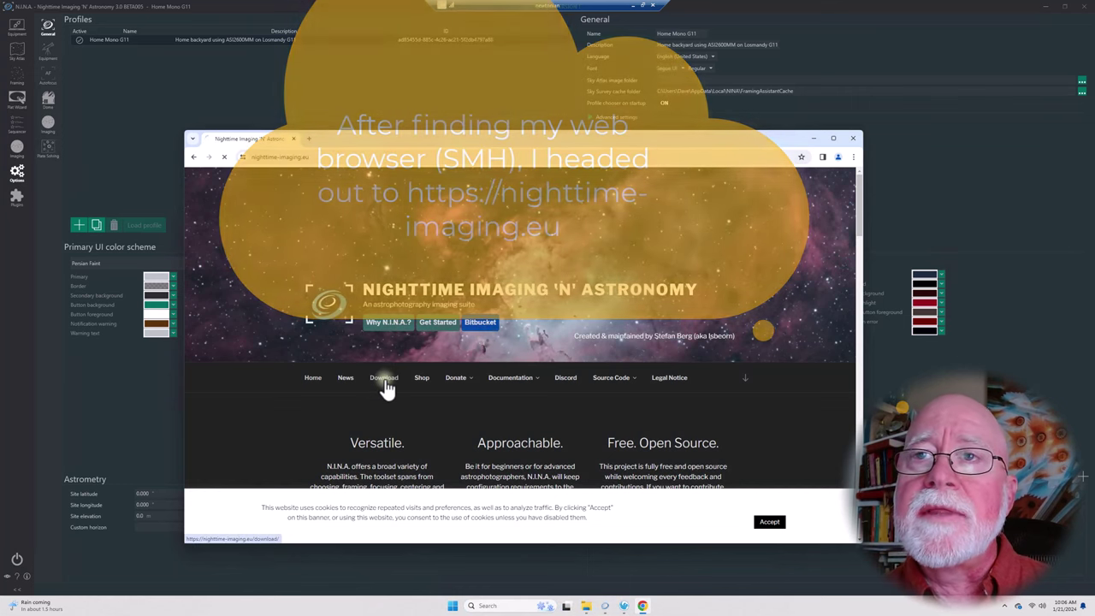
- On the nighttime-imaging.eu site in the browser, open the download page and examine the Misc entries for Sky Atlas images and the offline sky map
click(383, 377)
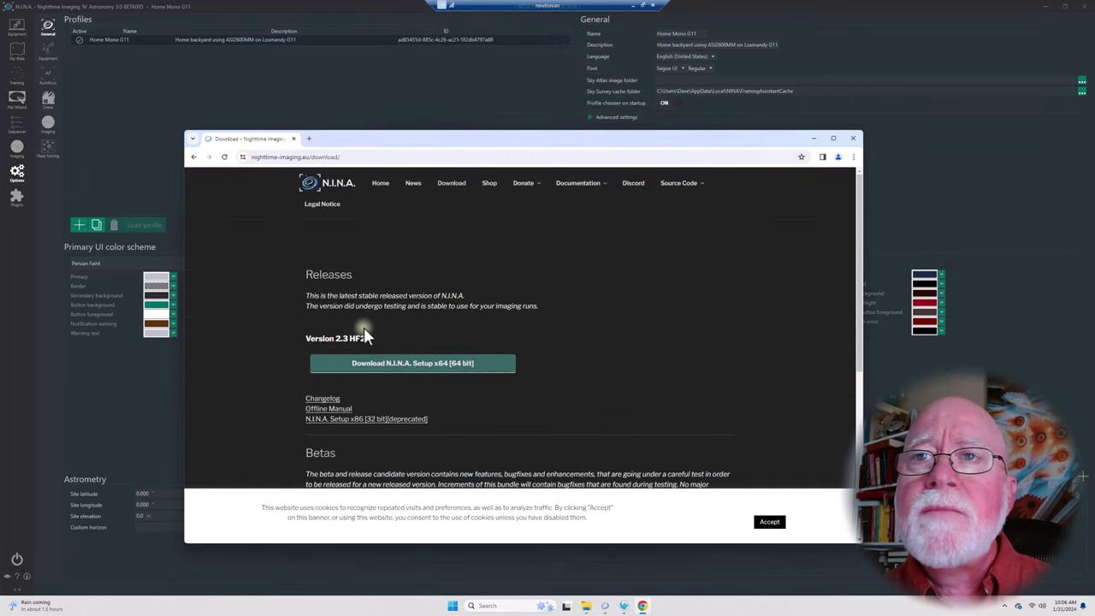
scroll(365, 333, down, 4)
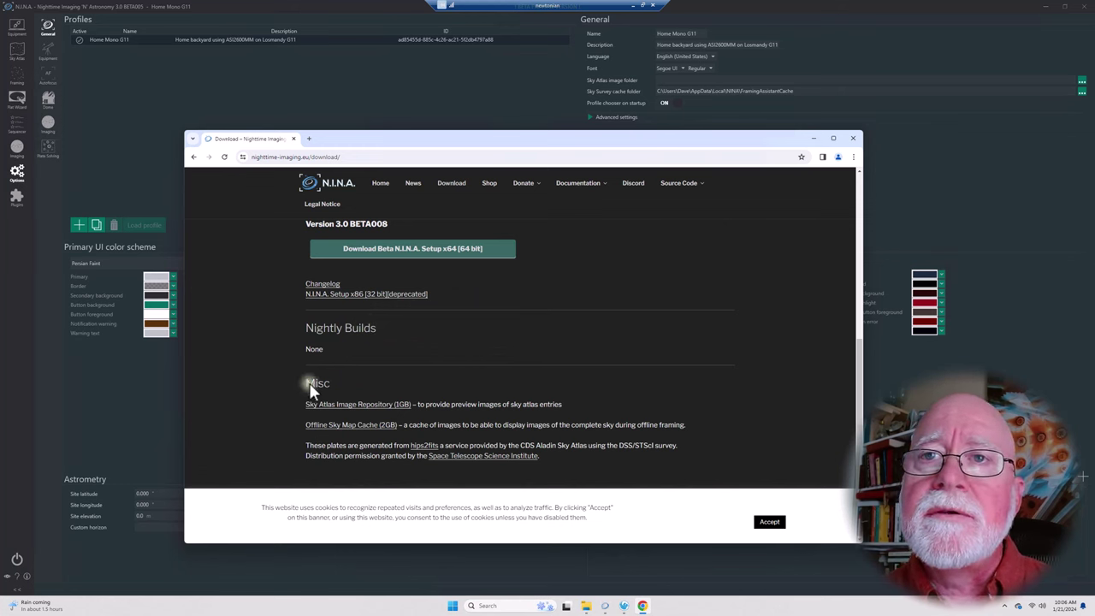
drag(310, 387, 350, 389)
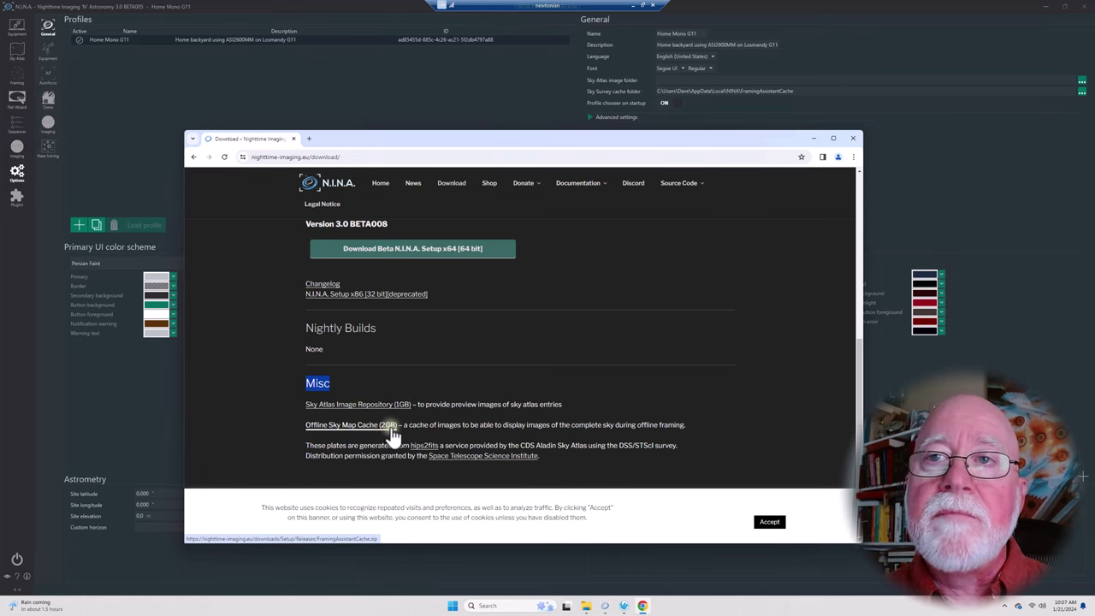
click(812, 138)
- Switch to File Explorer and select the SkyAtlasImageRepository archive in the Downloads folder
mouse_move(587, 606)
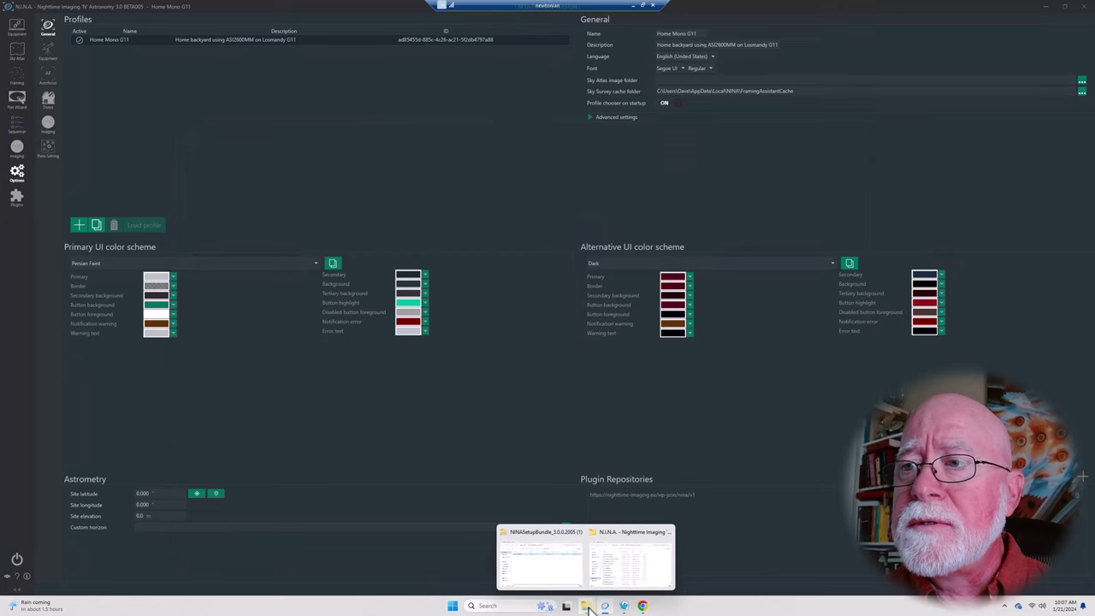
click(541, 558)
click(244, 282)
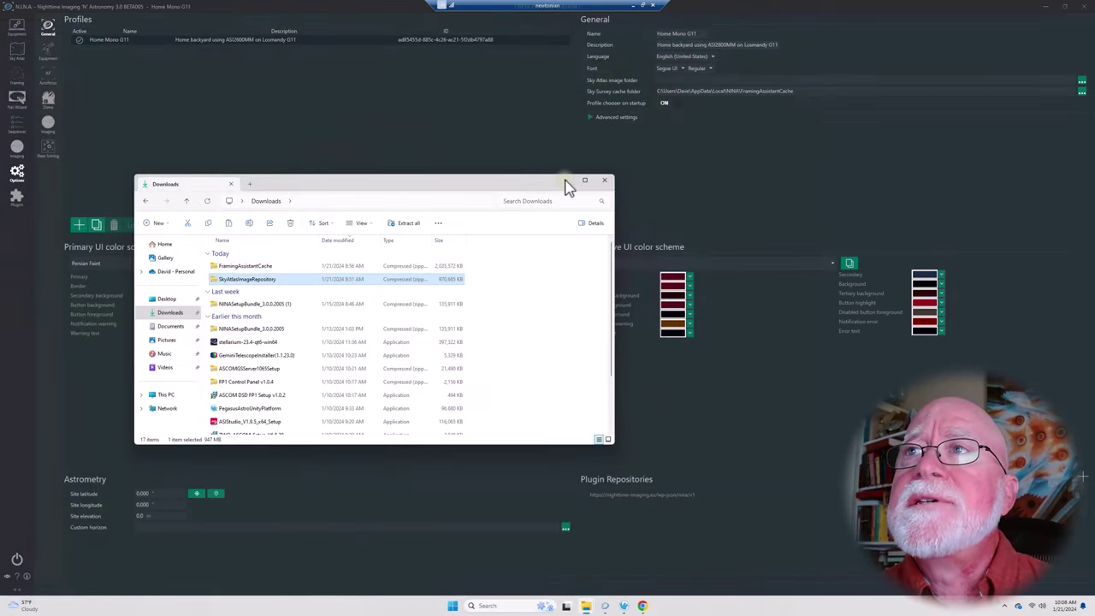
- Browse to the "N.I.N.A. - Nighttime Imaging 'N' Astronomy" folder inside Program Files on Local Disk (C:)
click(186, 202)
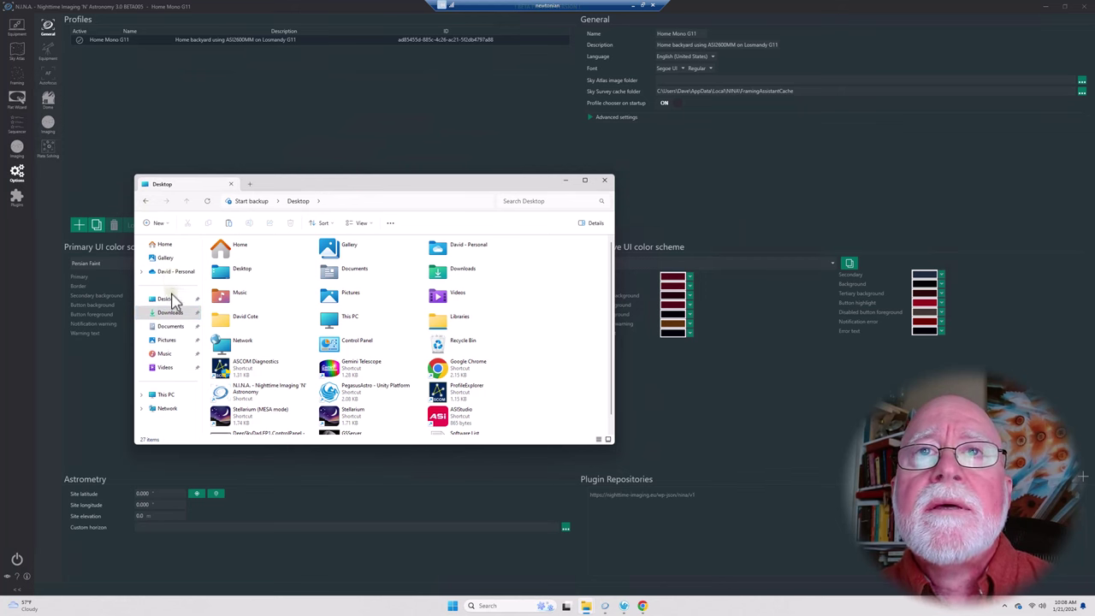
click(163, 397)
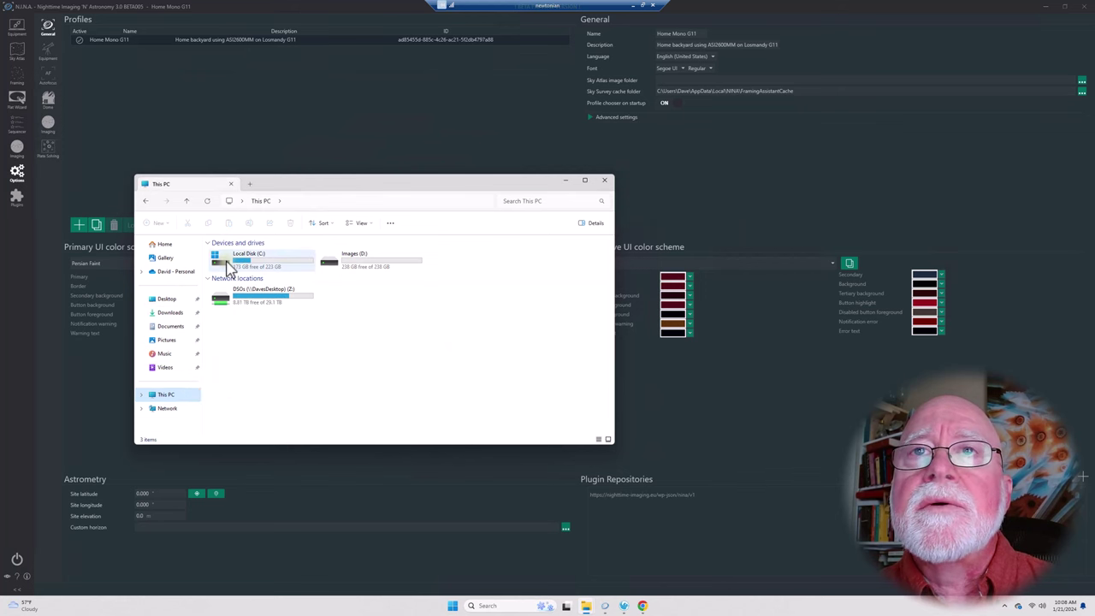
click(228, 268)
double_click(228, 268)
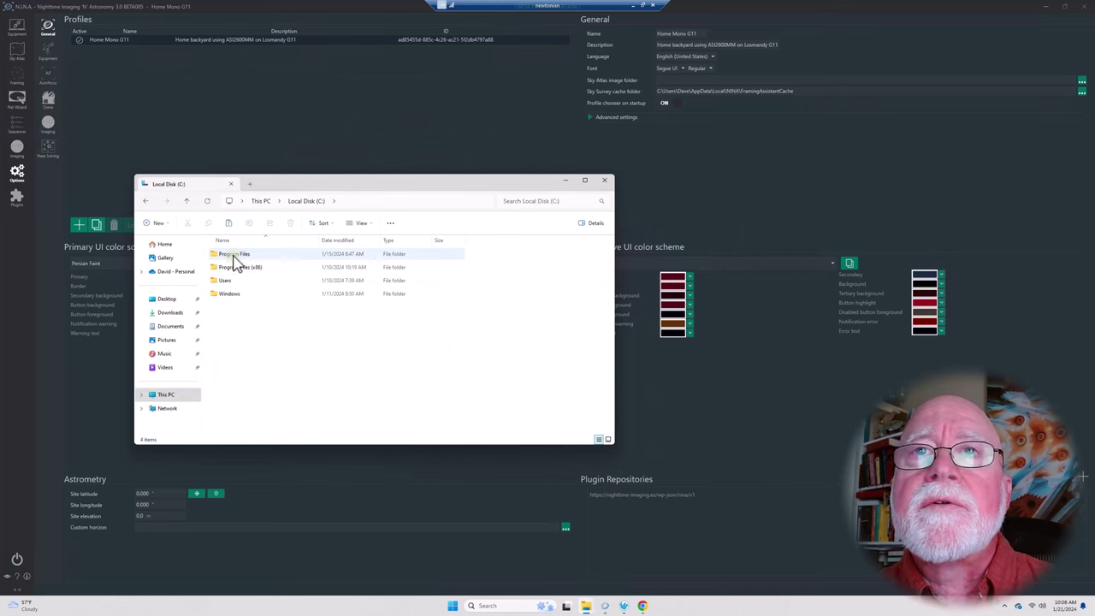
click(237, 256)
double_click(238, 255)
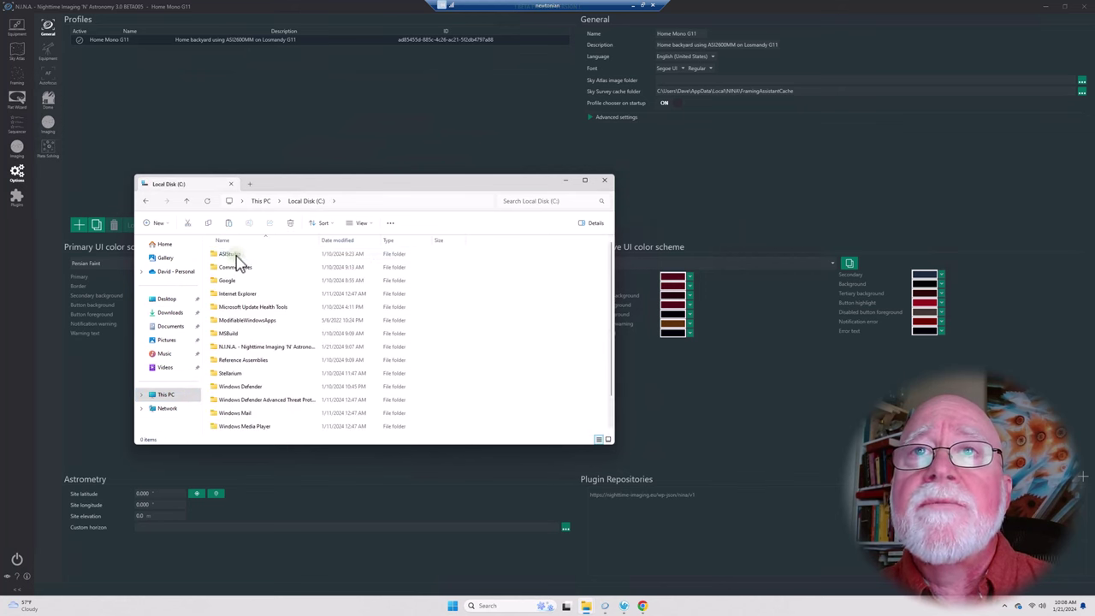
double_click(256, 347)
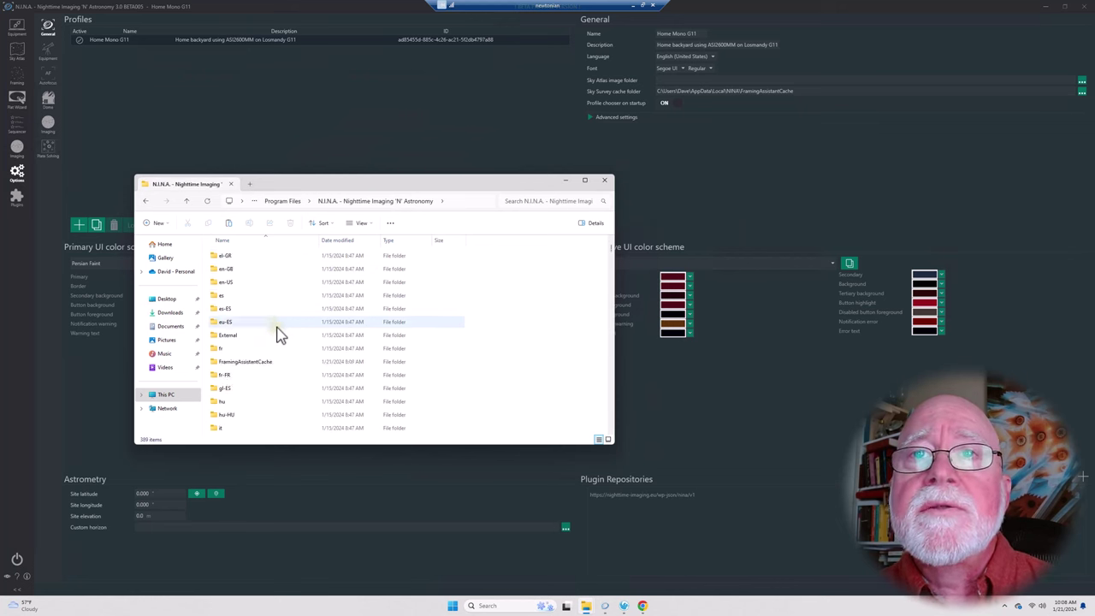
- Locate the FramingAssistantCache and SkyAtlasImageRepository folders, and browse the images inside SkyAtlasImageRepository
scroll(257, 330, up, 3)
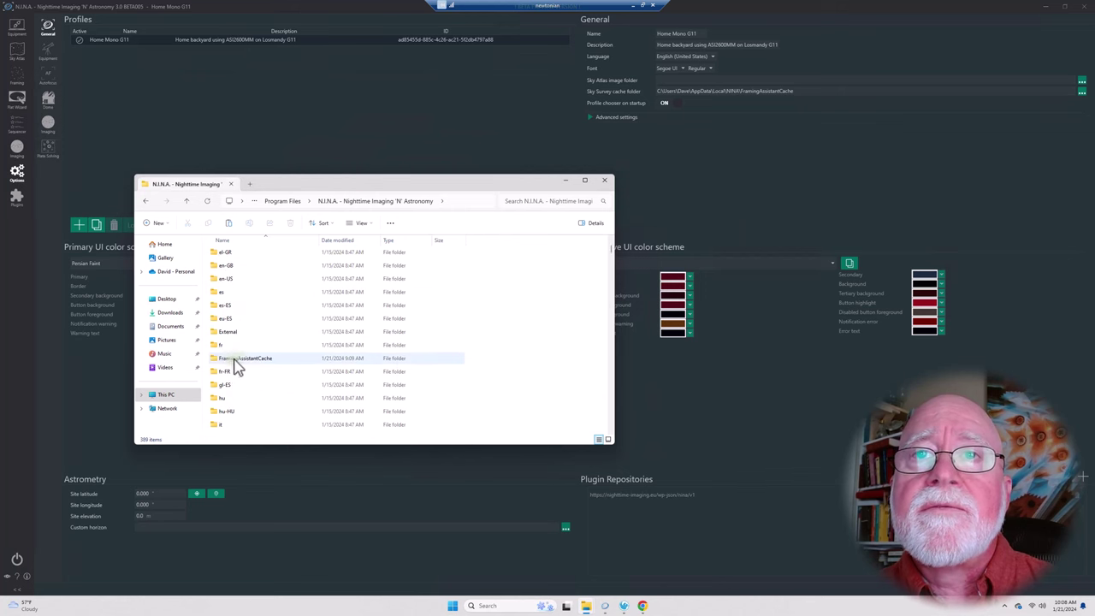
scroll(257, 366, down, 6)
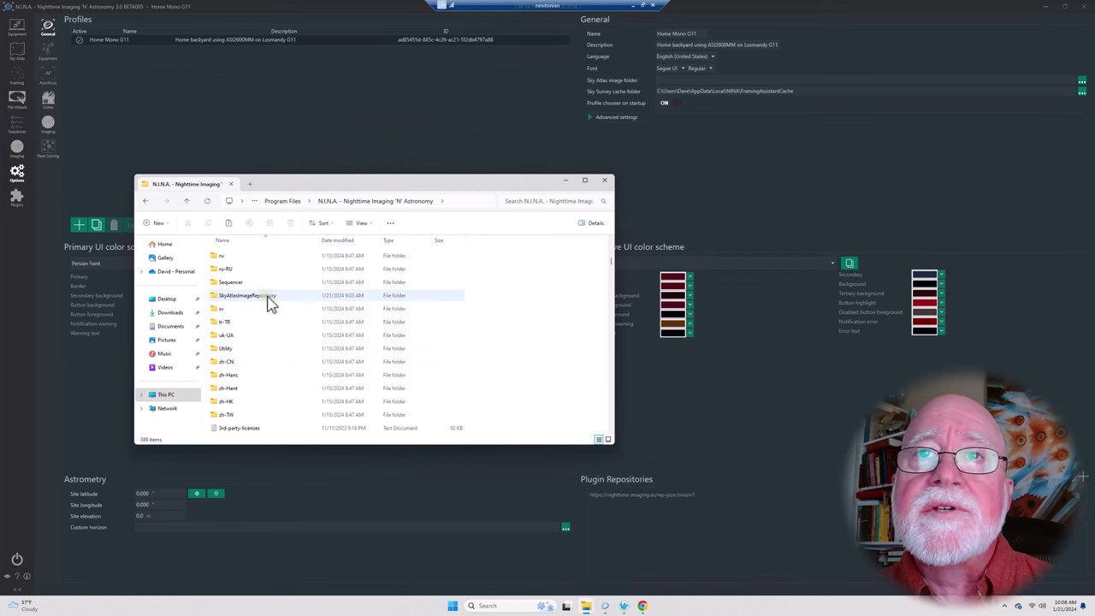
click(237, 299)
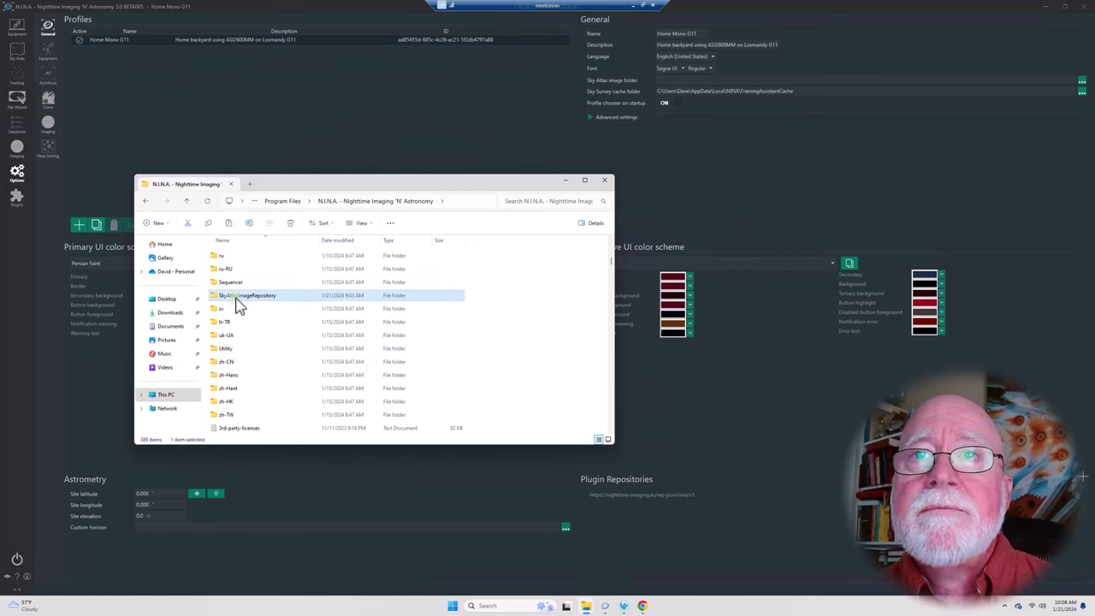
double_click(238, 303)
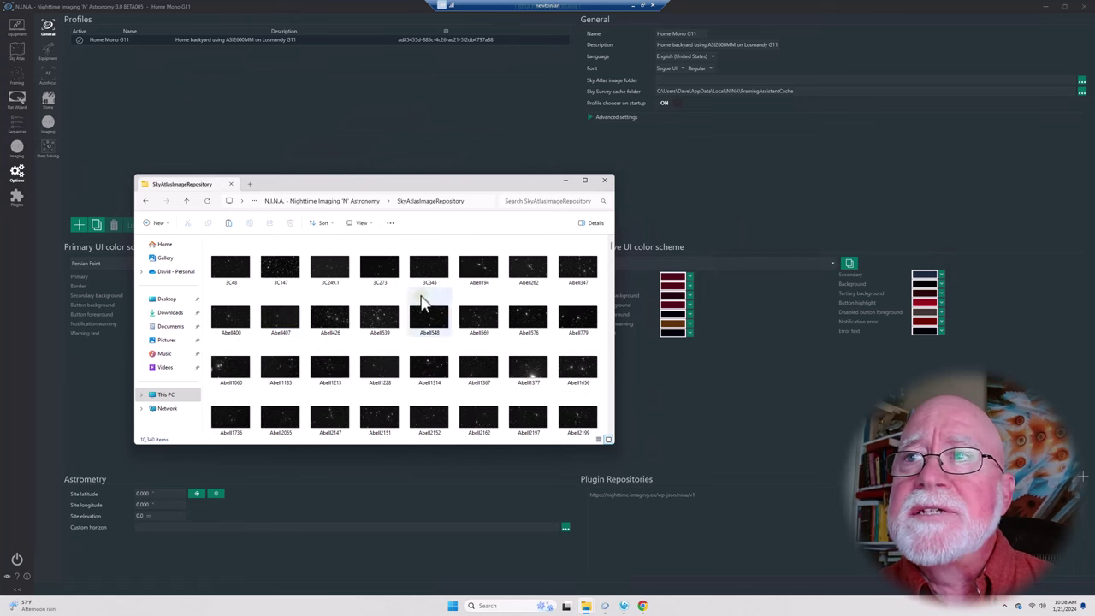
scroll(462, 381, down, 15)
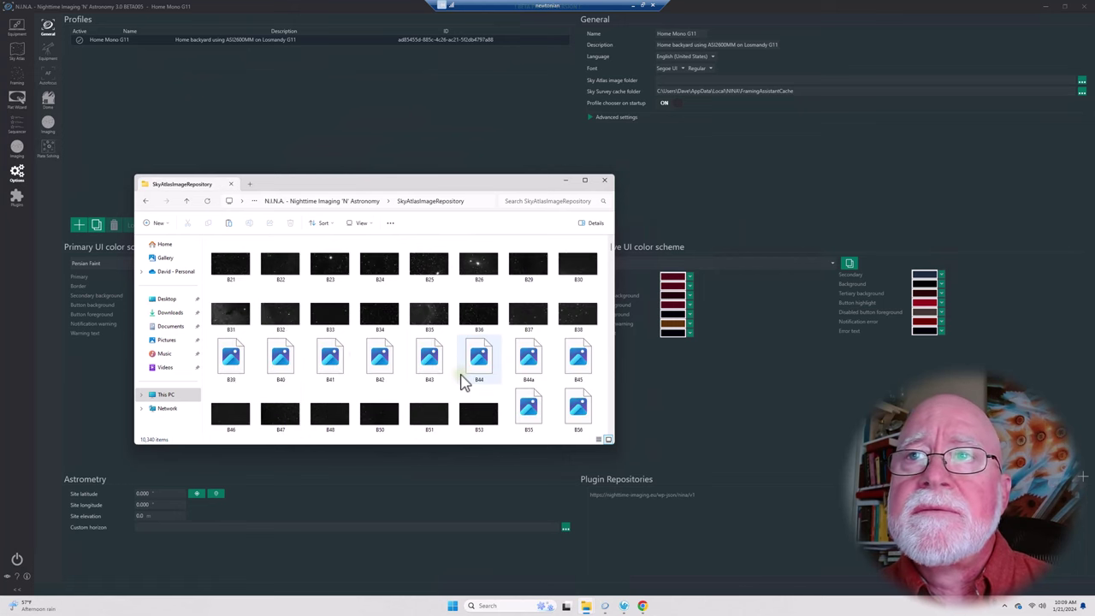
- Look through the object images in the SkyAtlasImageRepository folder and close File Explorer
scroll(462, 381, down, 3)
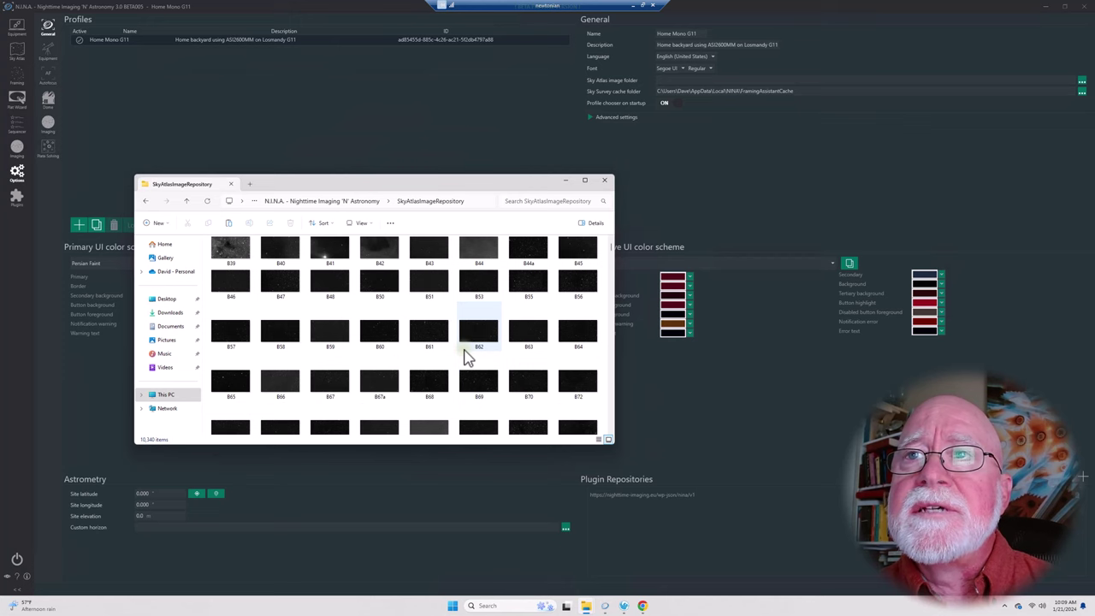
scroll(466, 358, up, 15)
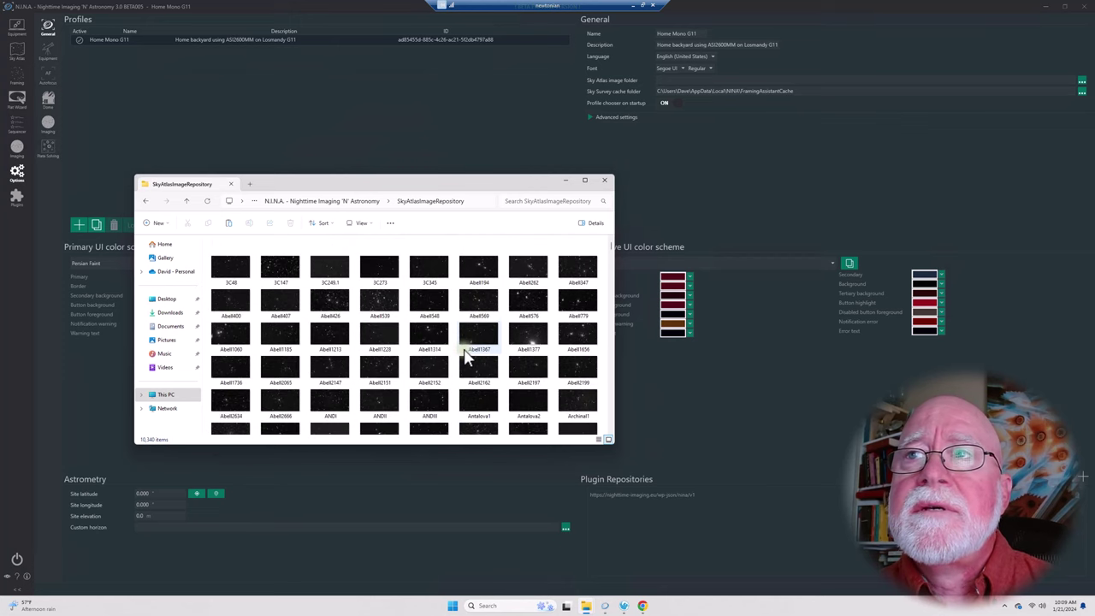
scroll(466, 358, down, 10)
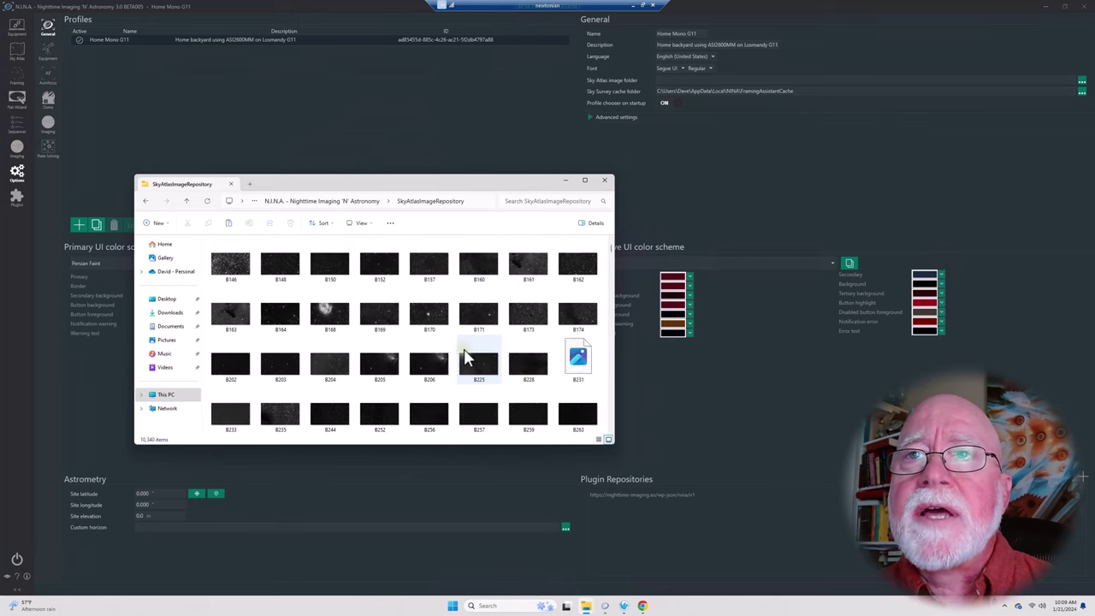
scroll(466, 357, down, 5)
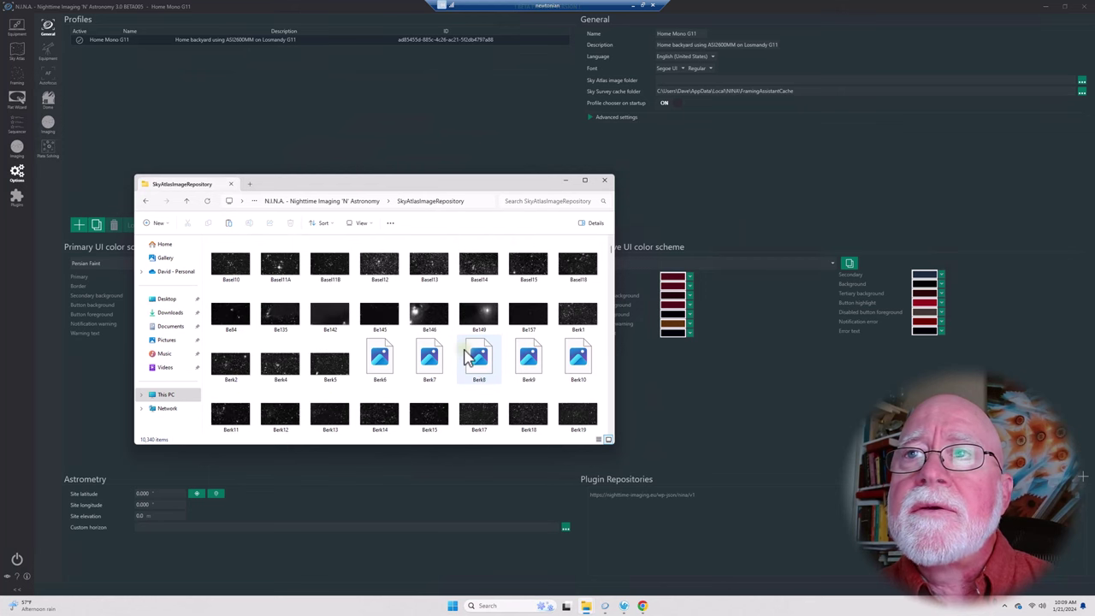
scroll(467, 358, down, 3)
scroll(466, 358, down, 3)
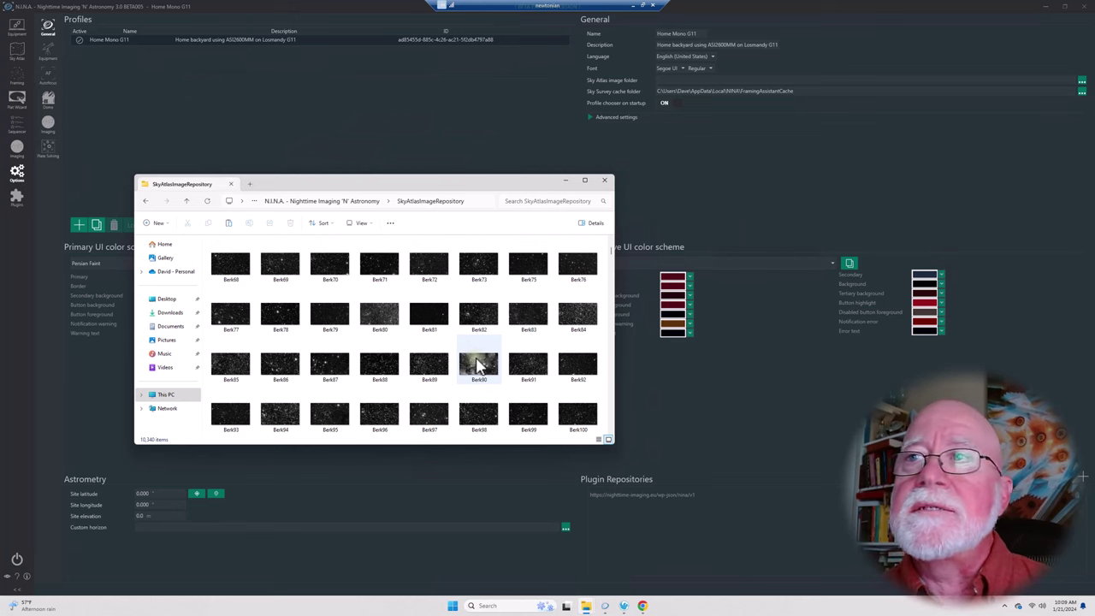
click(605, 181)
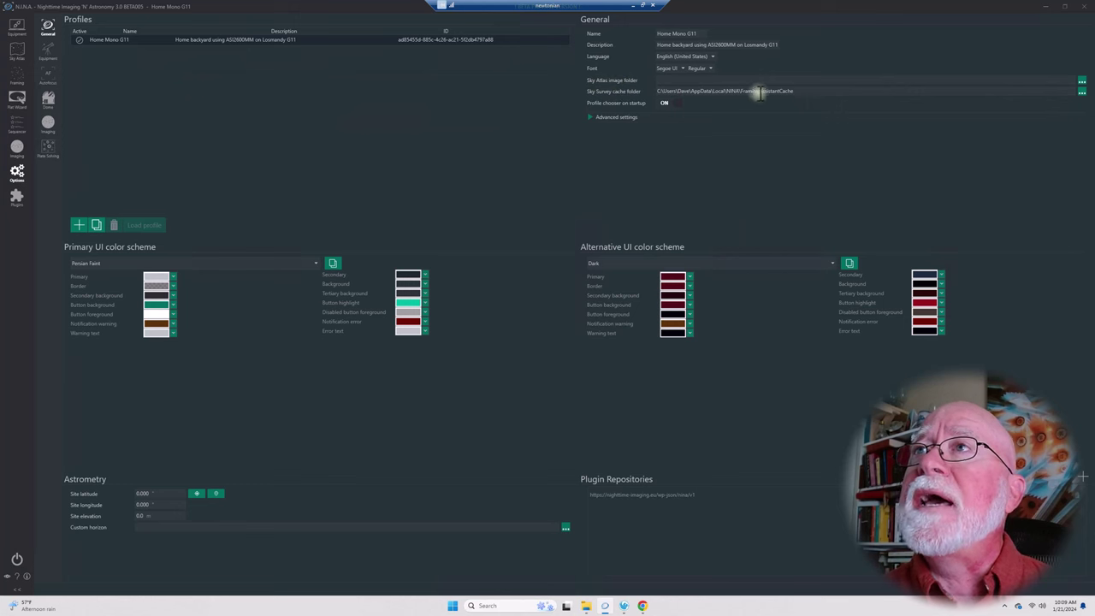
- Set the Sky Atlas image folder to SkyAtlasImageRepository inside the "N.I.N.A. - Nighttime Imaging 'N' Astronomy" folder in Program Files on Local Disk (C:)
click(1081, 83)
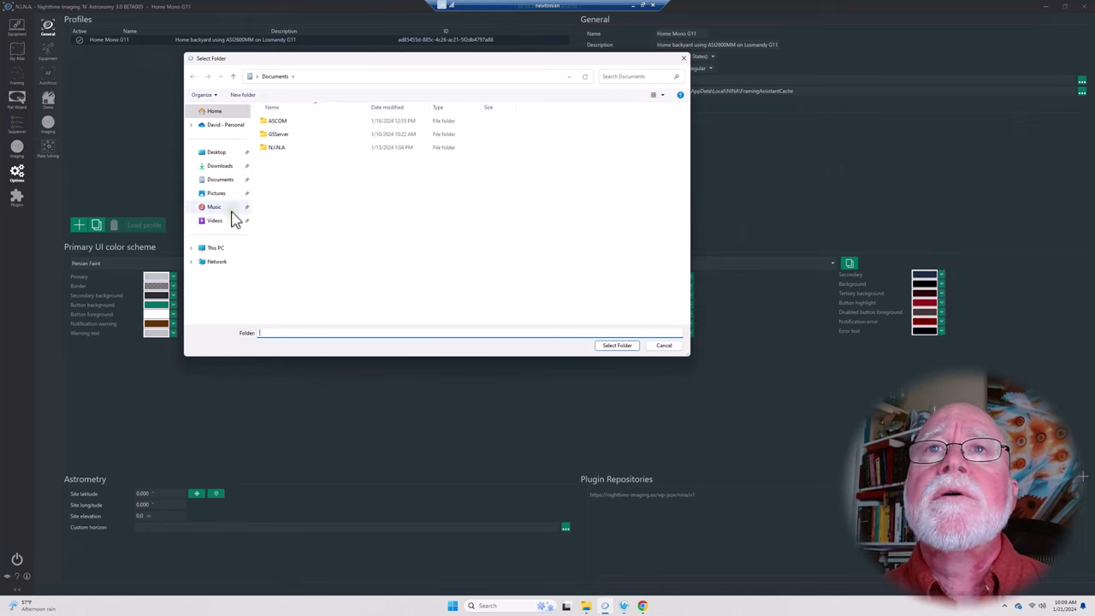
click(214, 248)
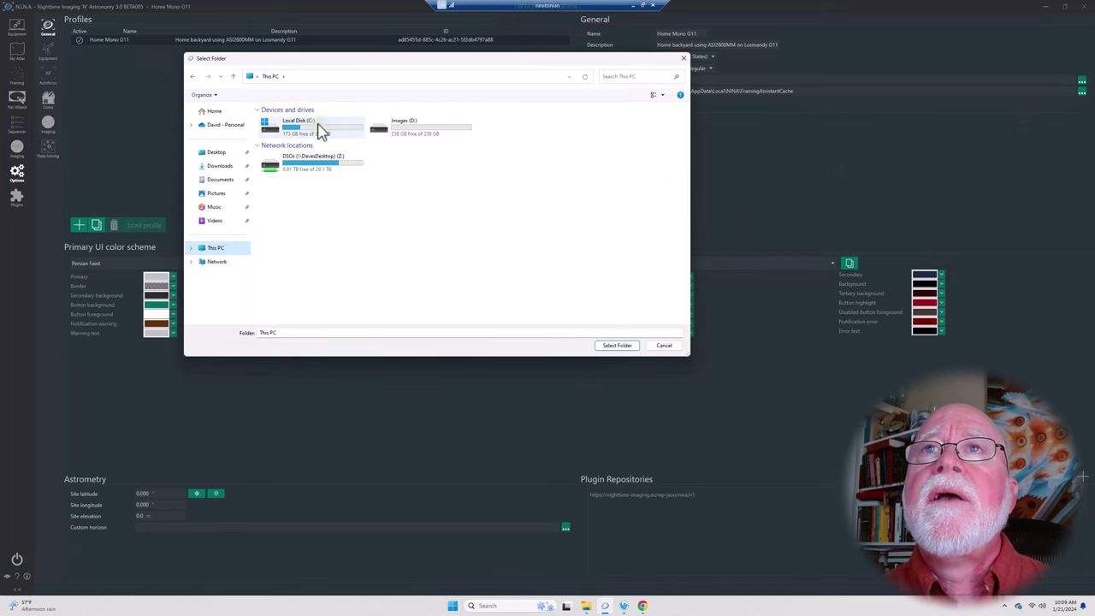
double_click(289, 135)
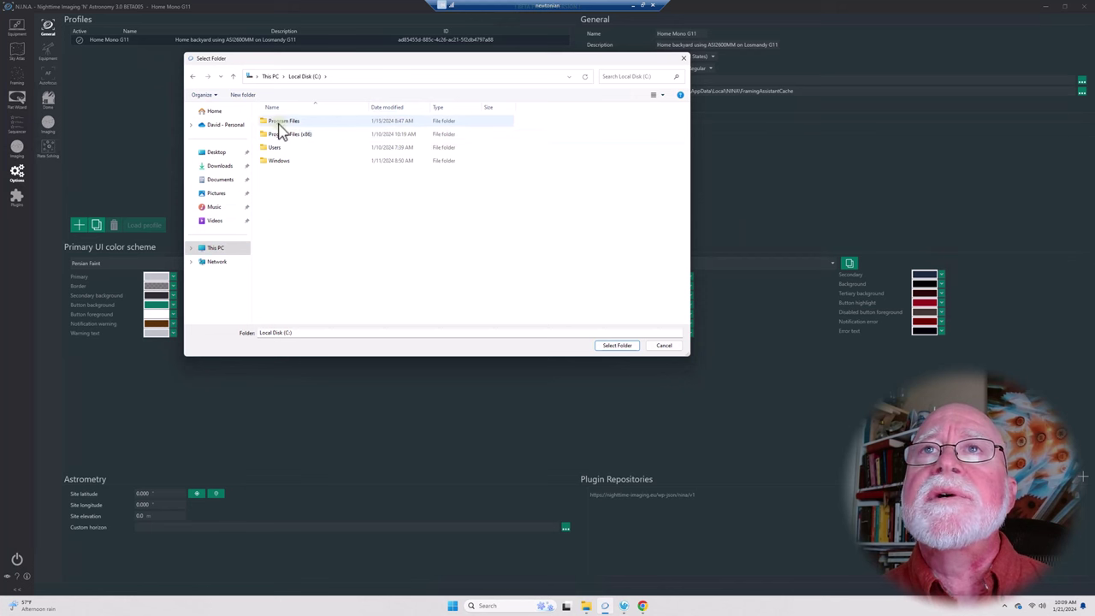
double_click(278, 124)
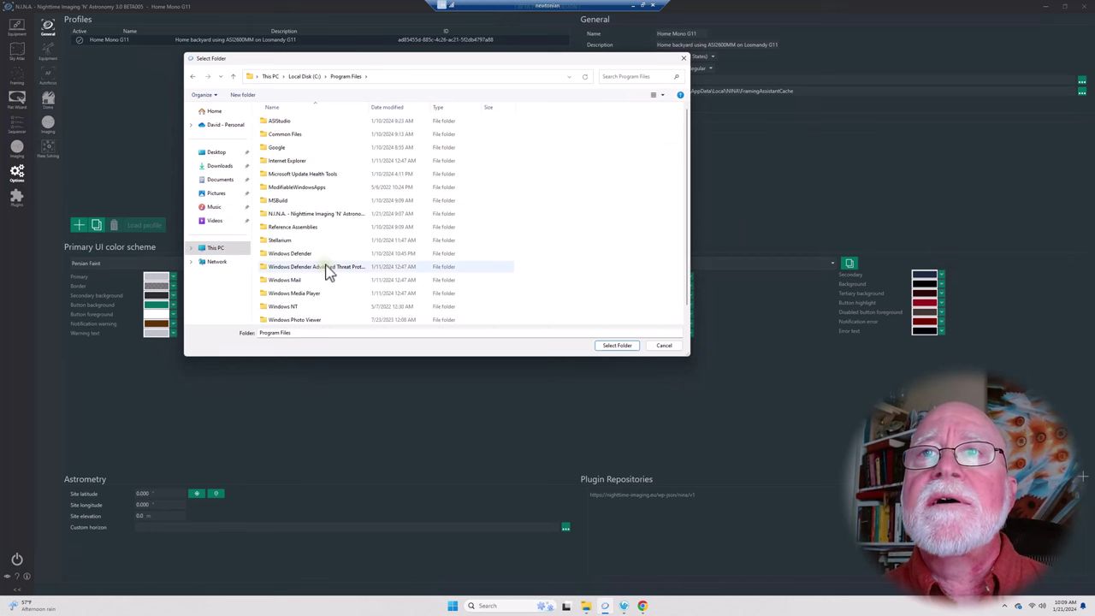
click(283, 215)
double_click(282, 216)
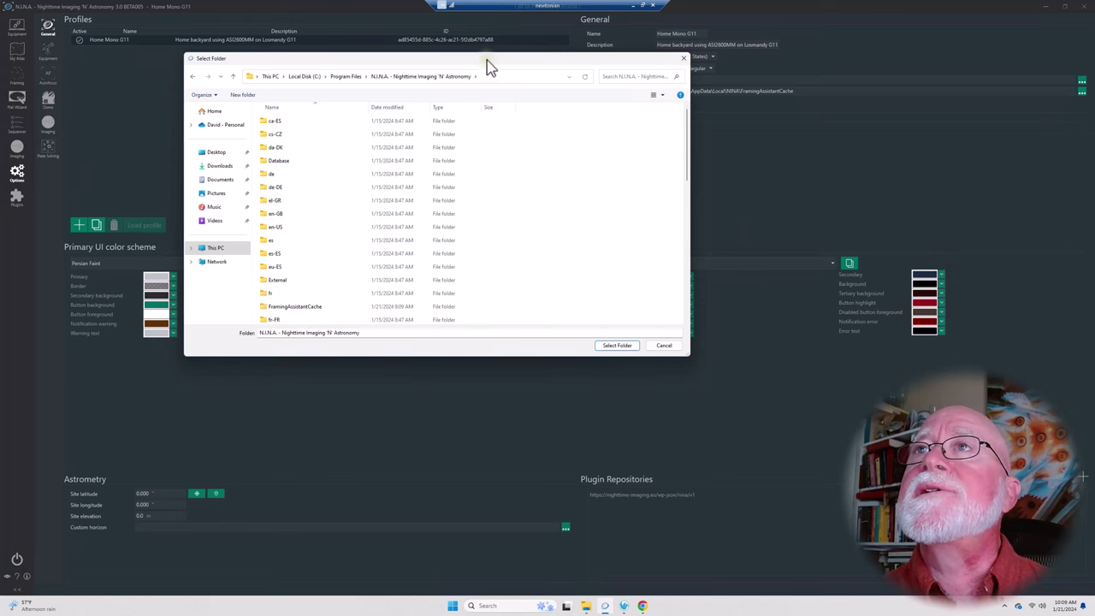
drag(487, 65, 477, 117)
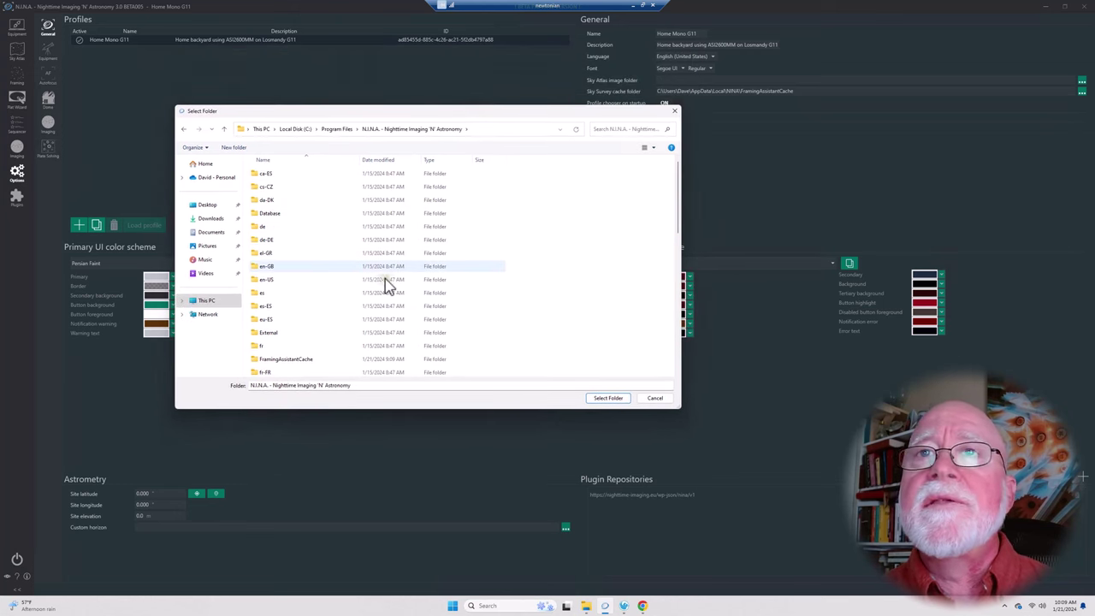
scroll(357, 302, down, 3)
scroll(355, 304, down, 5)
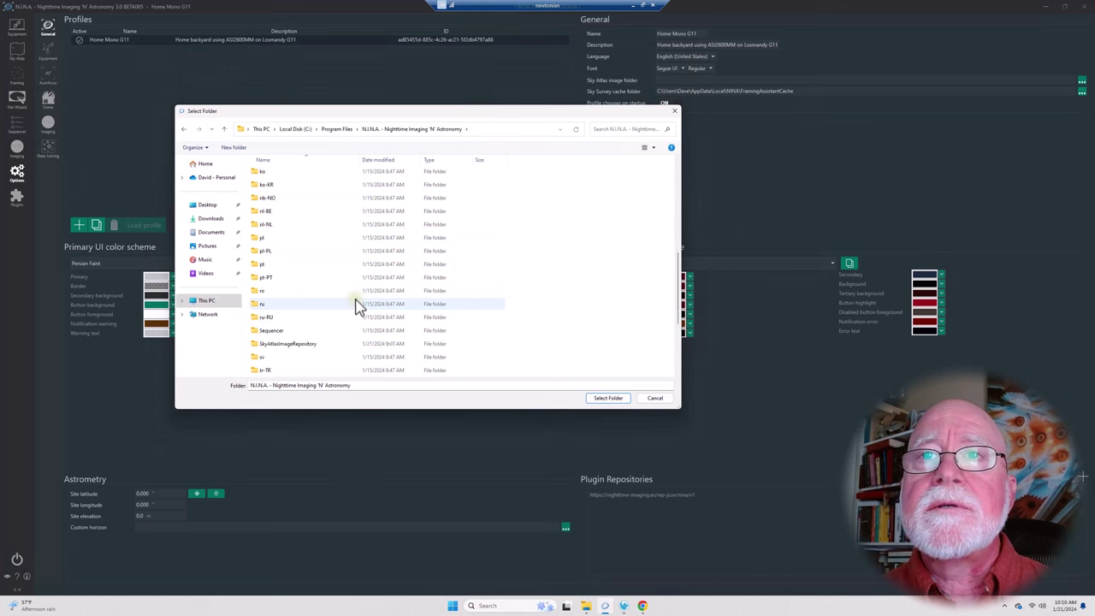
click(307, 312)
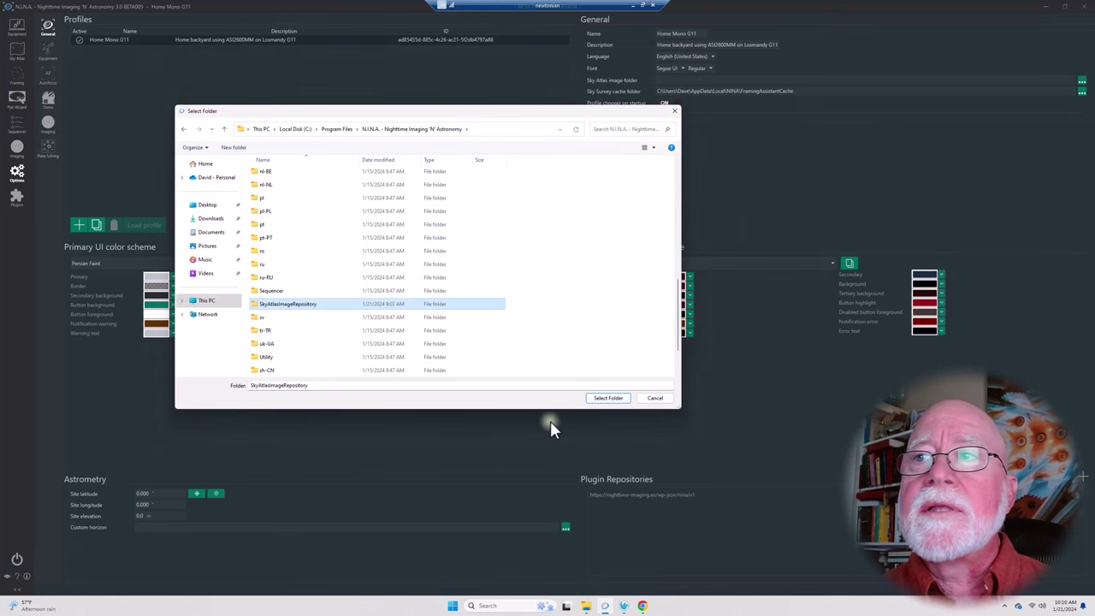
click(598, 401)
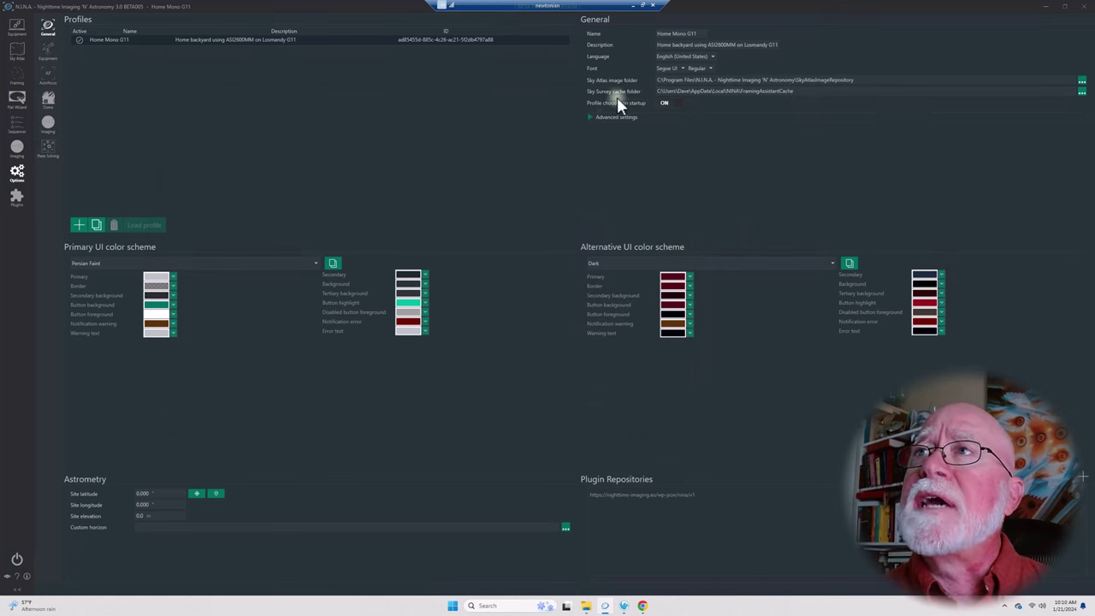
- Set the Sky Survey cache folder to FramingAssistantCache inside the N.I.N.A. folder in Program Files on Local Disk (C:)
click(1083, 91)
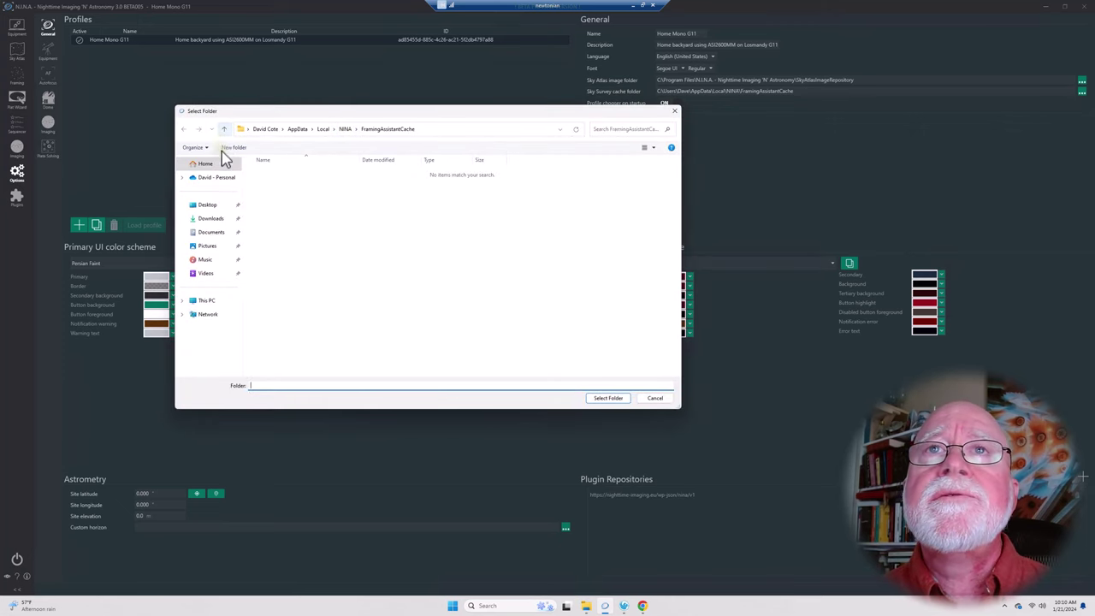
click(194, 302)
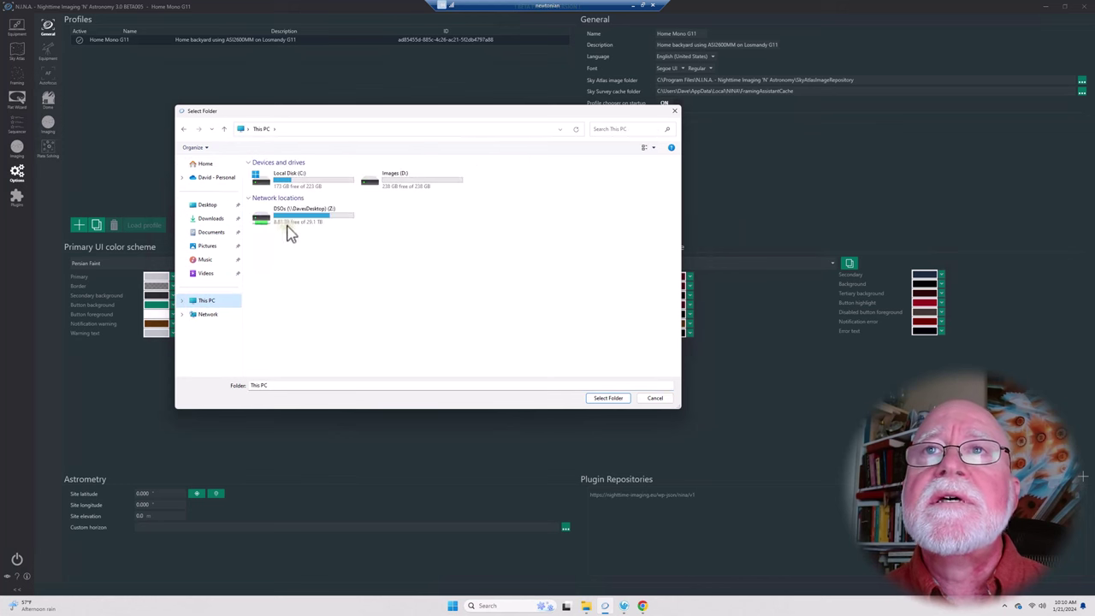
double_click(264, 180)
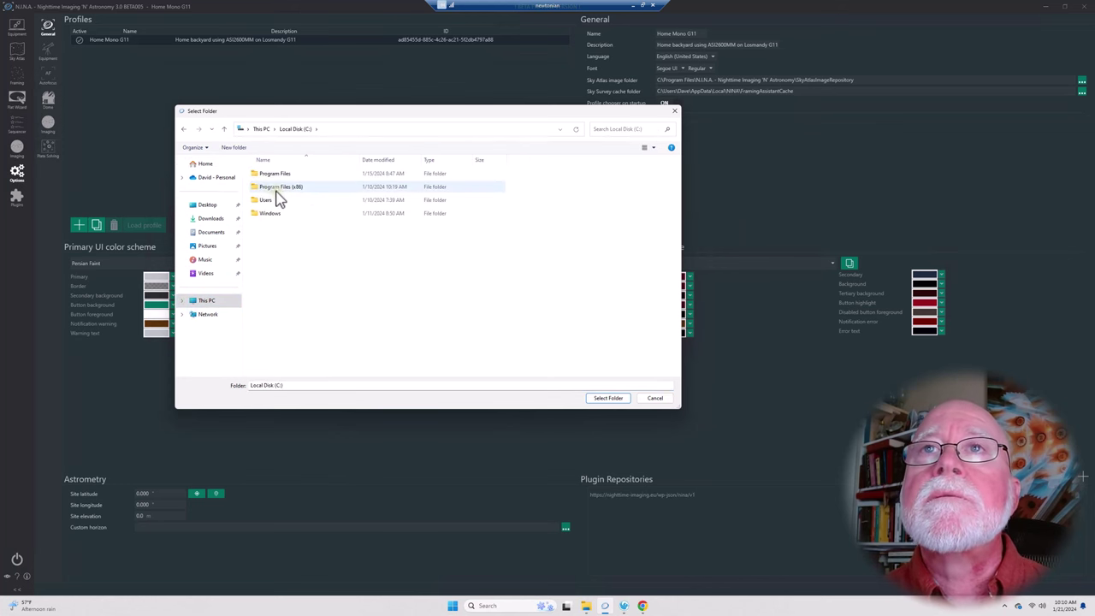
double_click(275, 175)
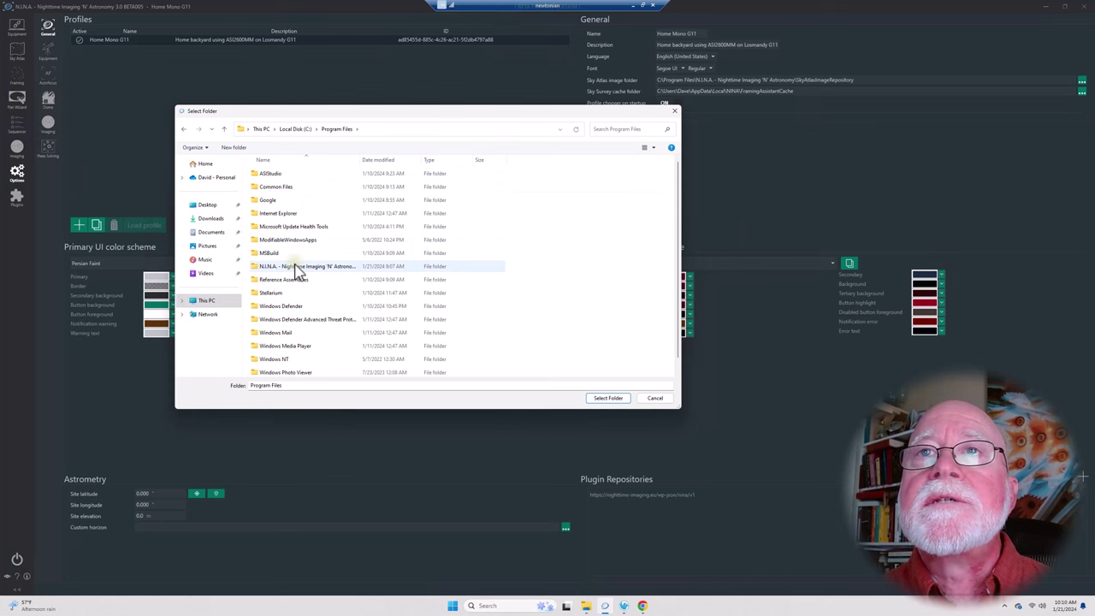
double_click(295, 267)
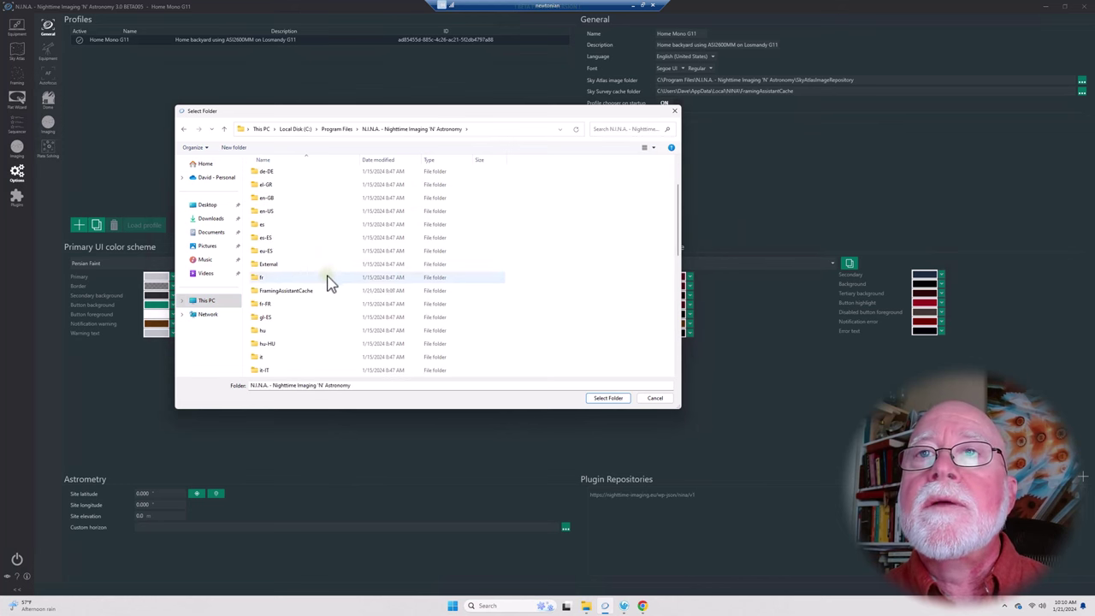
click(290, 295)
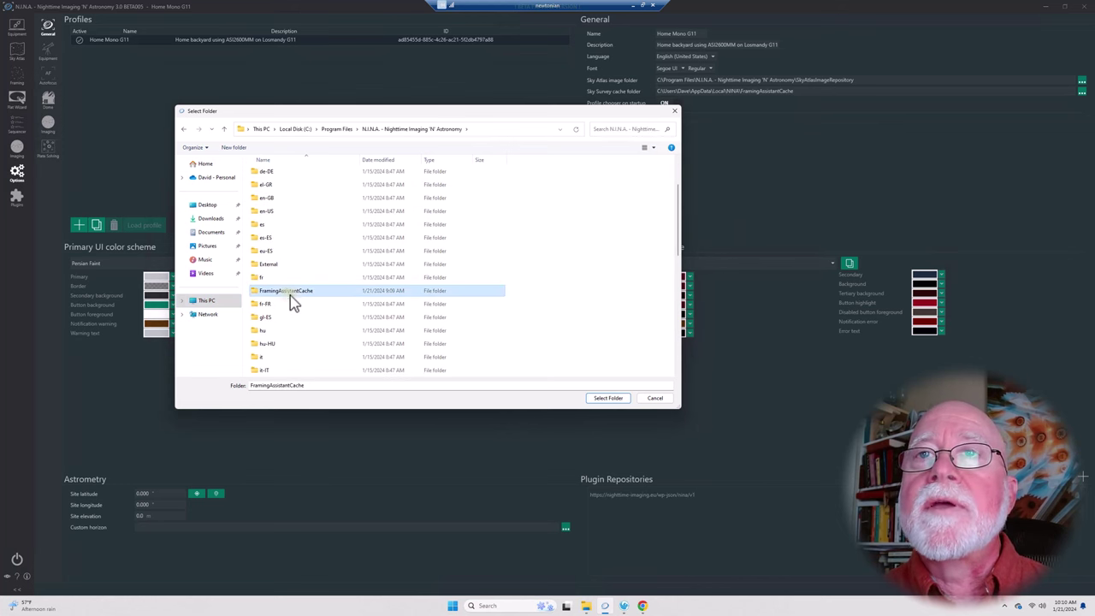
click(599, 400)
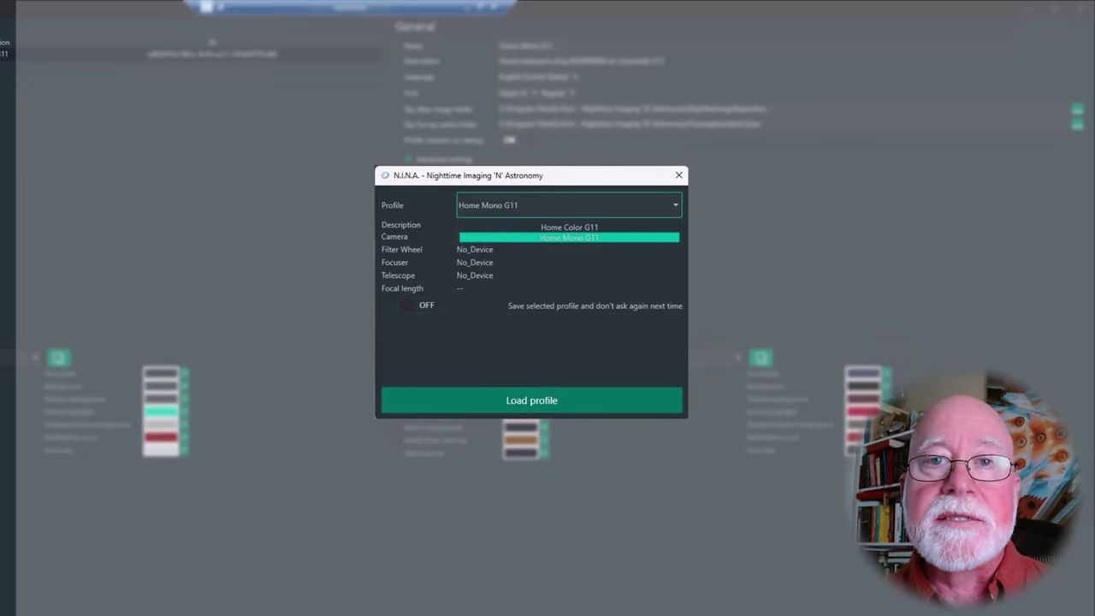
key(Return)
key(Return)
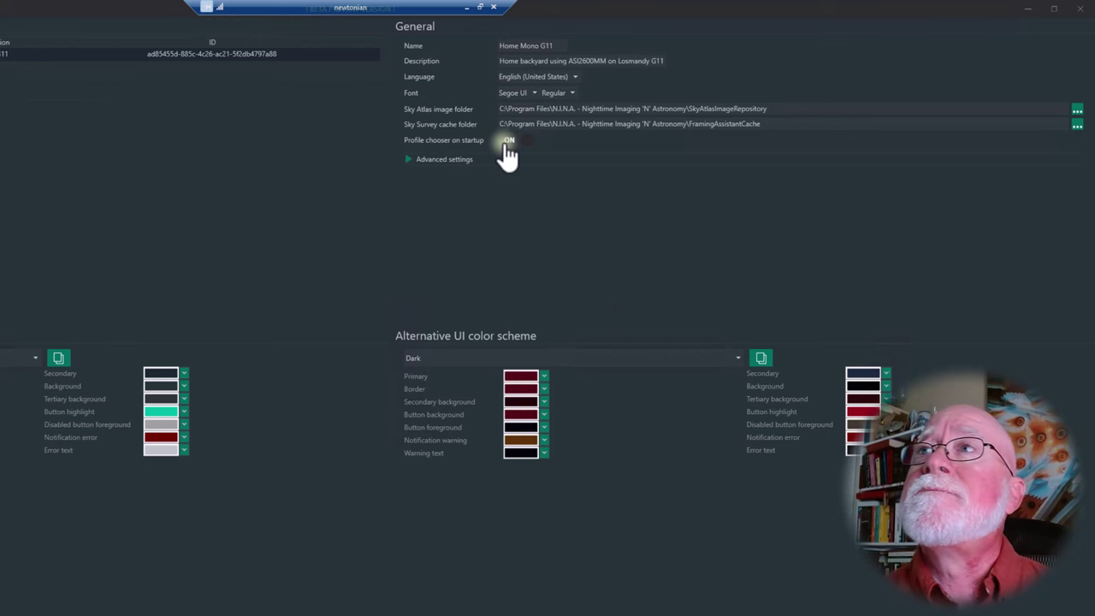
- Expand the advanced settings of the profile and set the autoupdate source to Beta
click(407, 160)
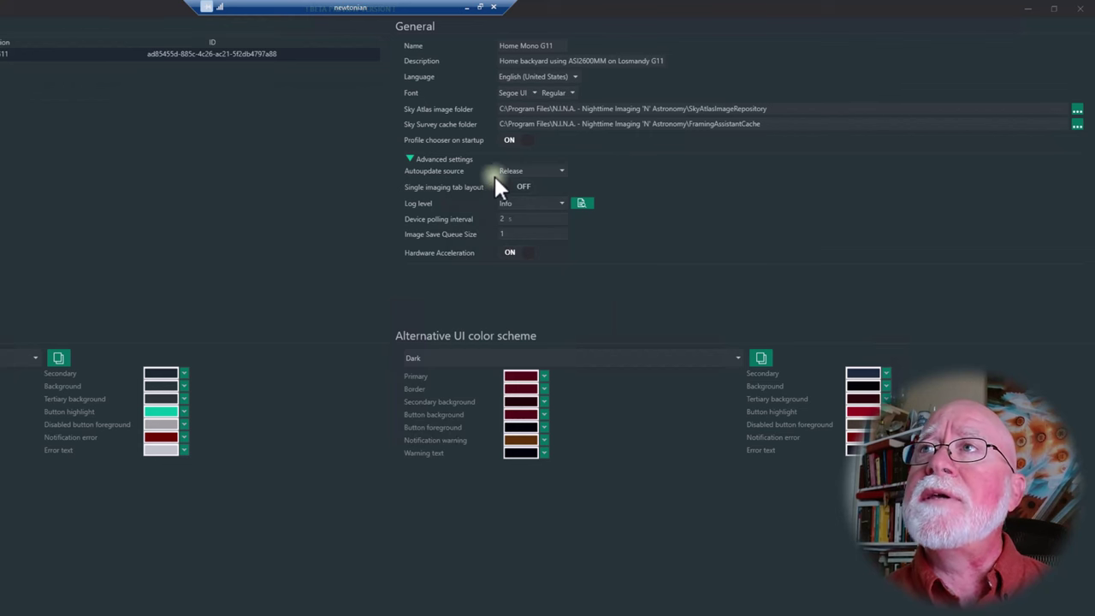
click(564, 170)
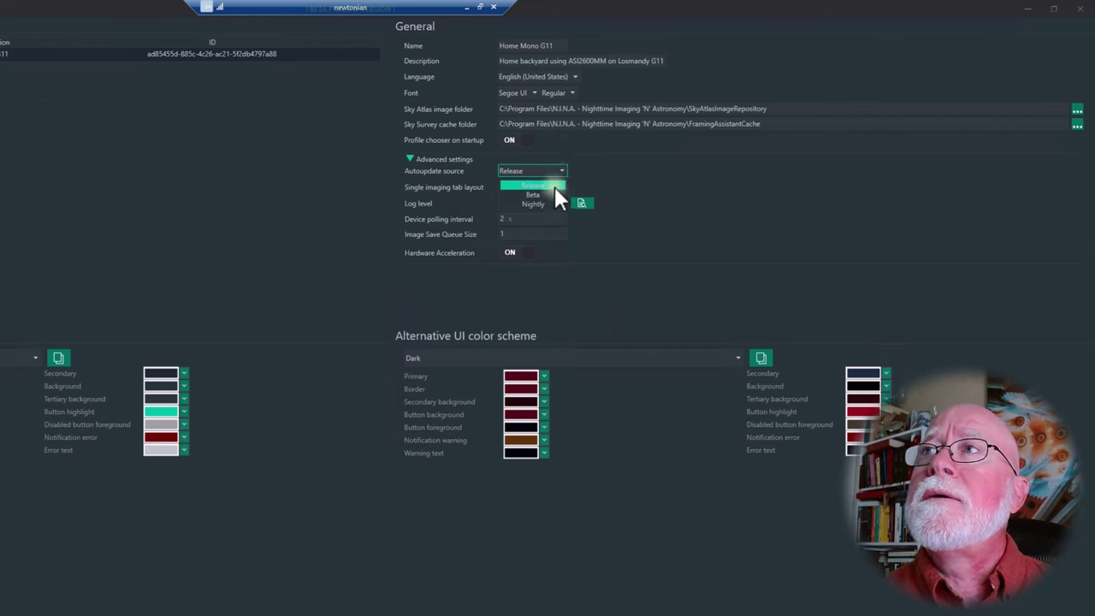
click(543, 194)
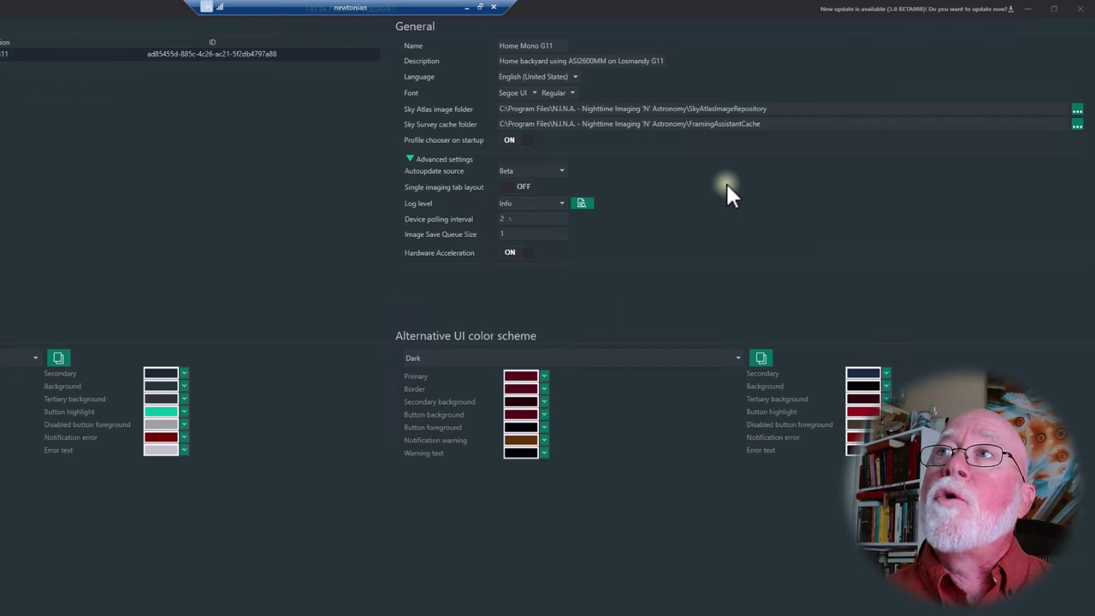
click(558, 171)
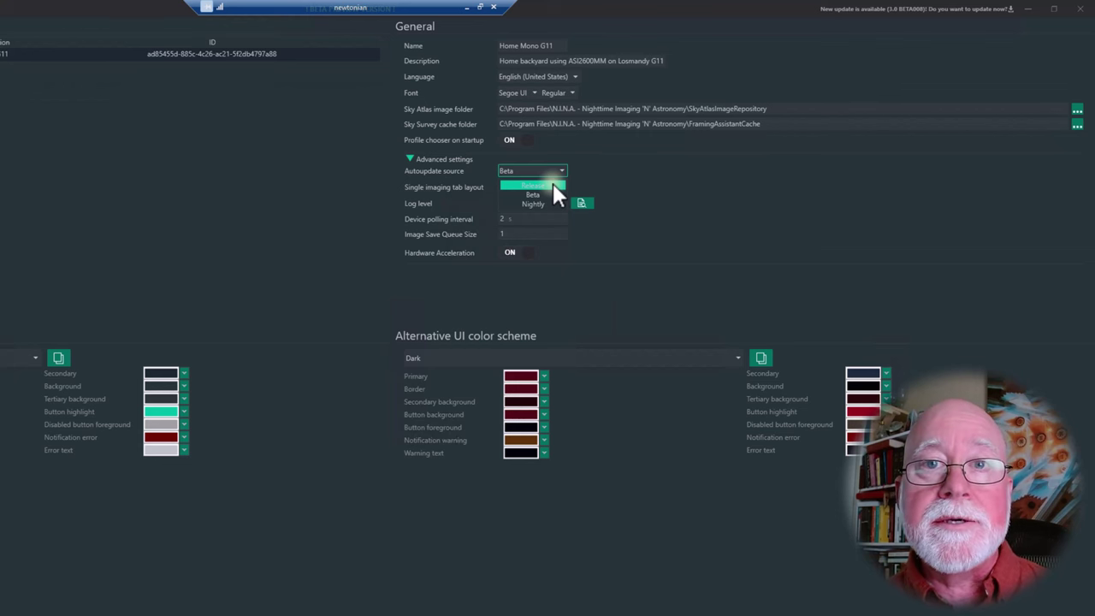
click(631, 187)
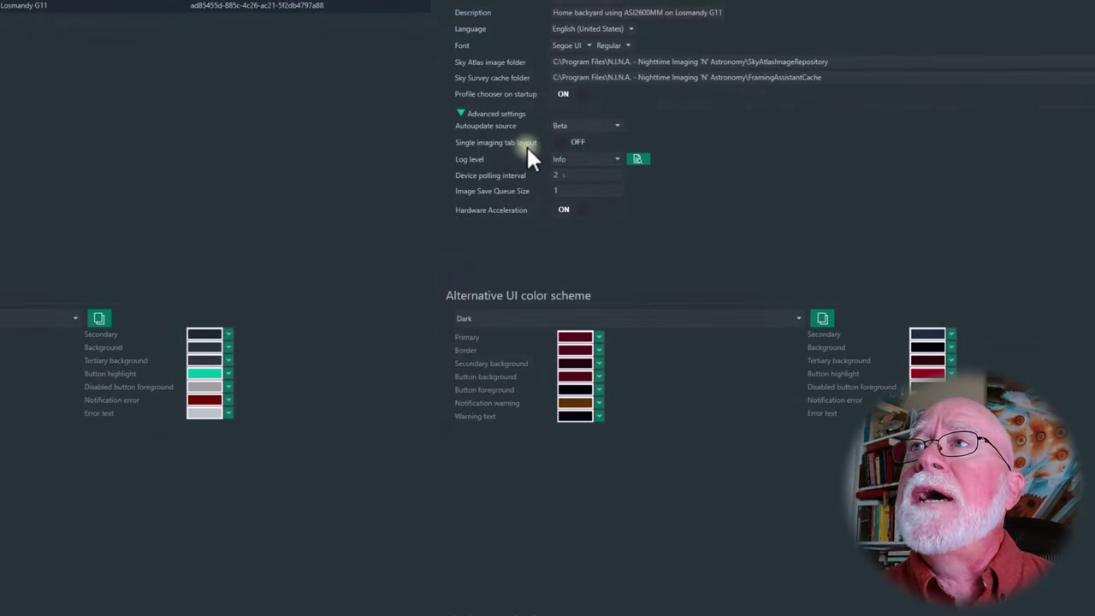
- Try turning on the single imaging tab layout, and switch it back off
click(572, 144)
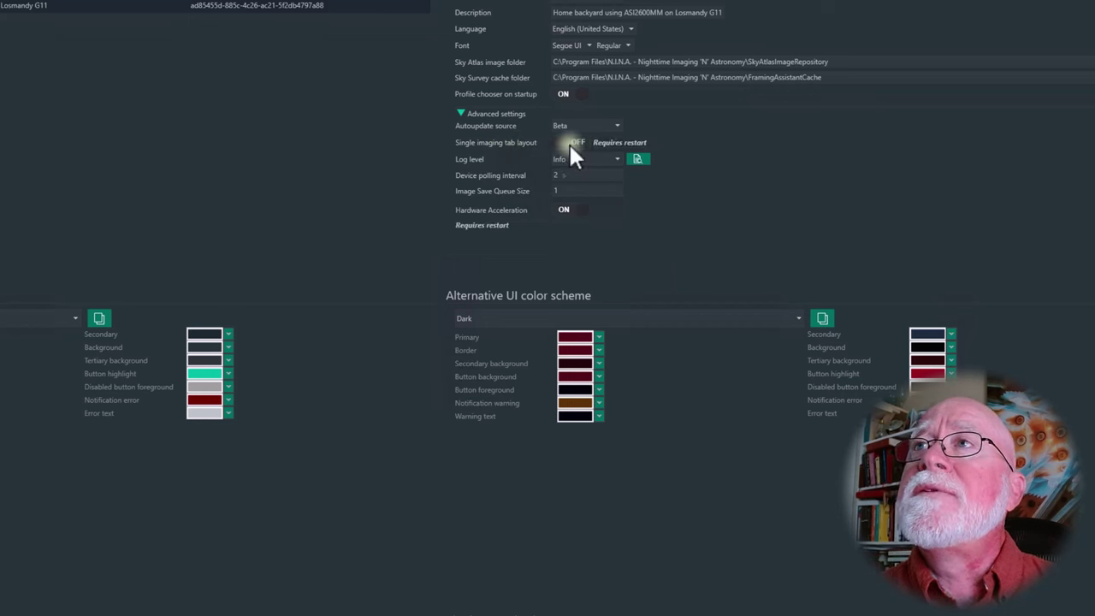
mouse_move(502, 146)
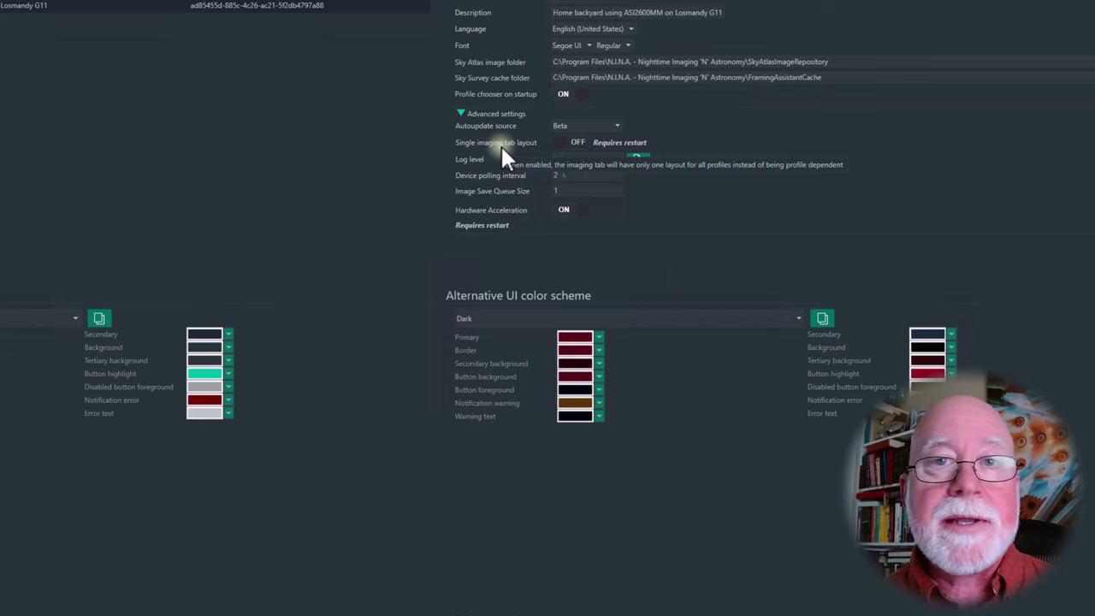
click(578, 144)
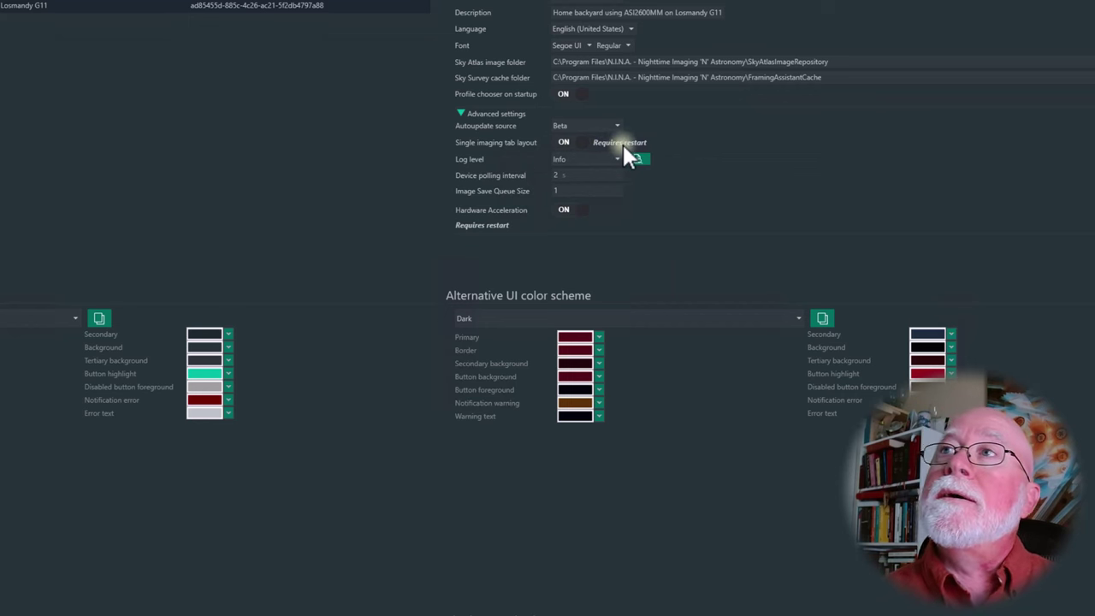
click(564, 143)
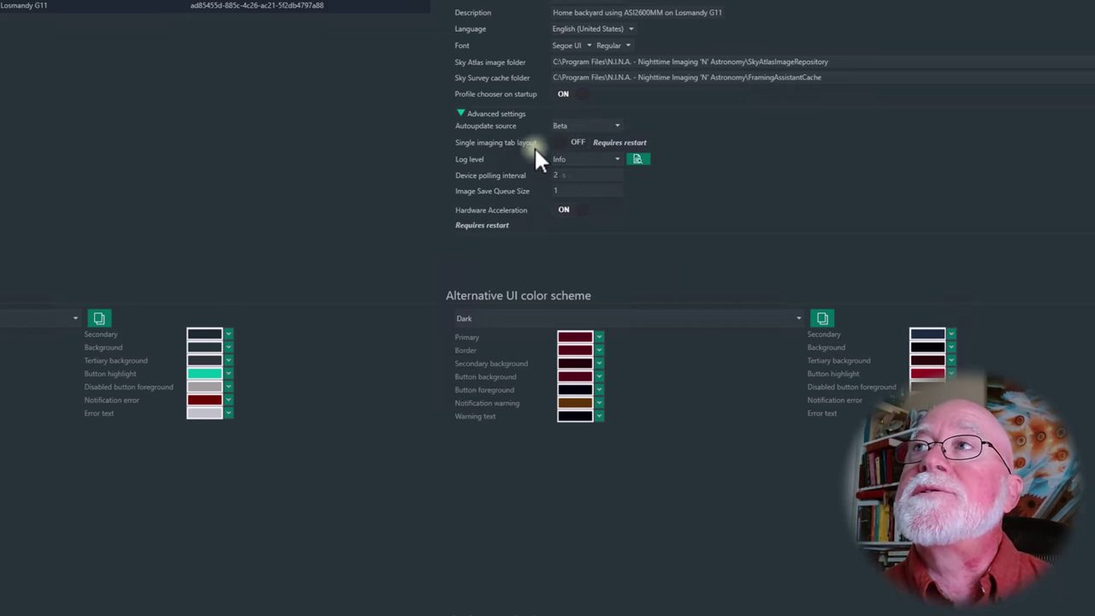
- Choose Info as the log level and select the device polling interval value
click(616, 158)
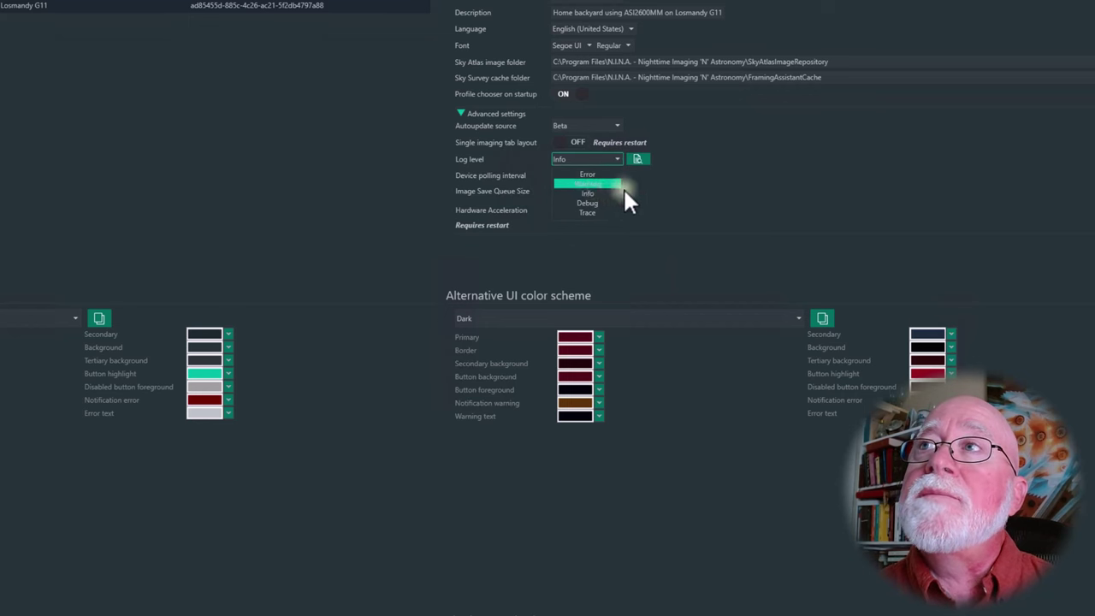
click(597, 193)
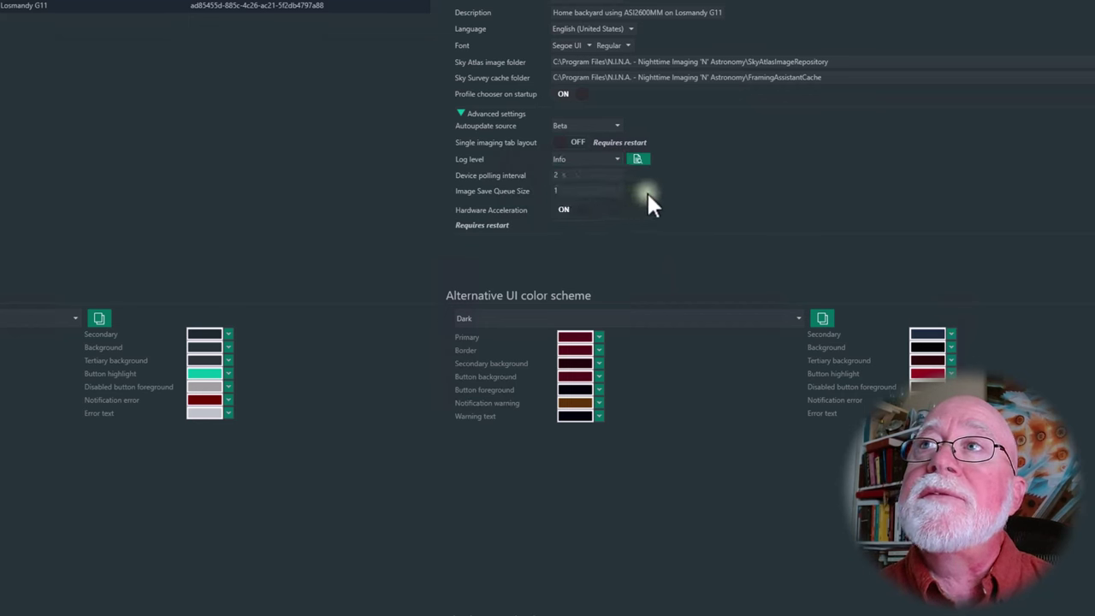
click(573, 176)
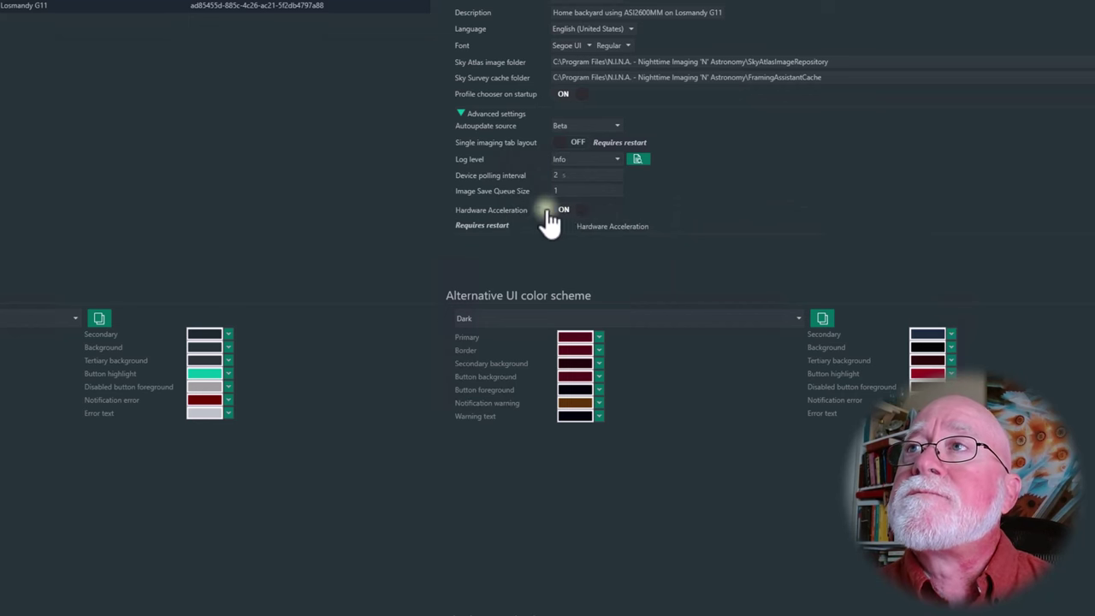
mouse_move(520, 210)
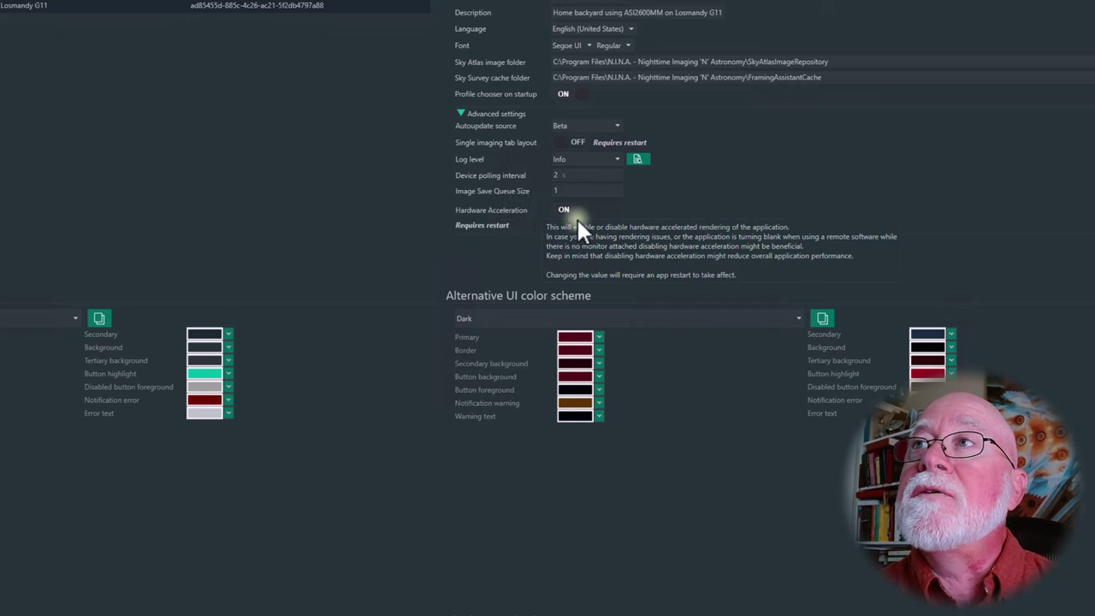
click(462, 113)
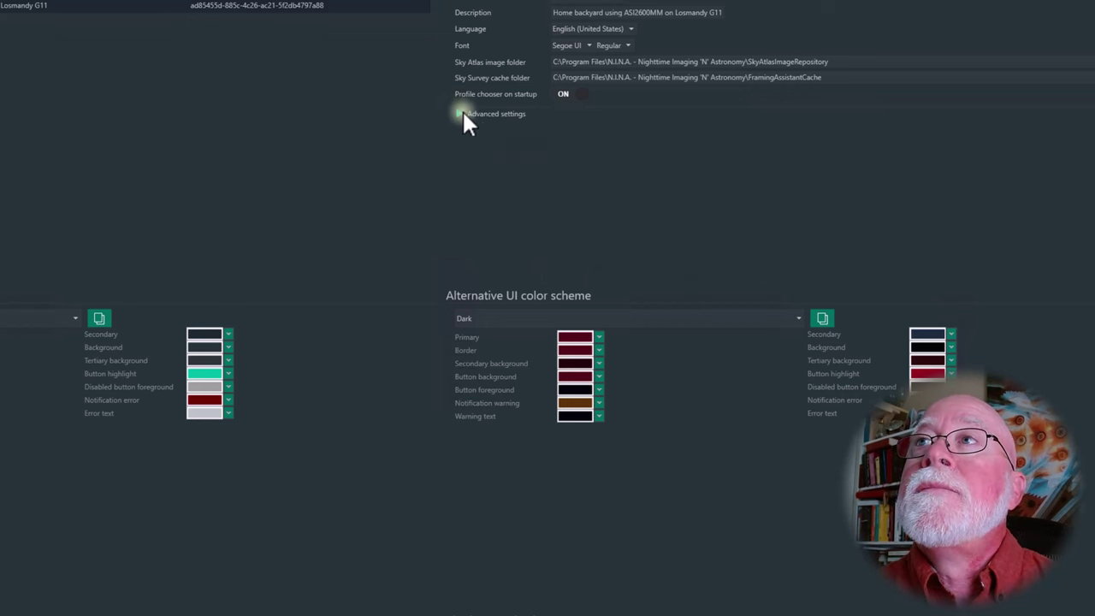
click(462, 114)
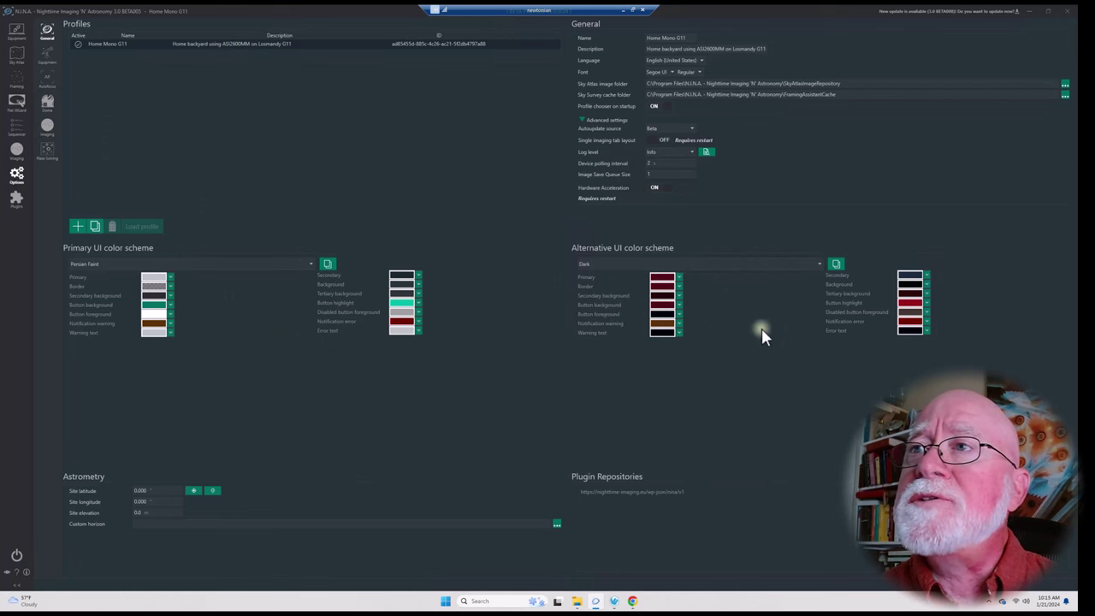
- Look through the available primary UI color schemes without changing the selection, and try switching to the alternative color scheme
click(310, 264)
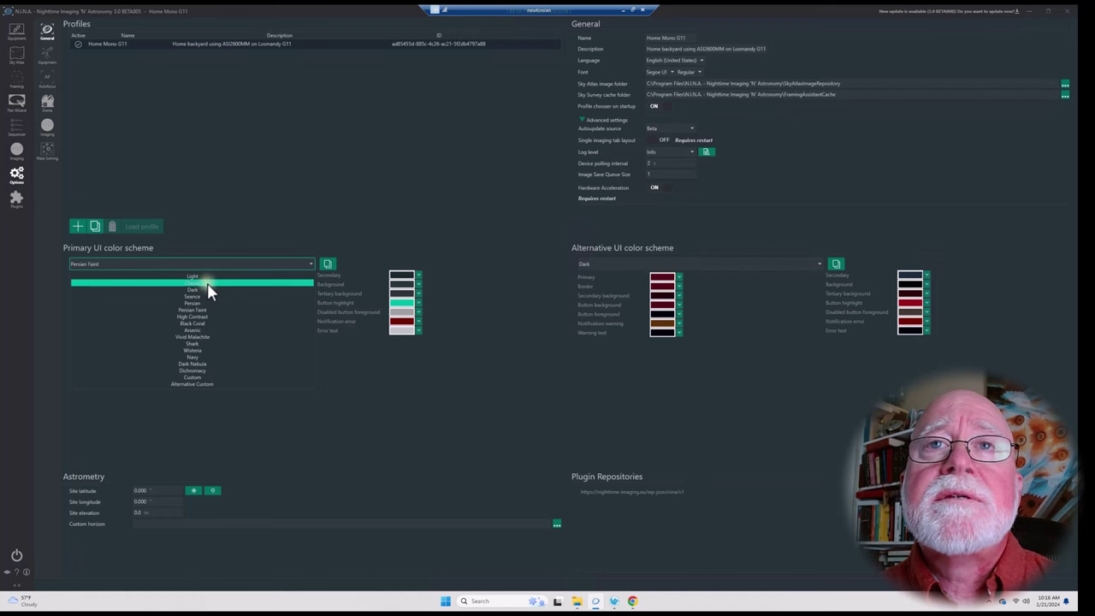
click(379, 381)
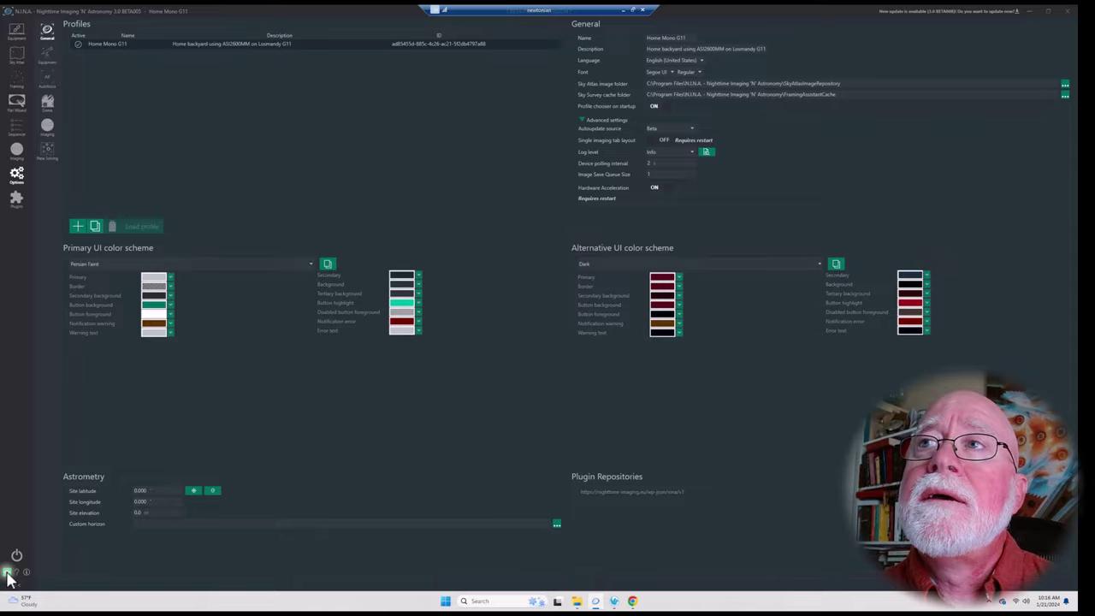
click(7, 573)
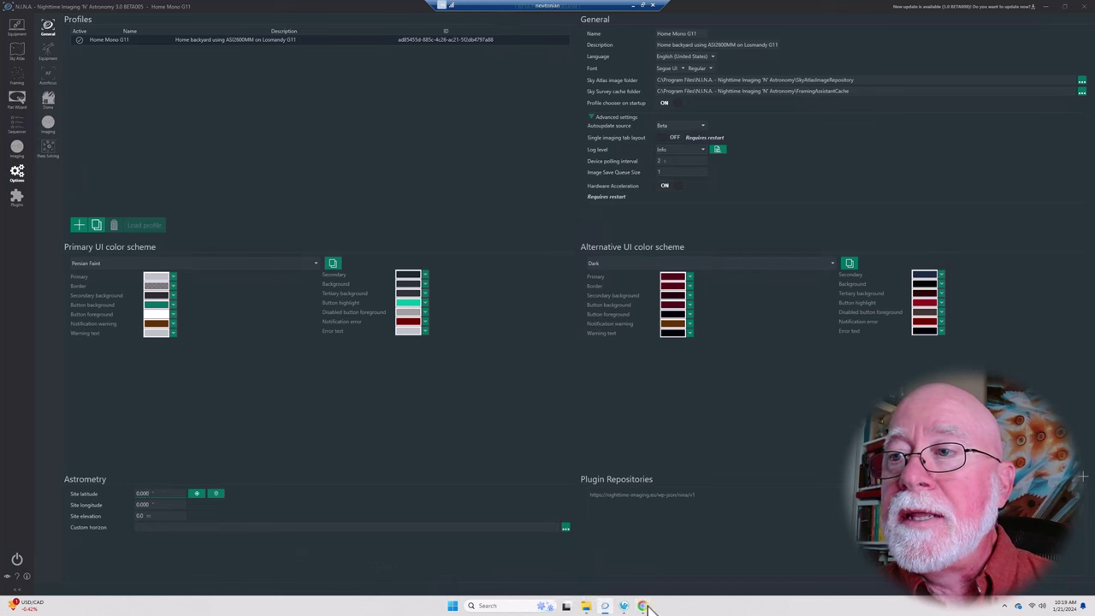
- Switch to PegasusAstro Unity Platform, view the GPS latitude, longitude and altitude of the Uranus Meteo Sensor, and minimize the window
mouse_move(625, 609)
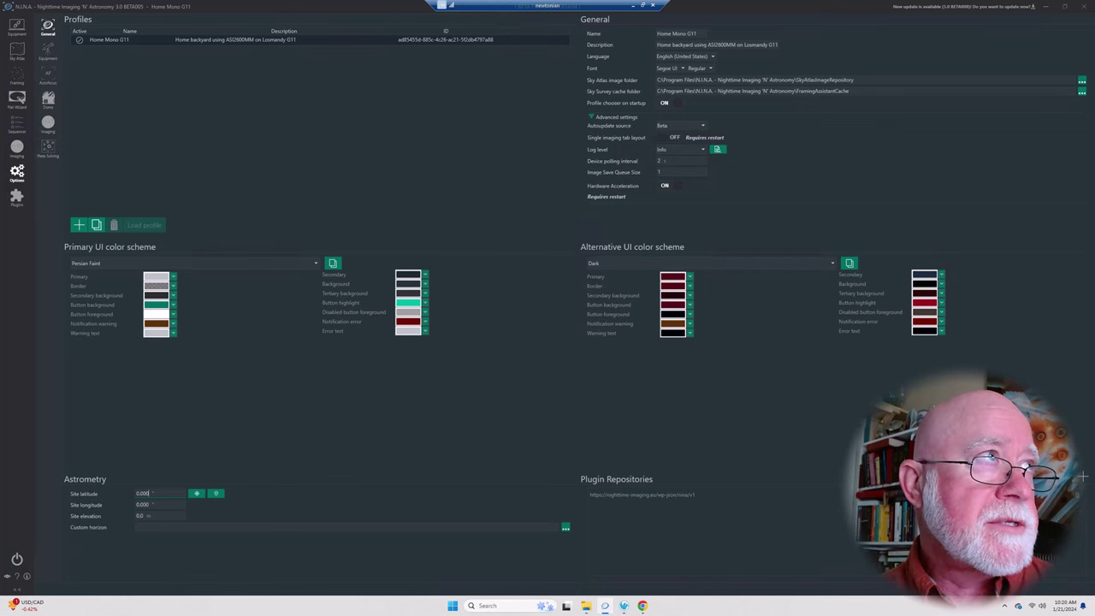
drag(0, 111, 492, 40)
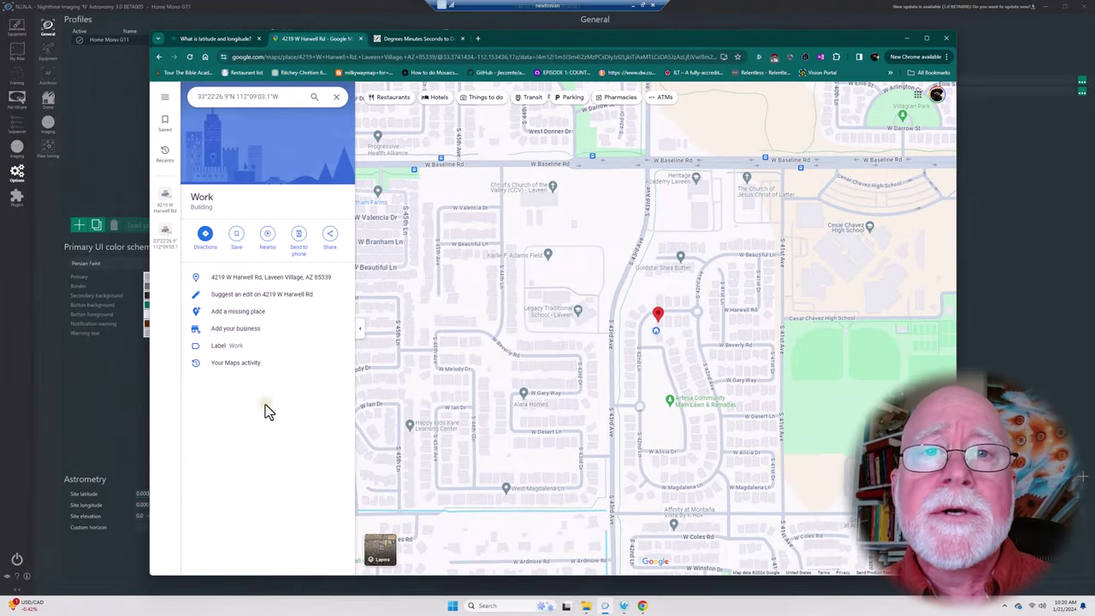
click(625, 607)
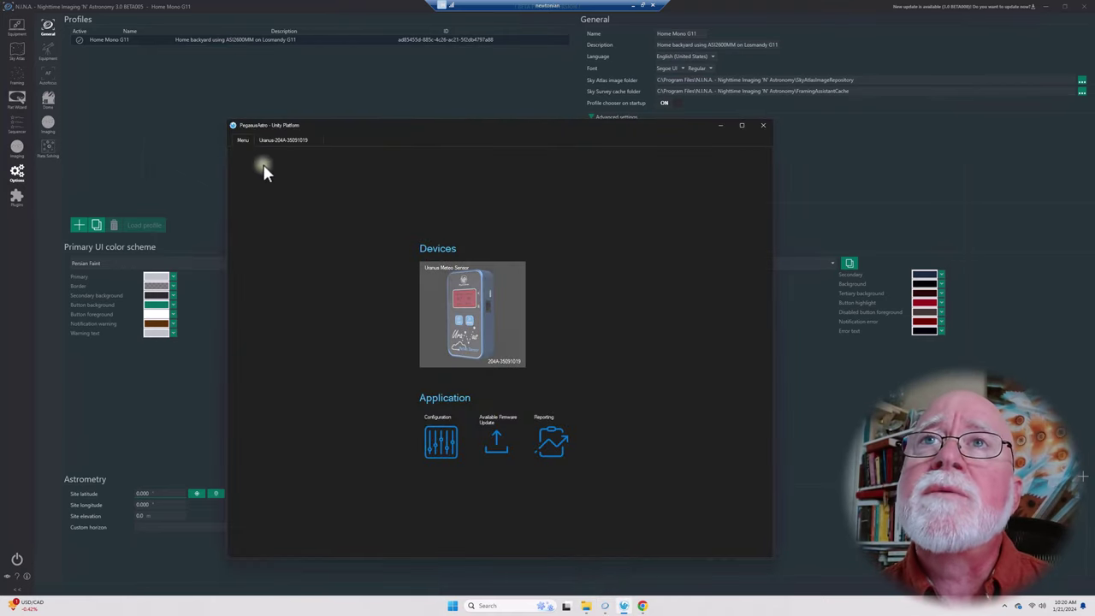
click(281, 142)
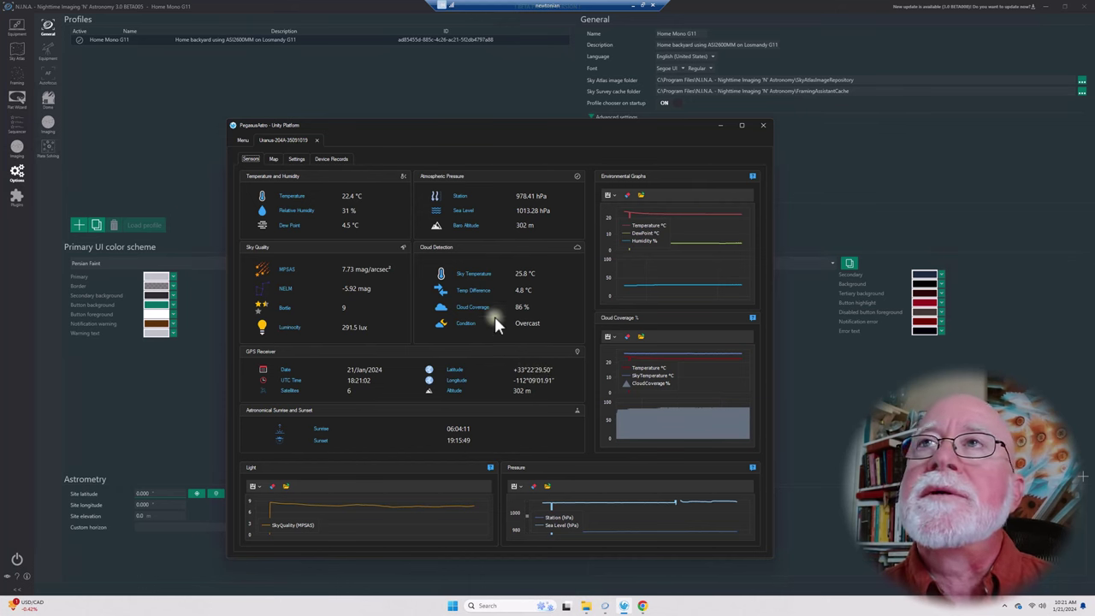
click(720, 126)
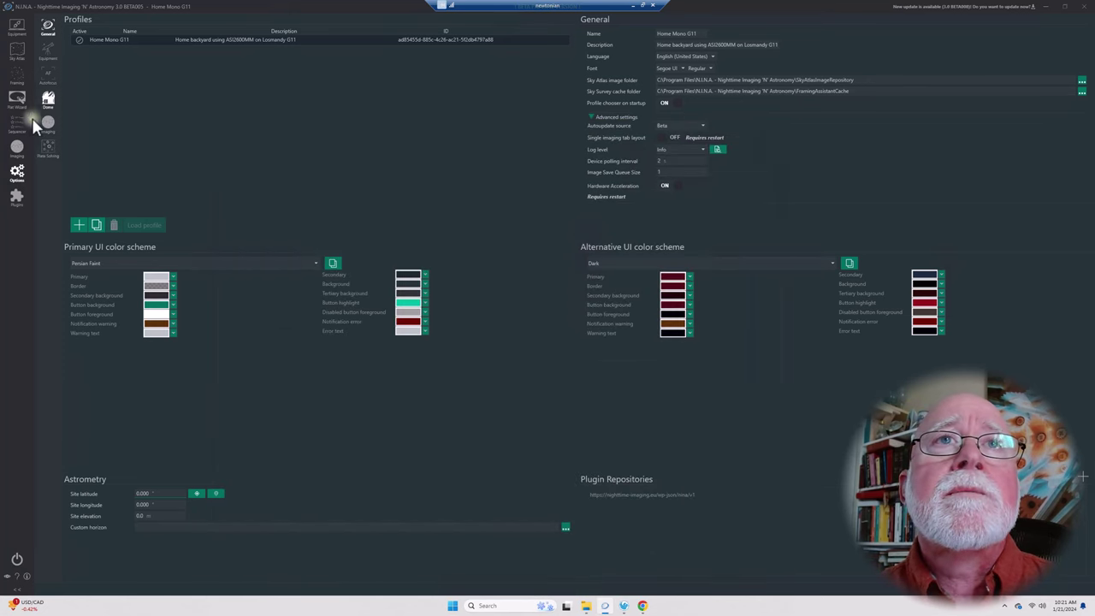
- Set the GNSS device to PegasusAstro Uranus Meteo in the equipment options and import the site location from it in the general options
click(47, 52)
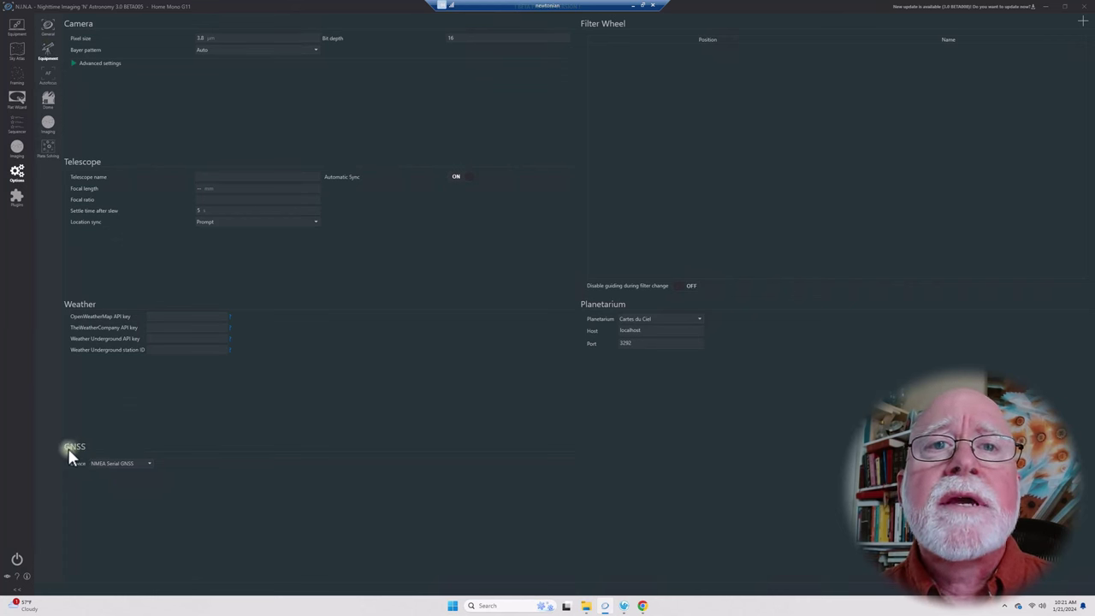
click(150, 467)
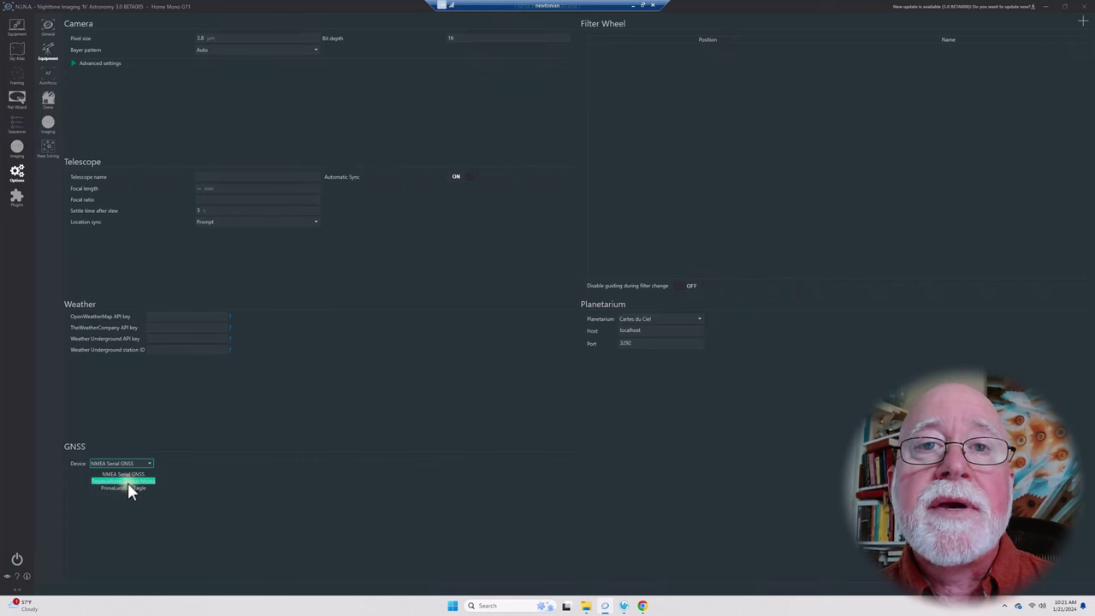
click(136, 481)
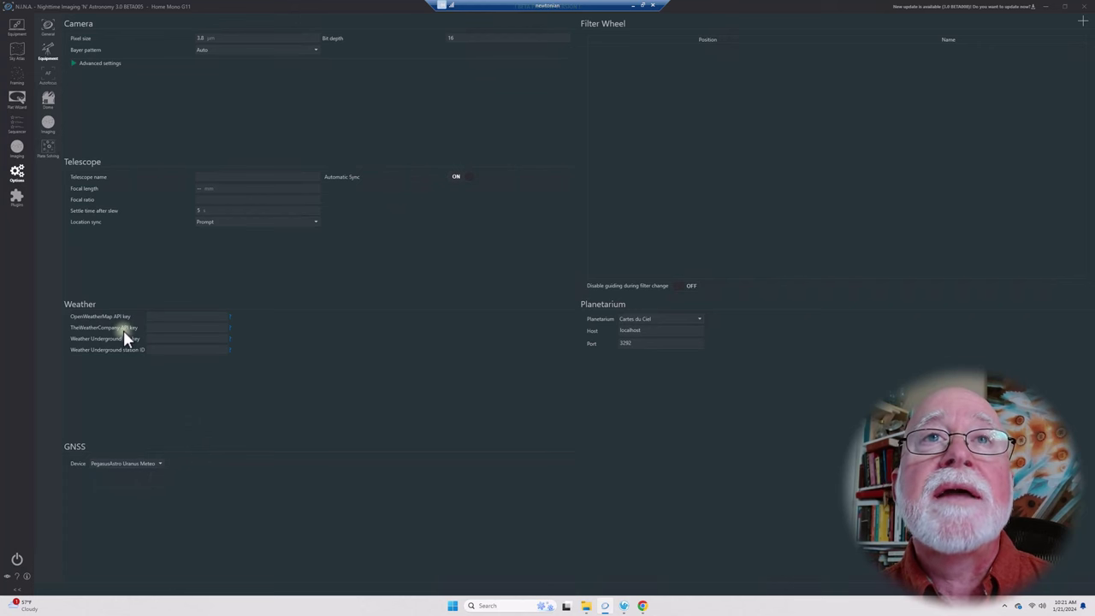
click(49, 32)
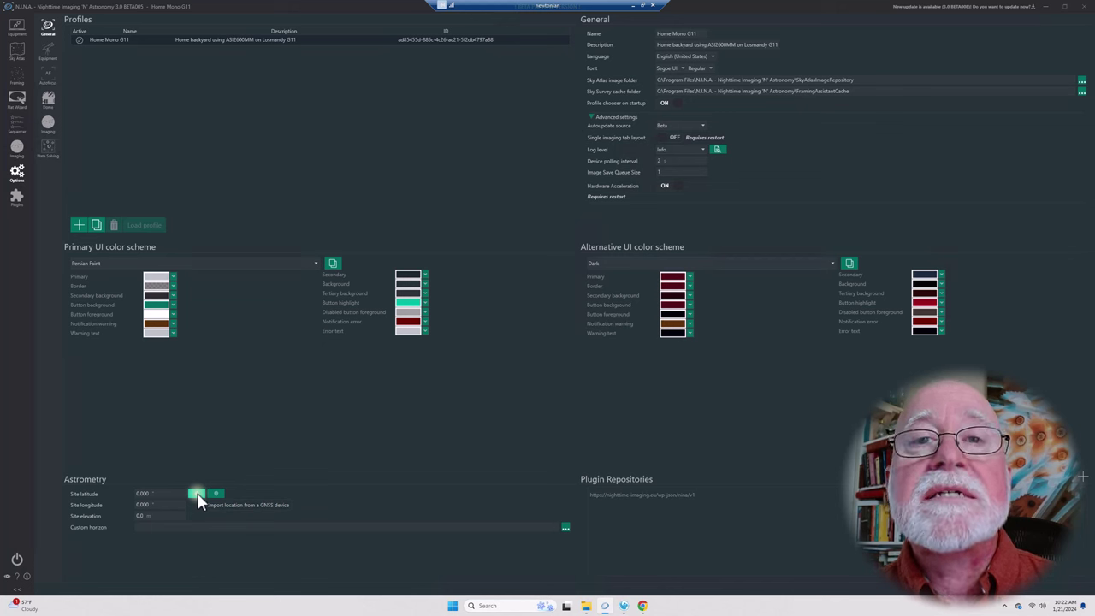
click(197, 498)
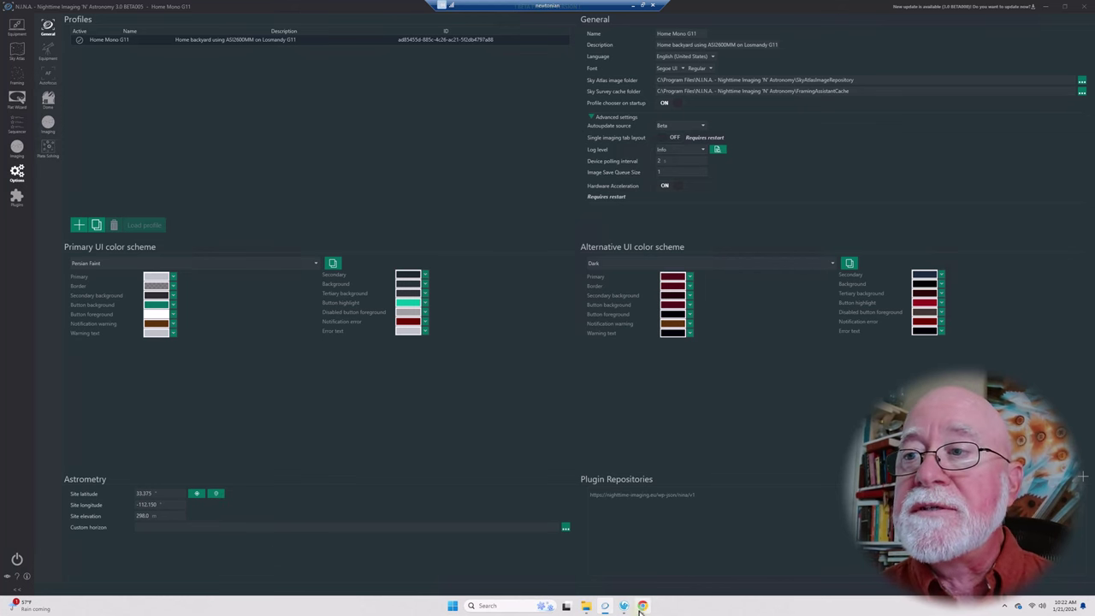
- Switch to the browser window with Google Maps and select the latitude of the pinned location in the search box
mouse_move(645, 607)
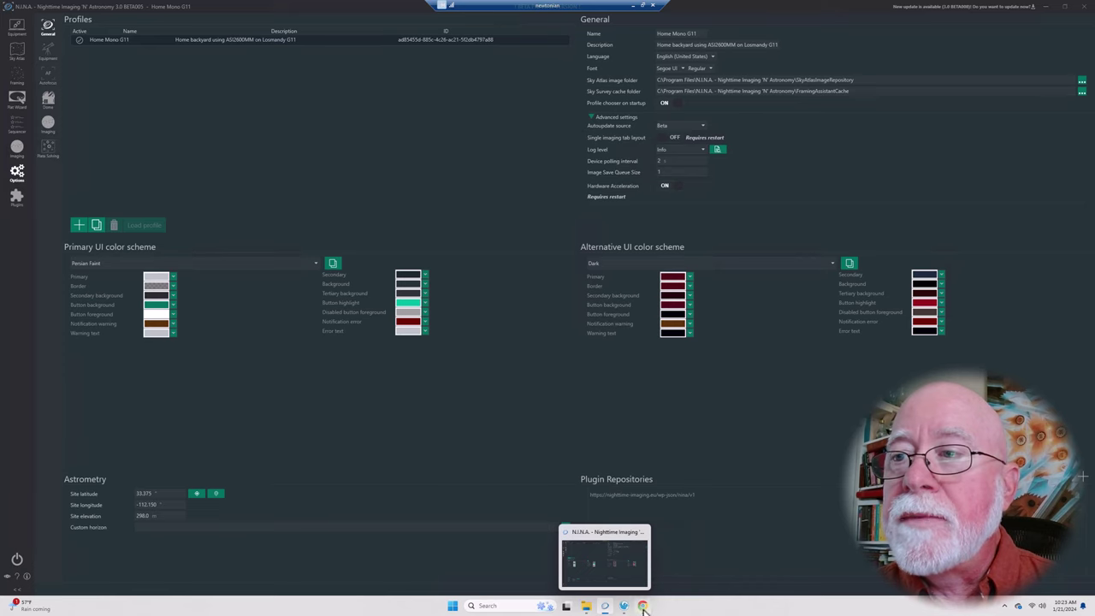
click(644, 607)
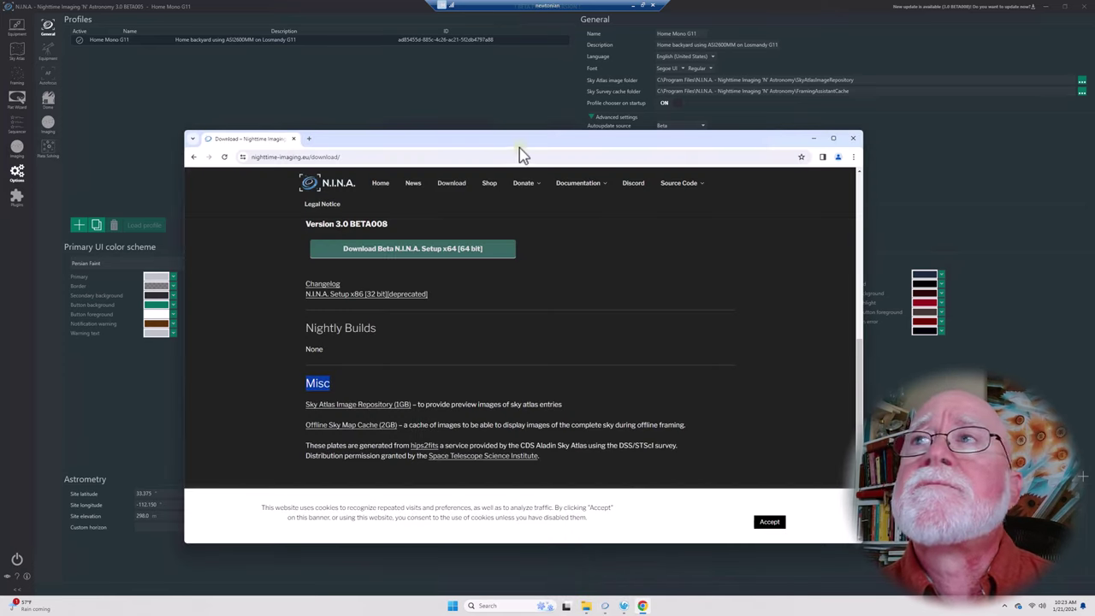
click(813, 138)
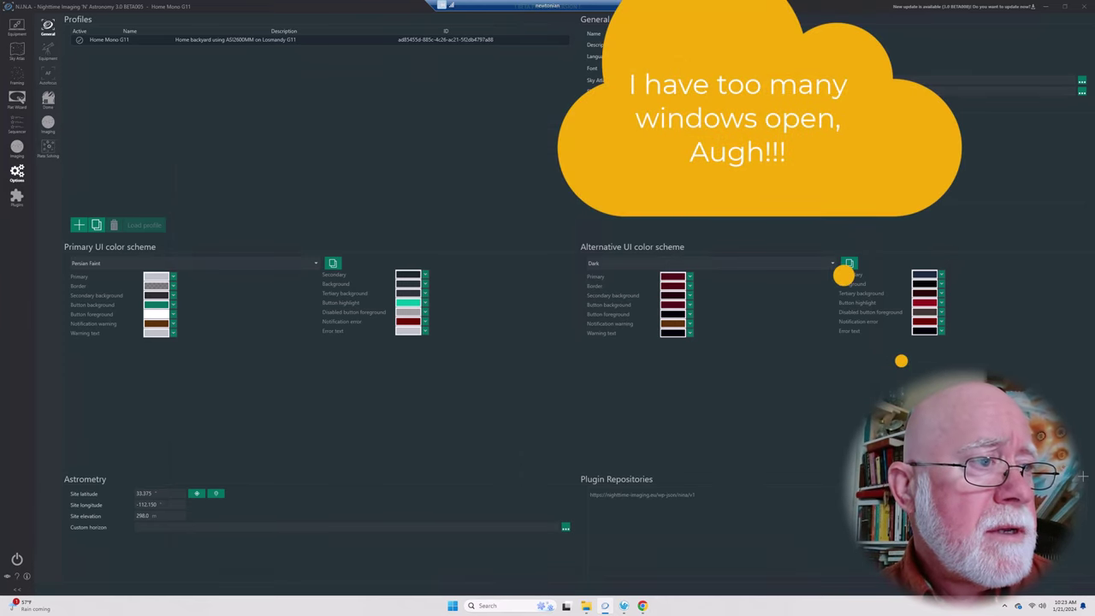
key(alt+Tab)
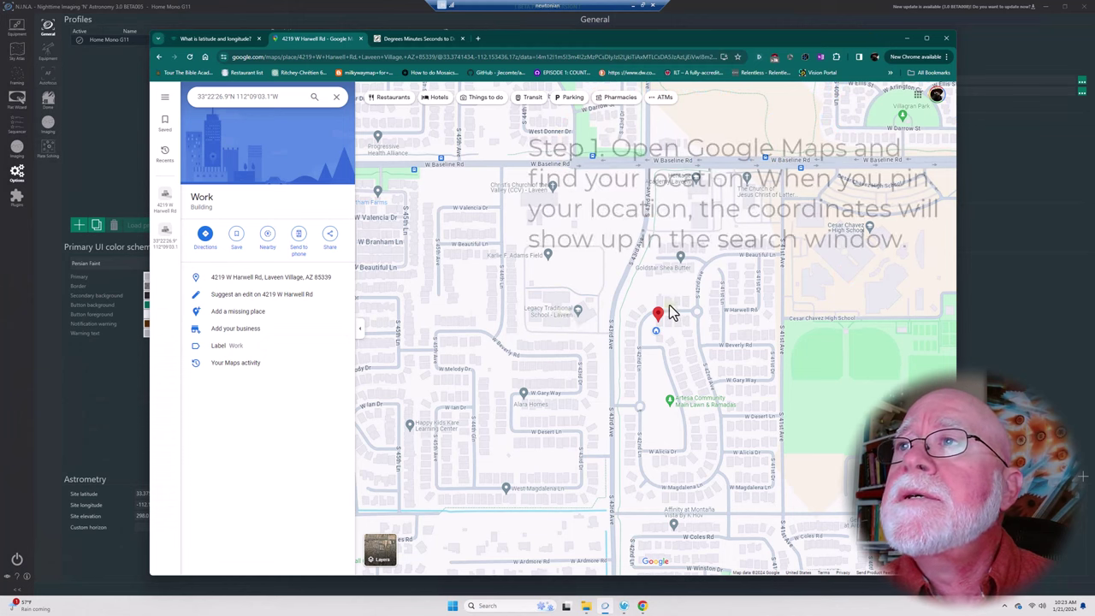
mouse_move(660, 321)
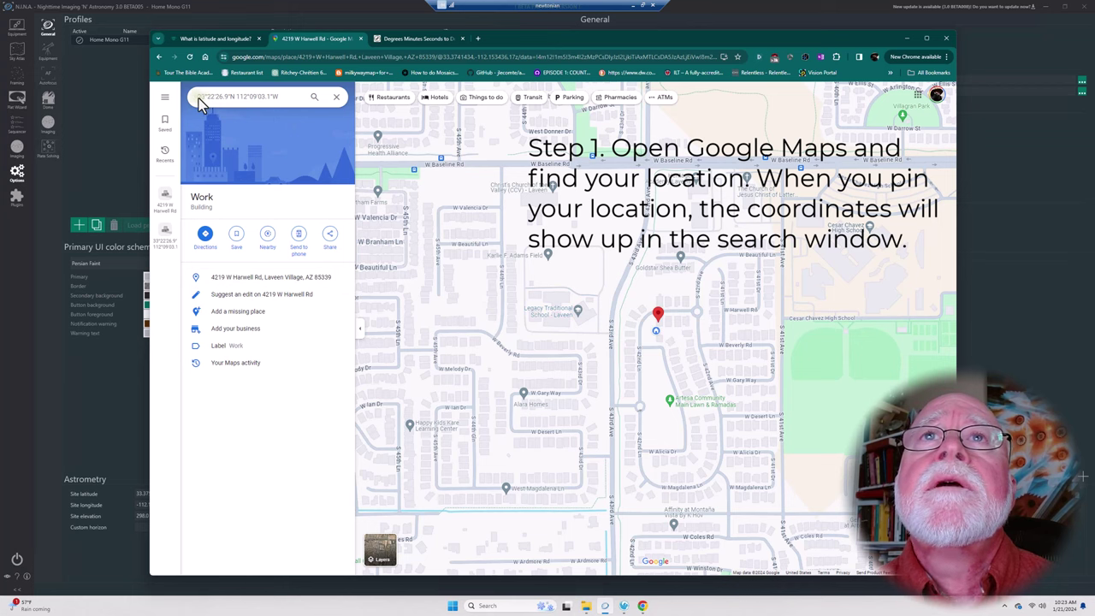
drag(198, 99, 229, 101)
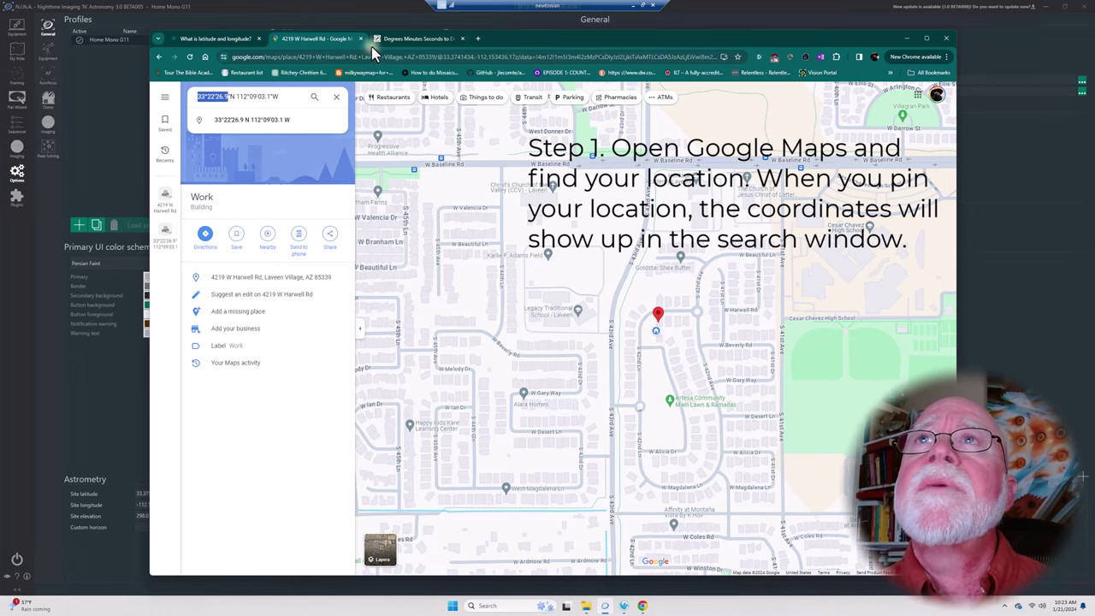
- In the LatLong.net degrees-minutes-seconds converter, try entering the whole latitude as the latitude degrees, and replace it with 33
click(407, 47)
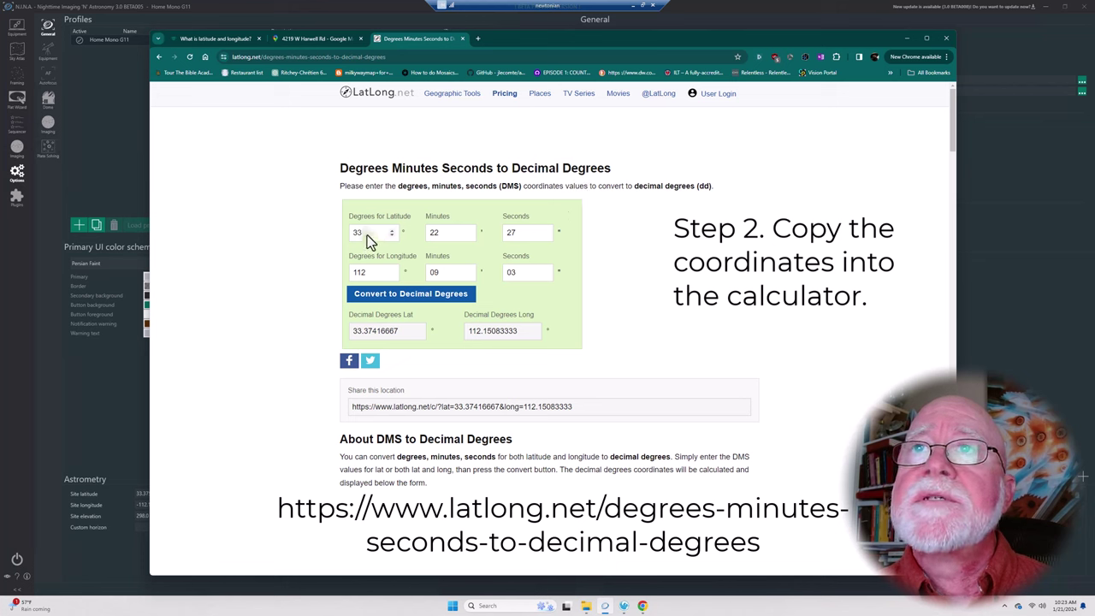
drag(367, 238, 321, 240)
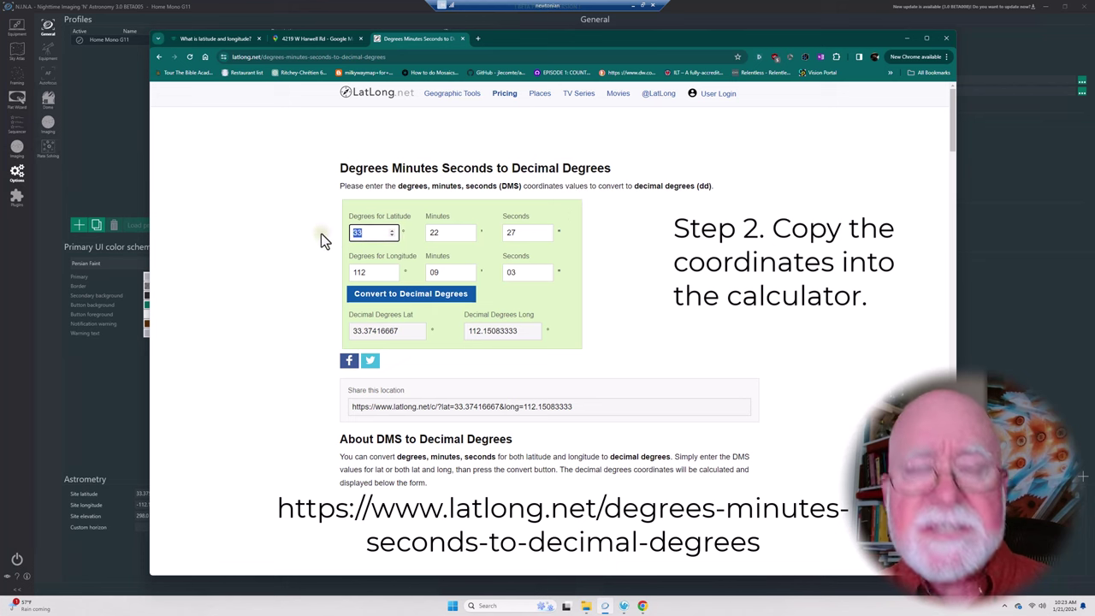
text(332226.9)
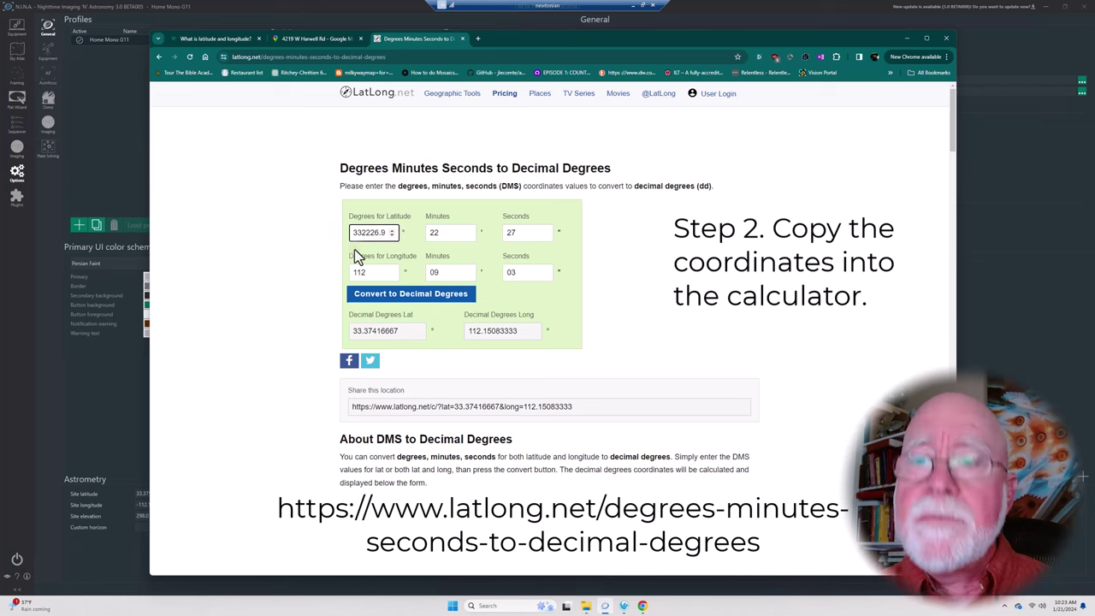
key(BackSpace)
key(BackSpace)
key(BackSpace)
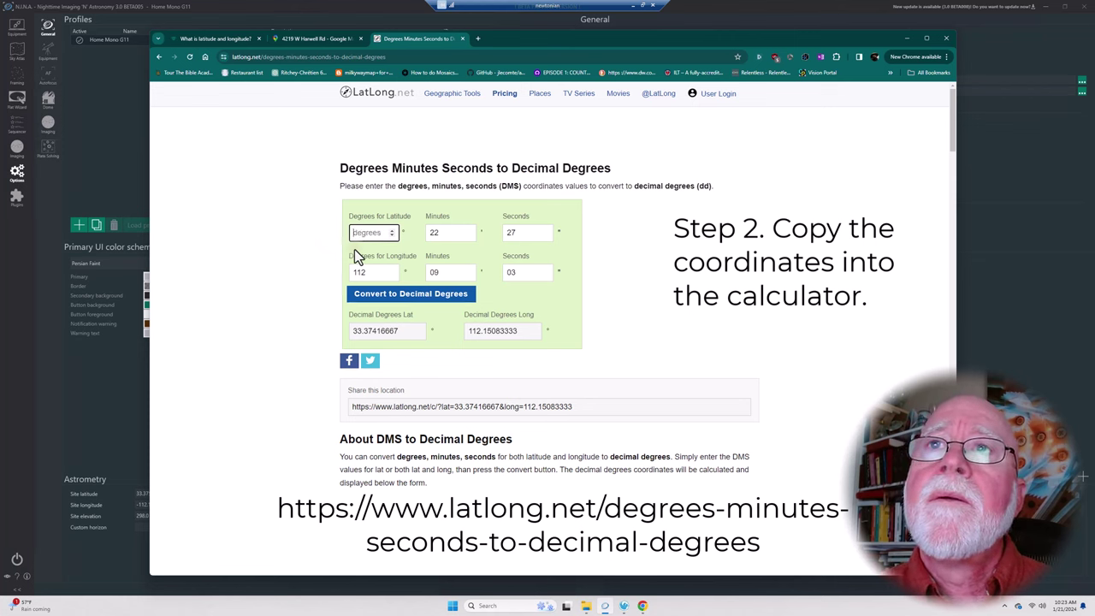
text(33)
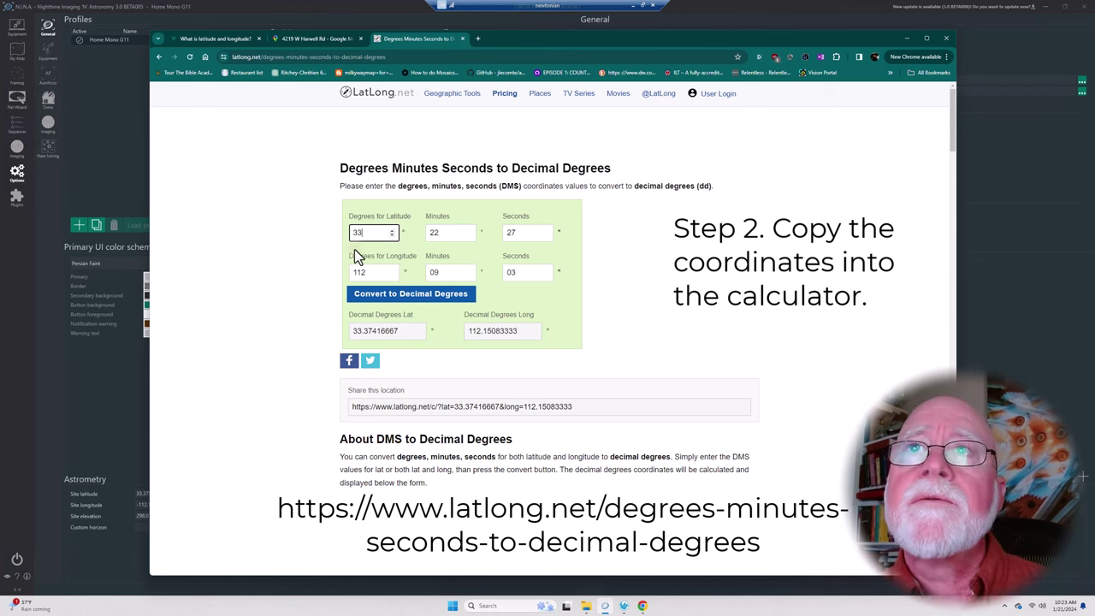
- Compare the coordinates of the pinned location in Google Maps with the values in the LatLong.net converter
click(312, 38)
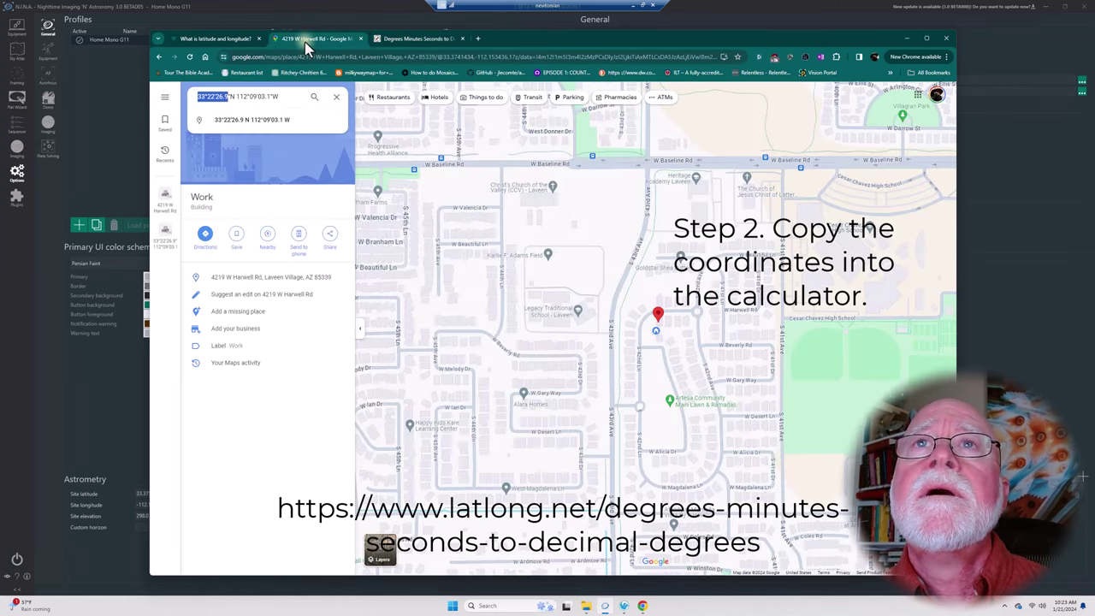
click(412, 39)
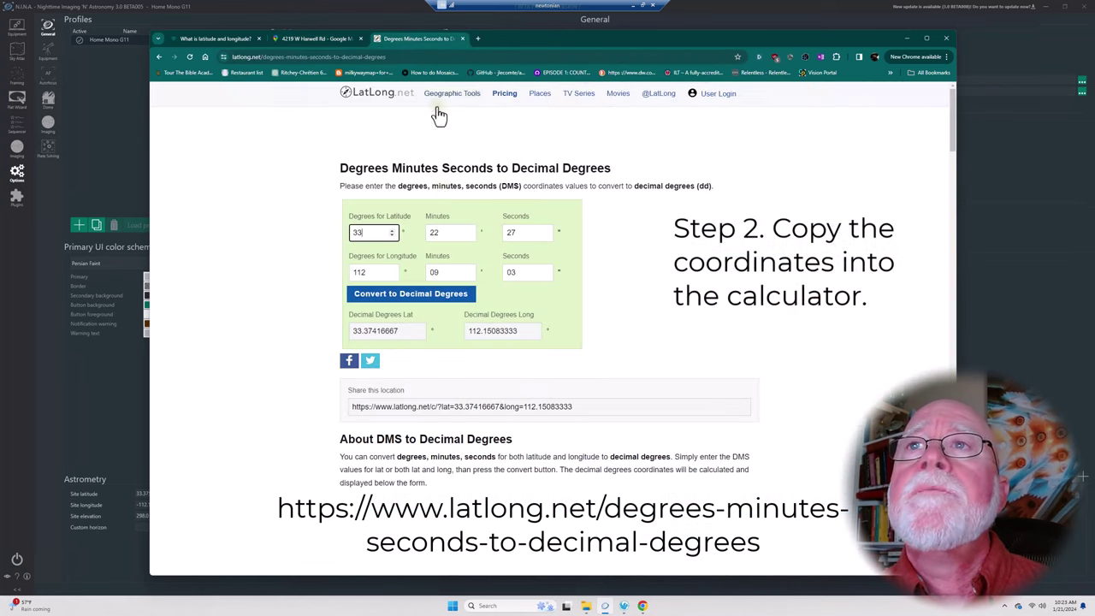
click(334, 39)
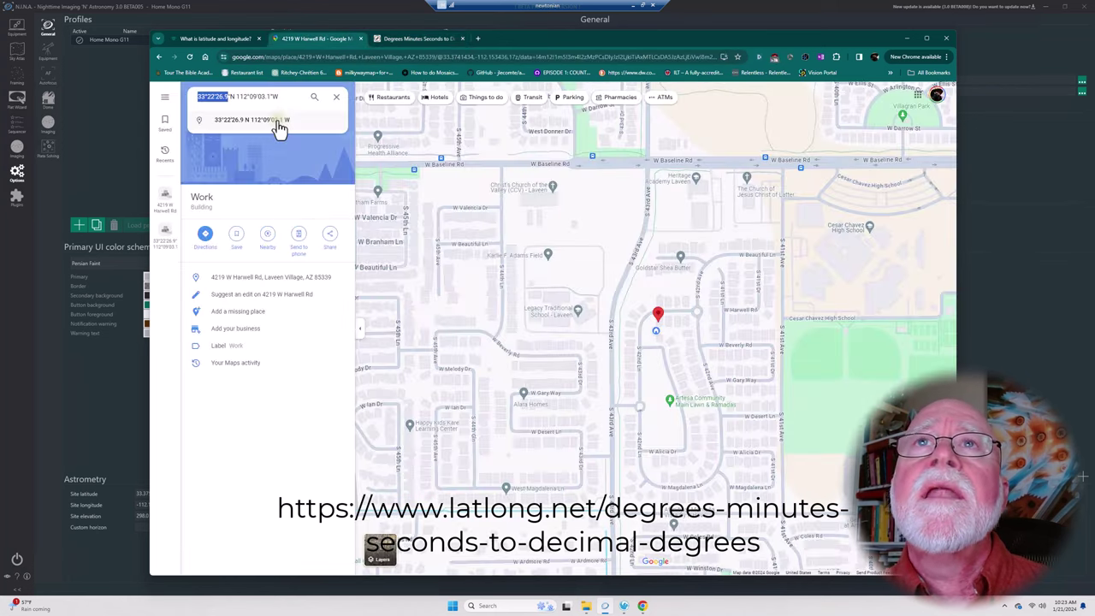
drag(198, 96, 221, 100)
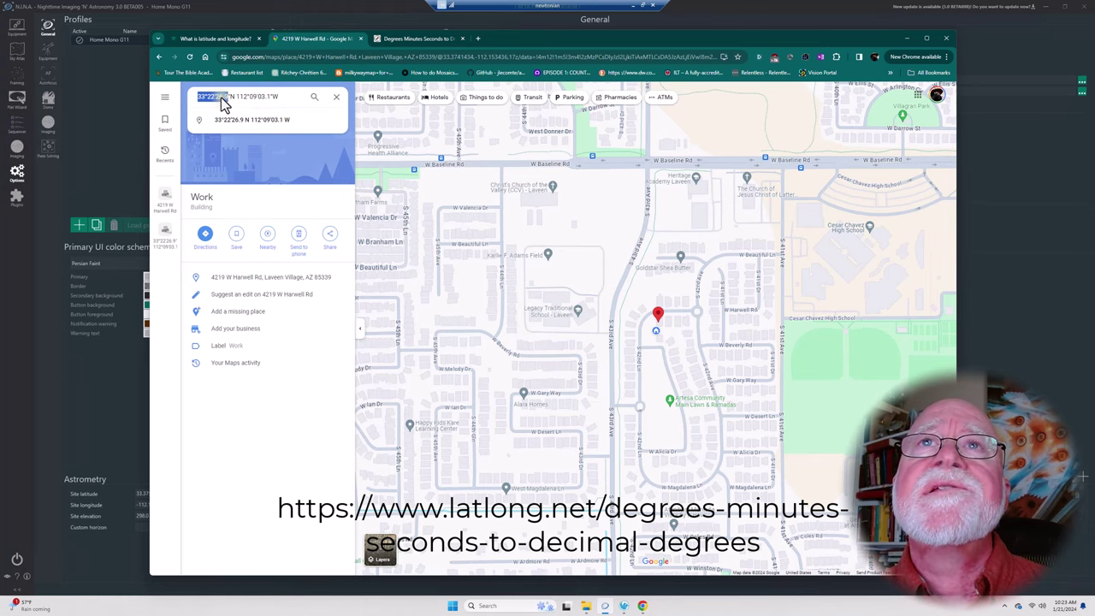
click(414, 40)
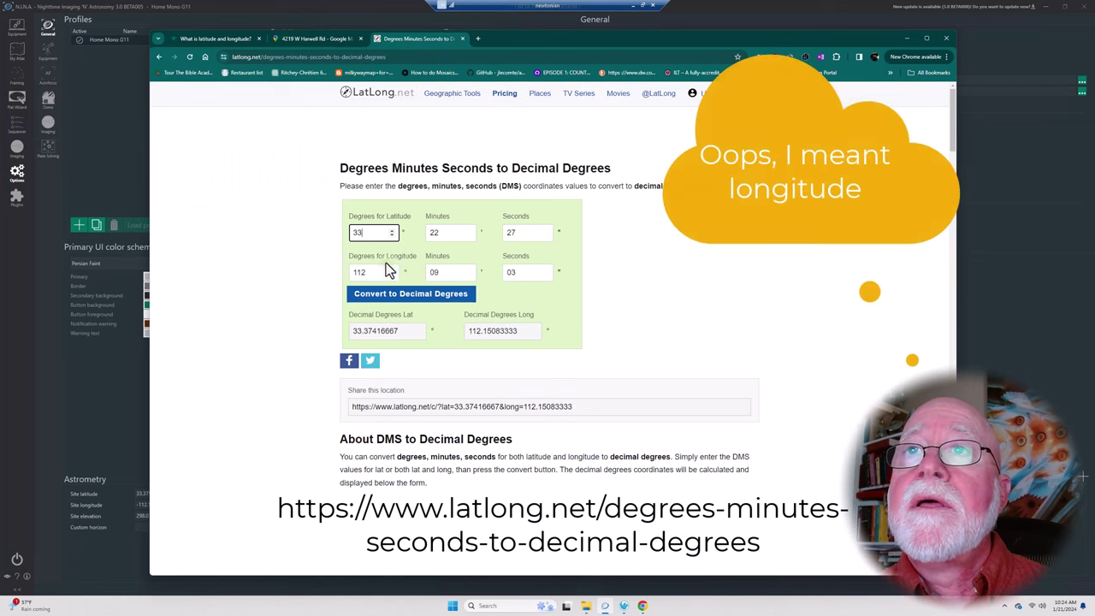
- Convert the latitude and longitude to decimal degrees, examine the decimal longitude, and minimize the browser
click(415, 304)
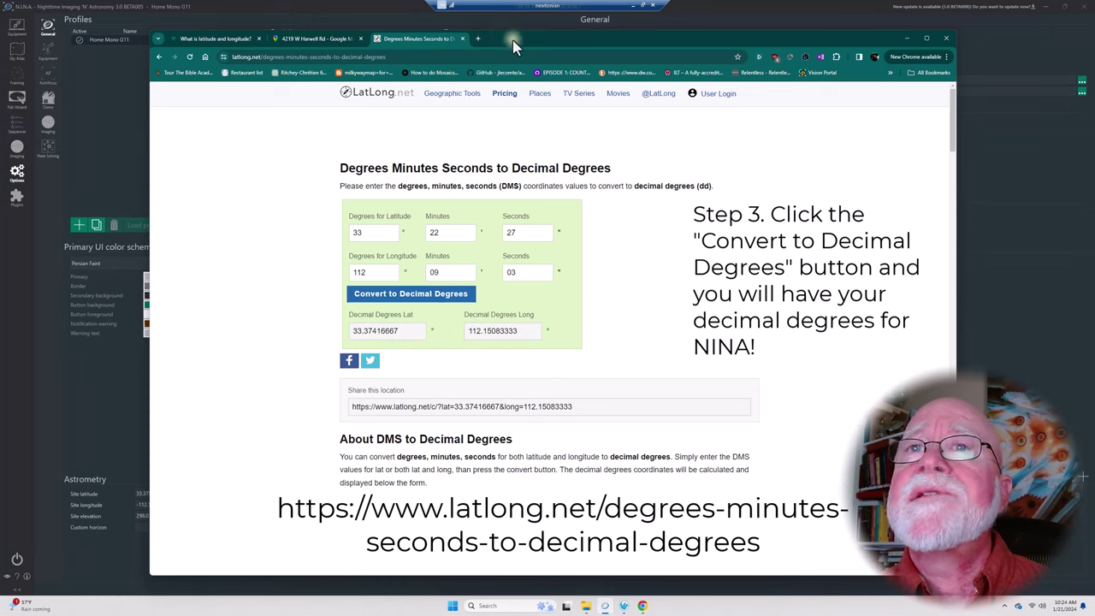
drag(511, 40, 619, 55)
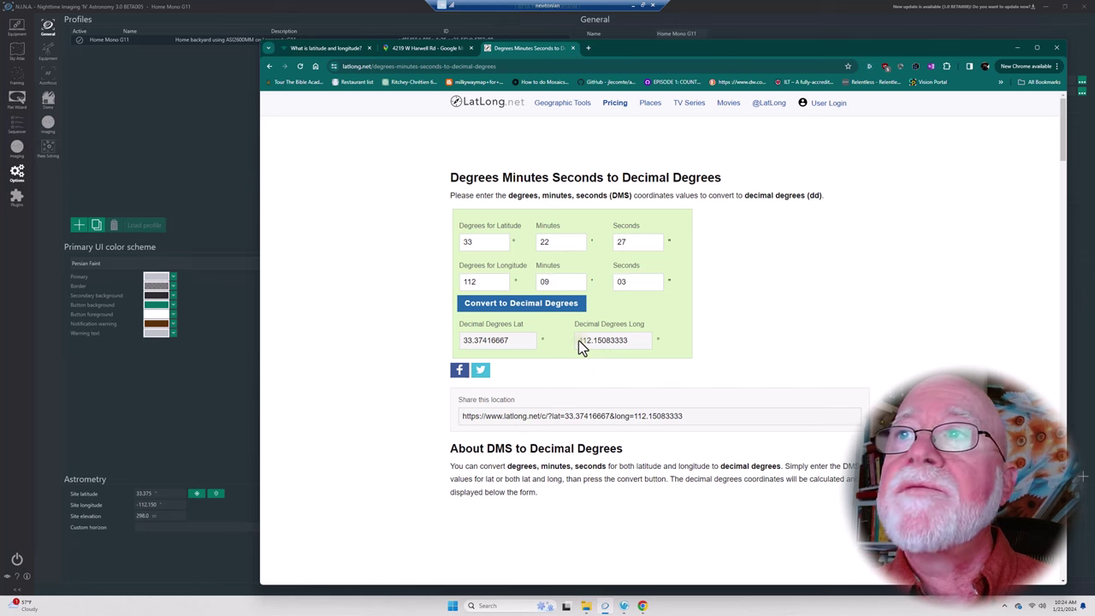
click(606, 340)
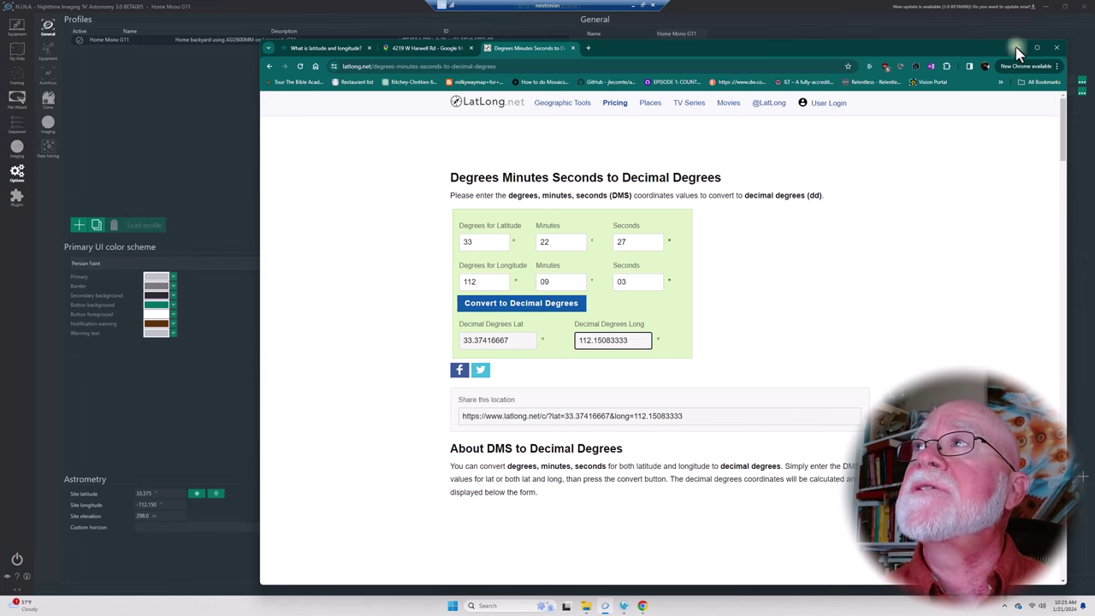
click(1018, 48)
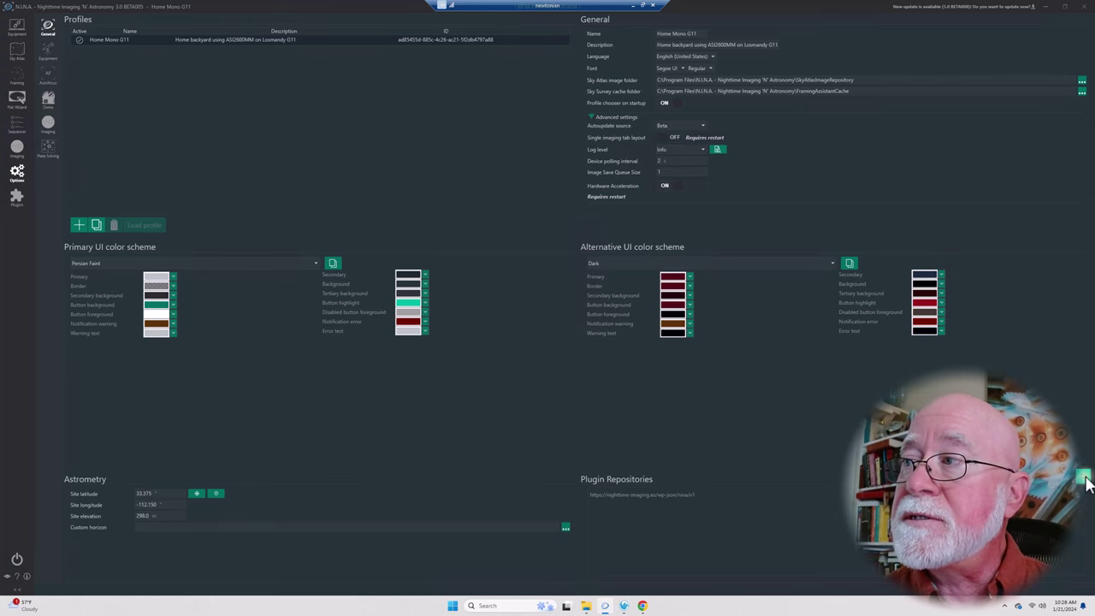
- Open the prompt for a new plugin repository URL and close it without adding one
click(1083, 476)
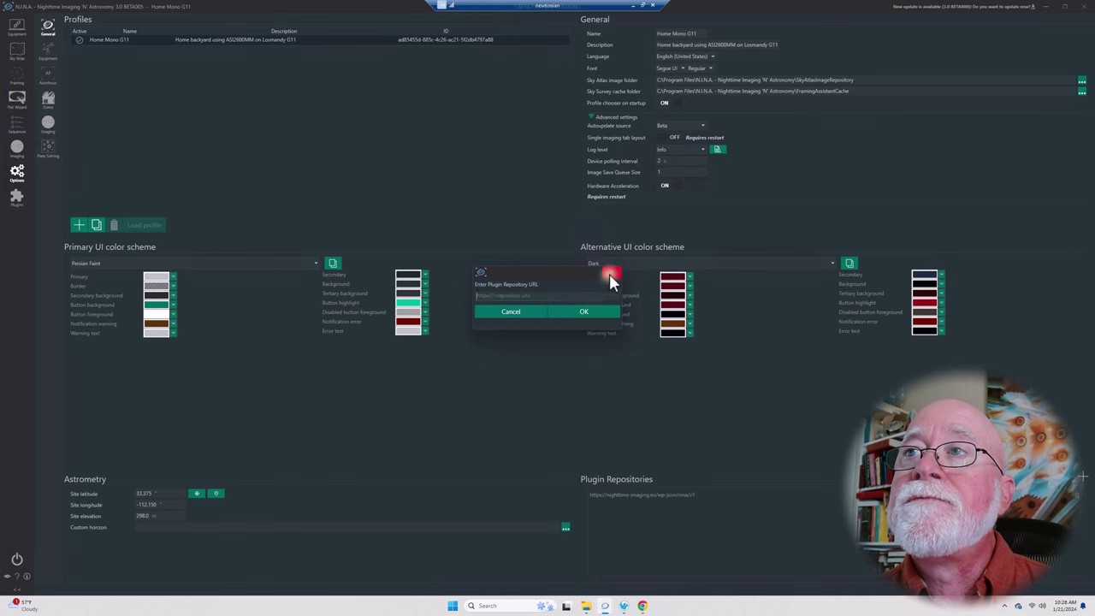
click(610, 273)
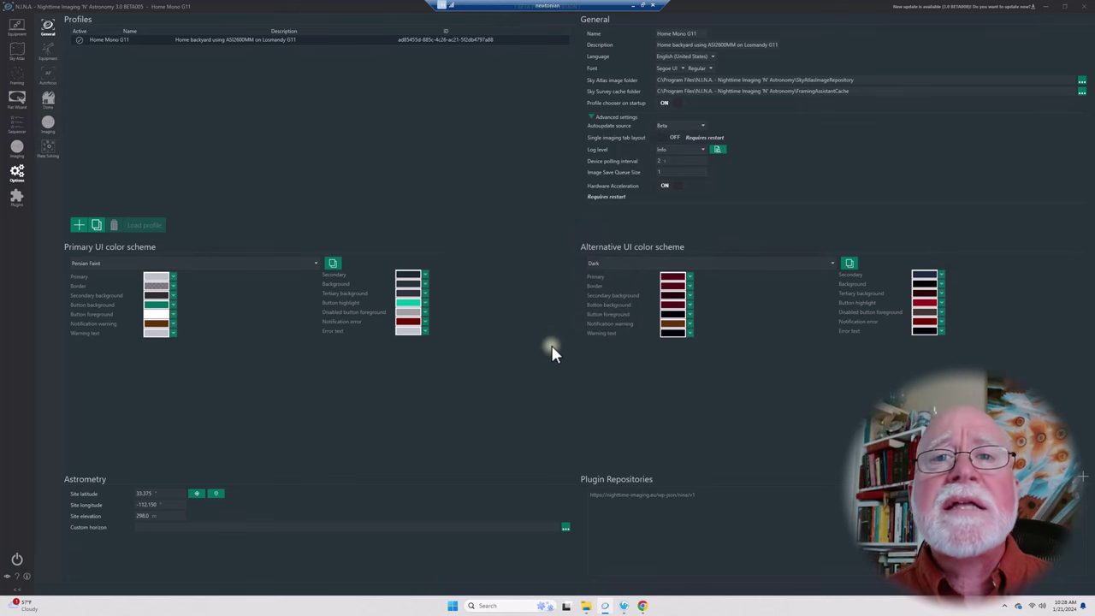